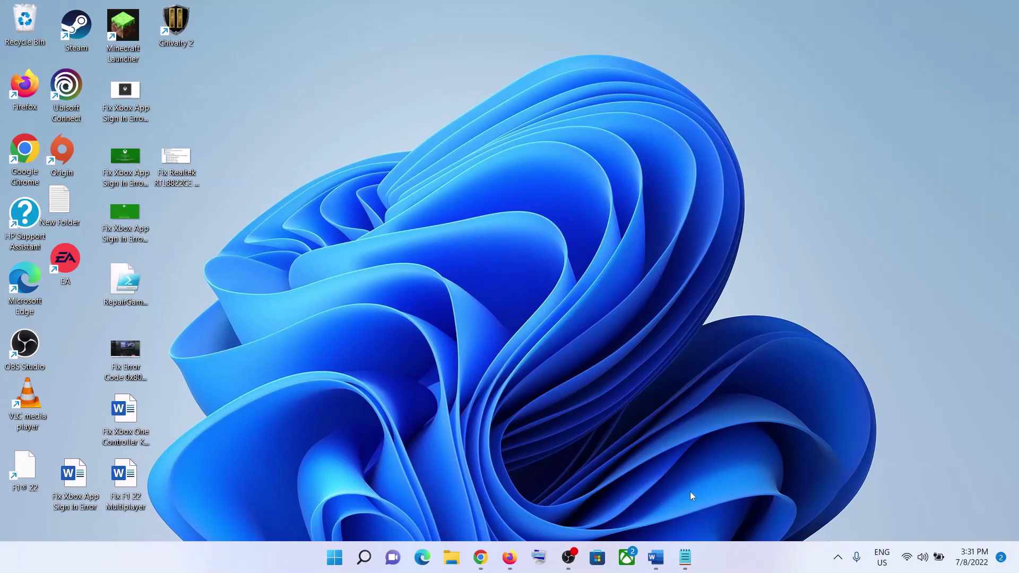
Switch to Word and highlight the Intel Killer Wi-Fi 6 AX1650 adapter name and the 10/43 error codes in the title text
{"action": "left_click", "coordinate": [656, 557]}
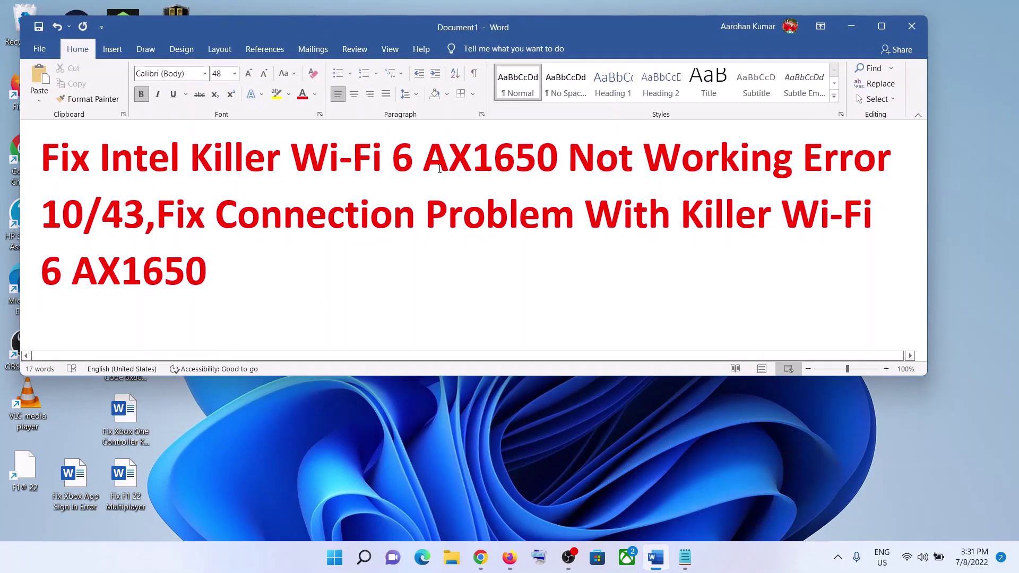
{"action": "left_click_drag", "start_coordinate": [557, 157], "coordinate": [100, 157]}
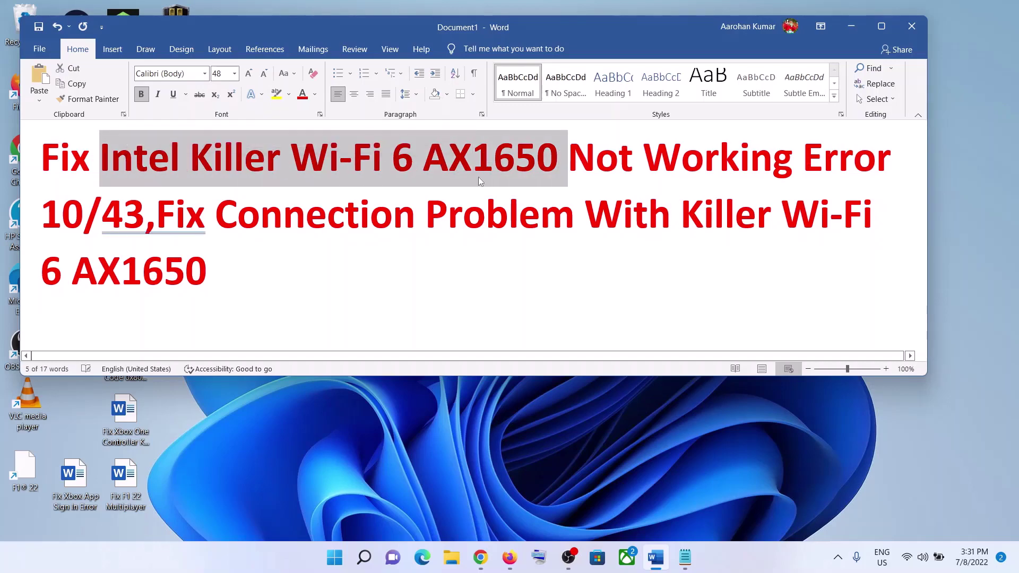
{"action": "left_click_drag", "start_coordinate": [48, 213], "coordinate": [144, 214]}
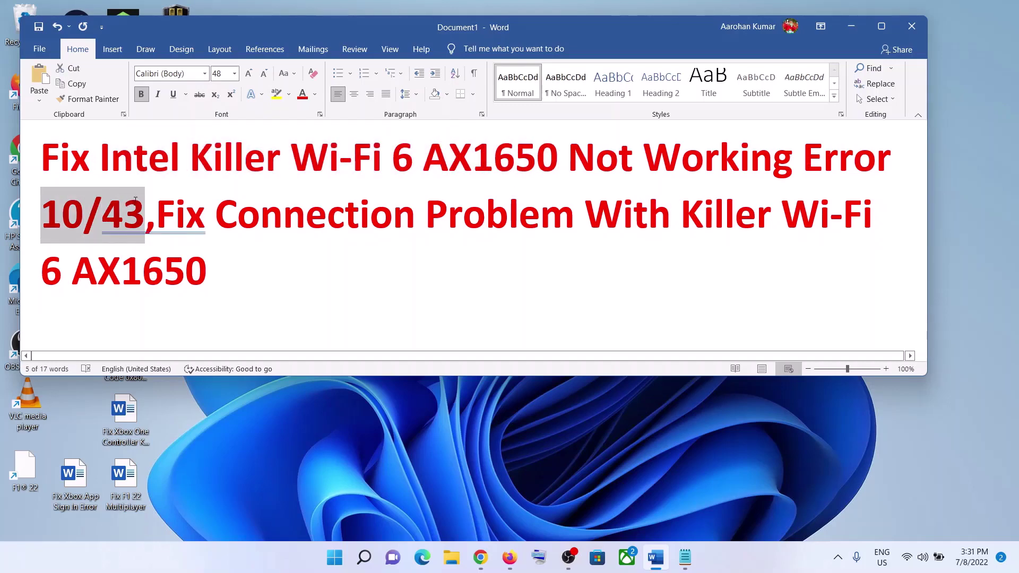
{"action": "left_click", "coordinate": [321, 223]}
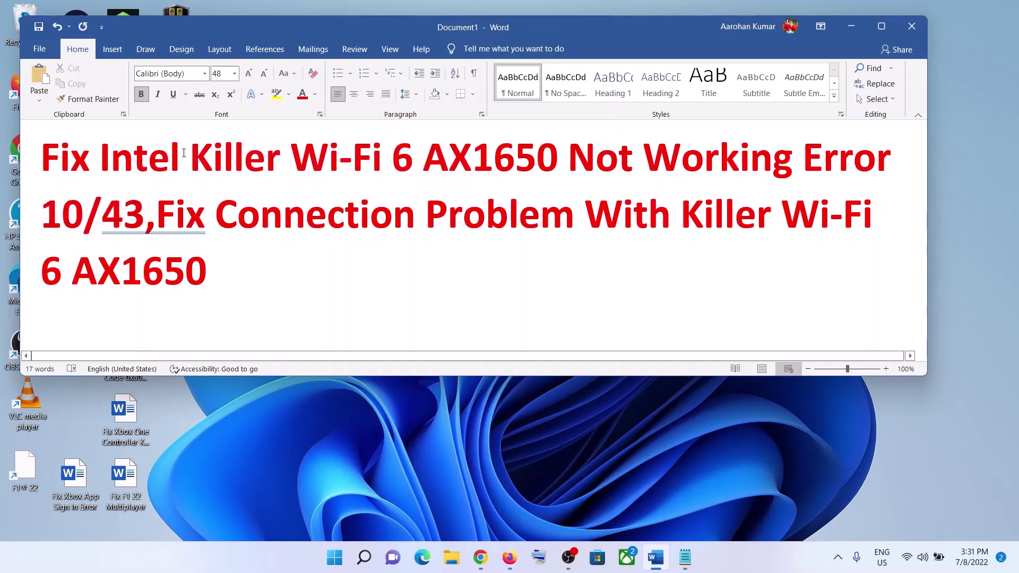
{"action": "left_click_drag", "start_coordinate": [211, 147], "coordinate": [549, 168]}
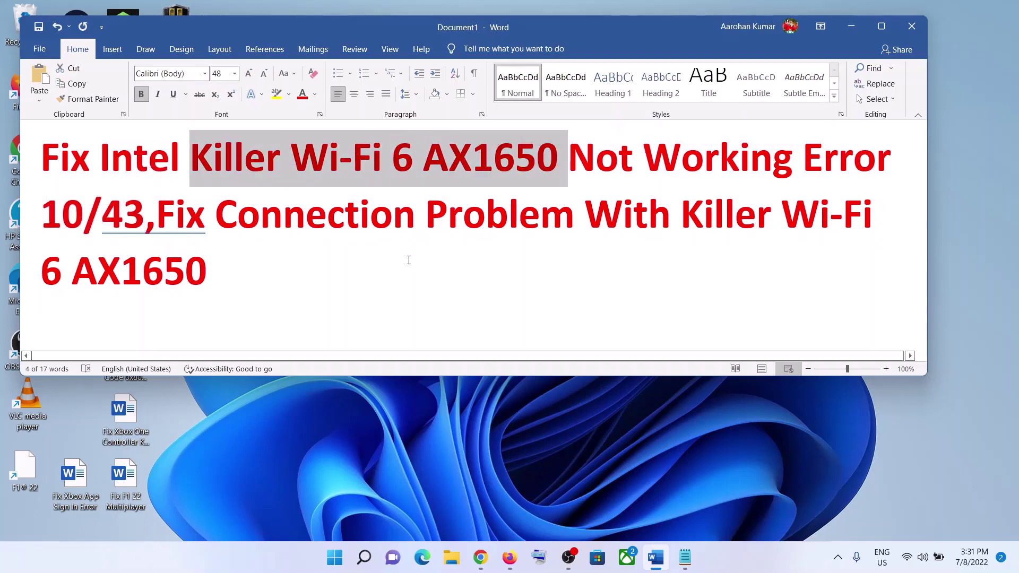
{"action": "left_click", "coordinate": [796, 566]}
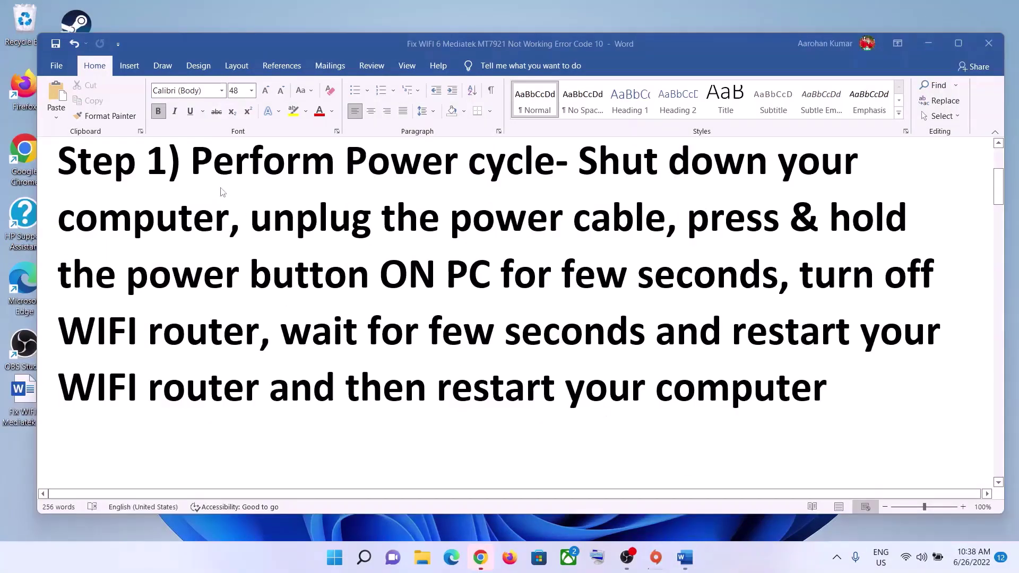
Highlight the "Shut down your computer" instruction in Step 1 and check the Windows power options without choosing one
{"action": "left_click_drag", "start_coordinate": [192, 164], "coordinate": [527, 191]}
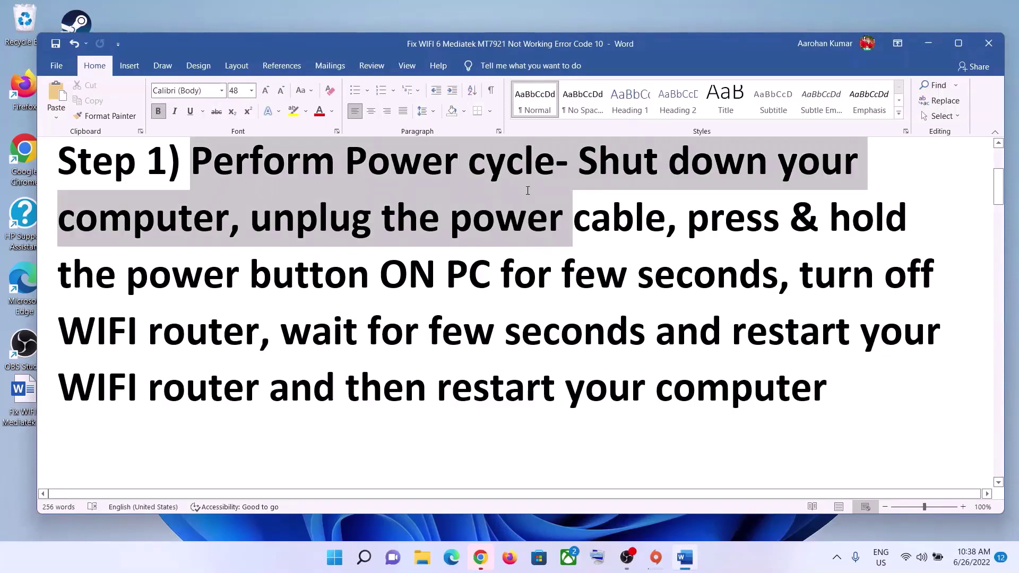
{"action": "left_click_drag", "start_coordinate": [579, 164], "coordinate": [214, 220]}
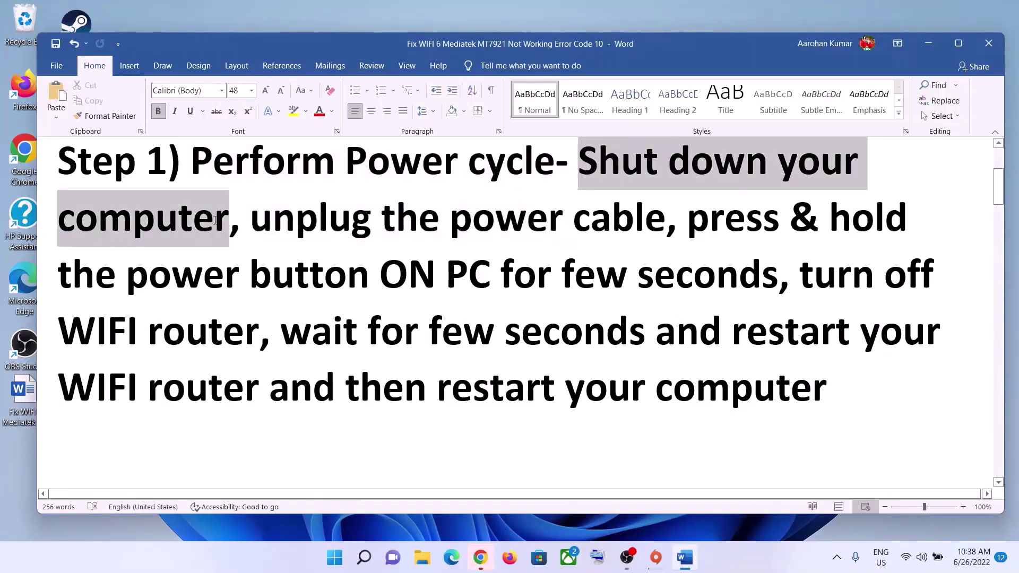
{"action": "left_click", "coordinate": [335, 557]}
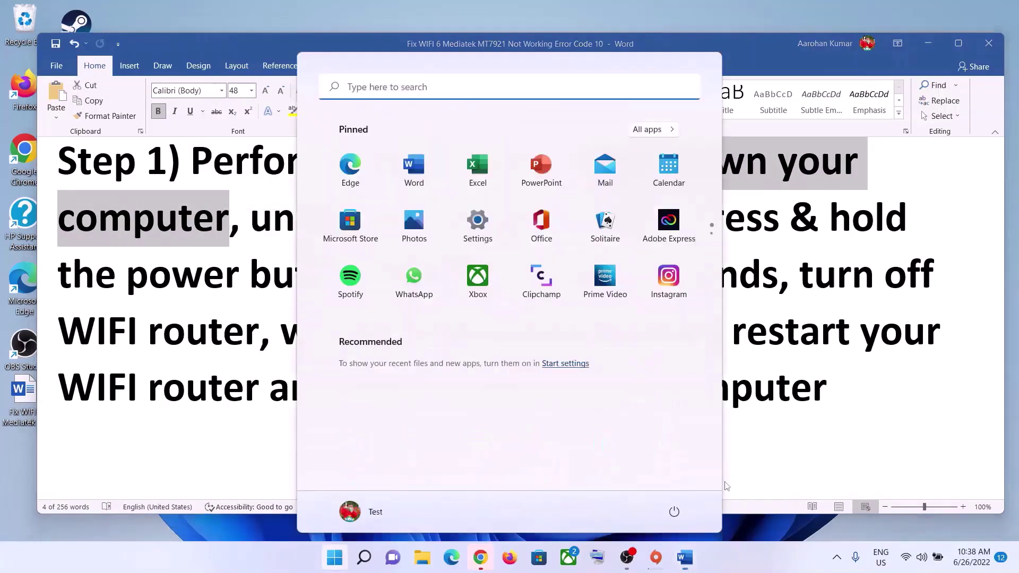
{"action": "left_click", "coordinate": [675, 512]}
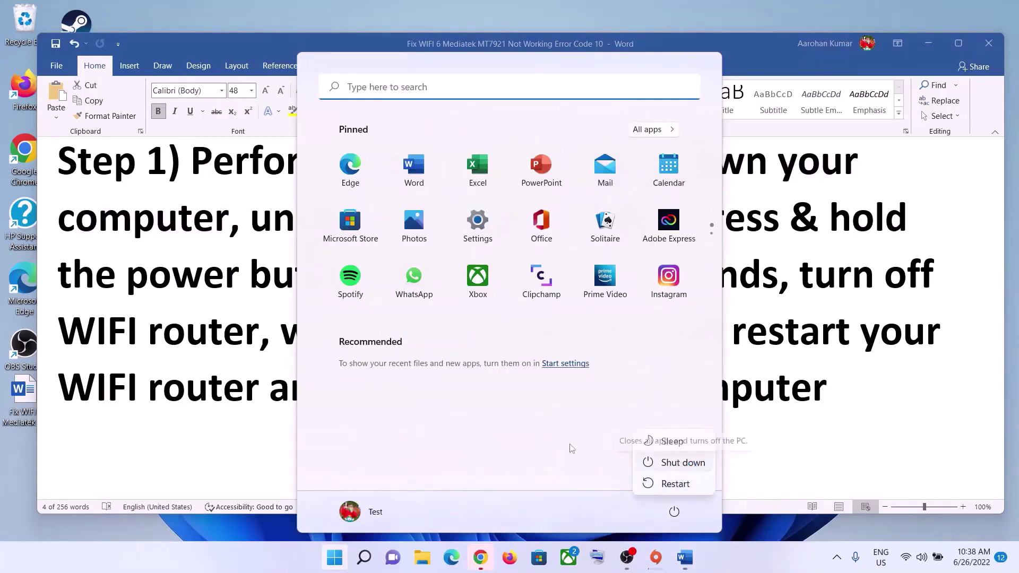
{"action": "left_click", "coordinate": [199, 247]}
Highlight the Step 1 instructions "unplug the power cable" and "press & hold the power button ON PC" while reading them
{"action": "left_click_drag", "start_coordinate": [249, 217], "coordinate": [644, 226]}
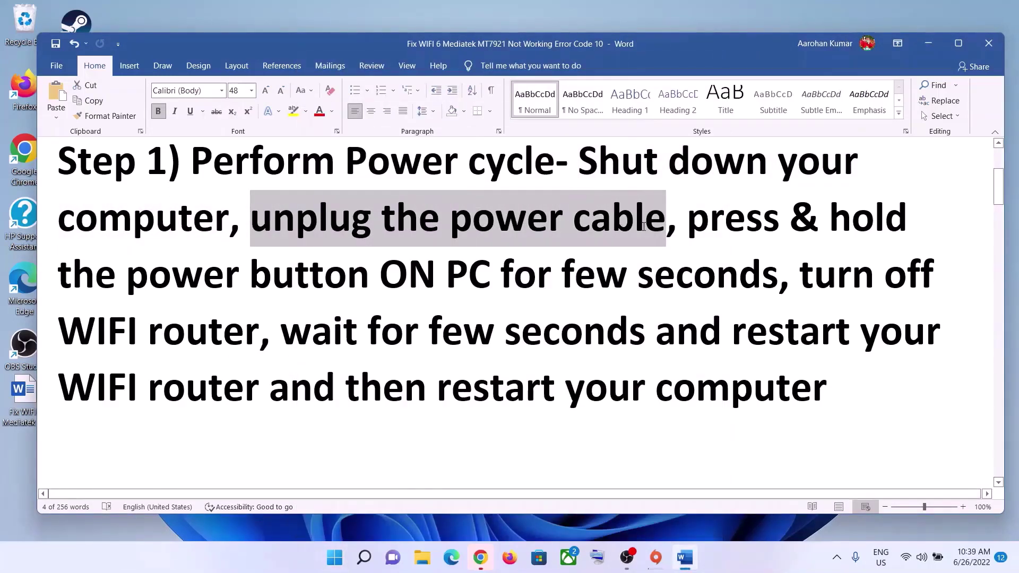
{"action": "left_click", "coordinate": [420, 236]}
{"action": "left_click_drag", "start_coordinate": [250, 217], "coordinate": [666, 220]}
{"action": "left_click", "coordinate": [296, 223]}
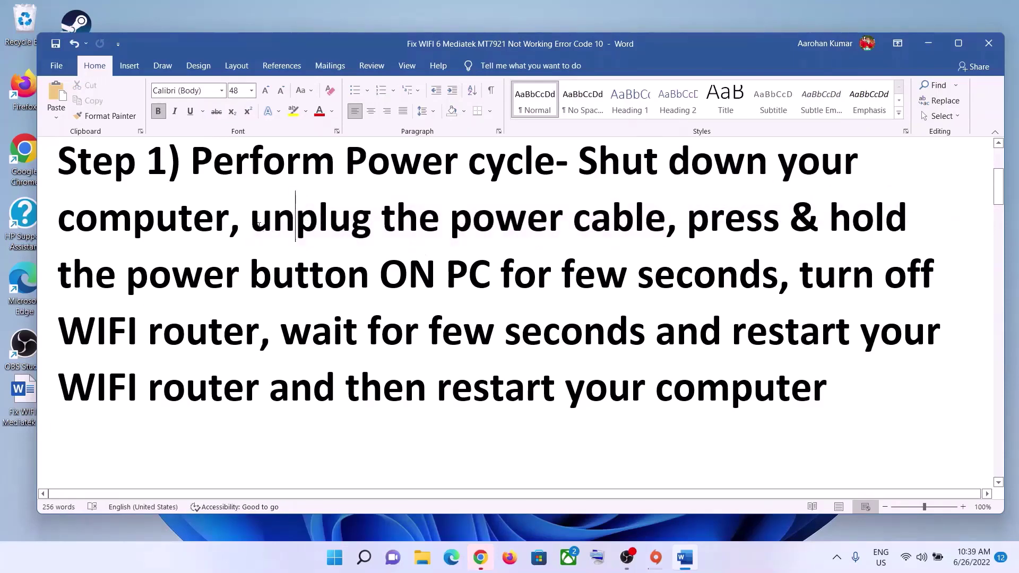
{"action": "left_click_drag", "start_coordinate": [484, 235], "coordinate": [620, 223]}
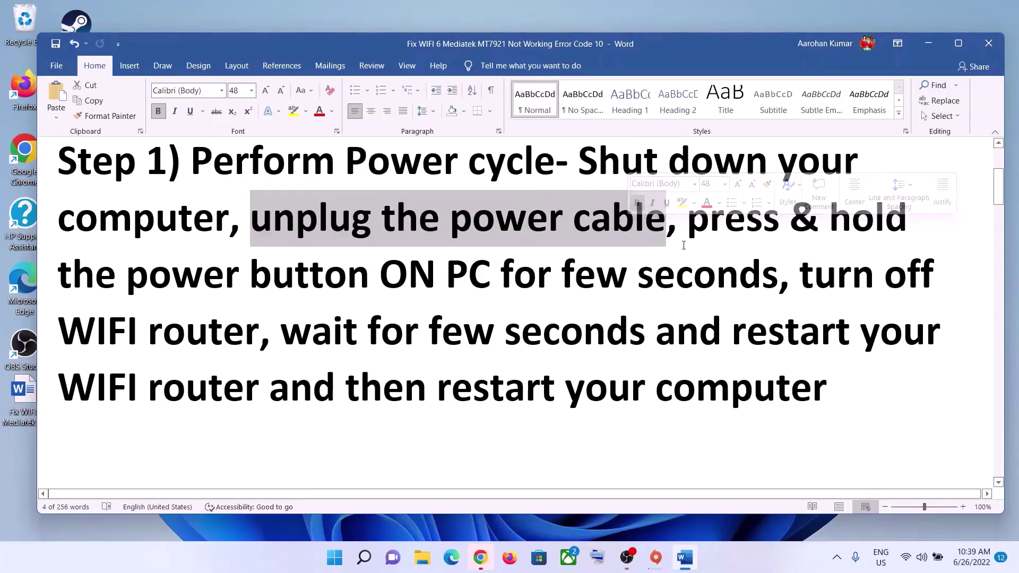
{"action": "left_click", "coordinate": [687, 217]}
{"action": "left_click_drag", "start_coordinate": [687, 217], "coordinate": [489, 266]}
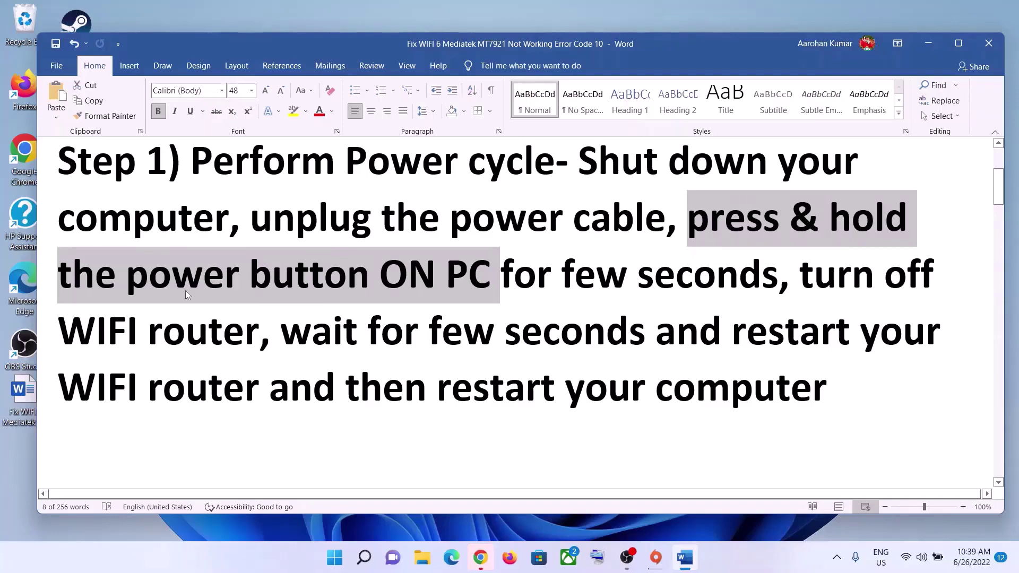
{"action": "left_click", "coordinate": [202, 304]}
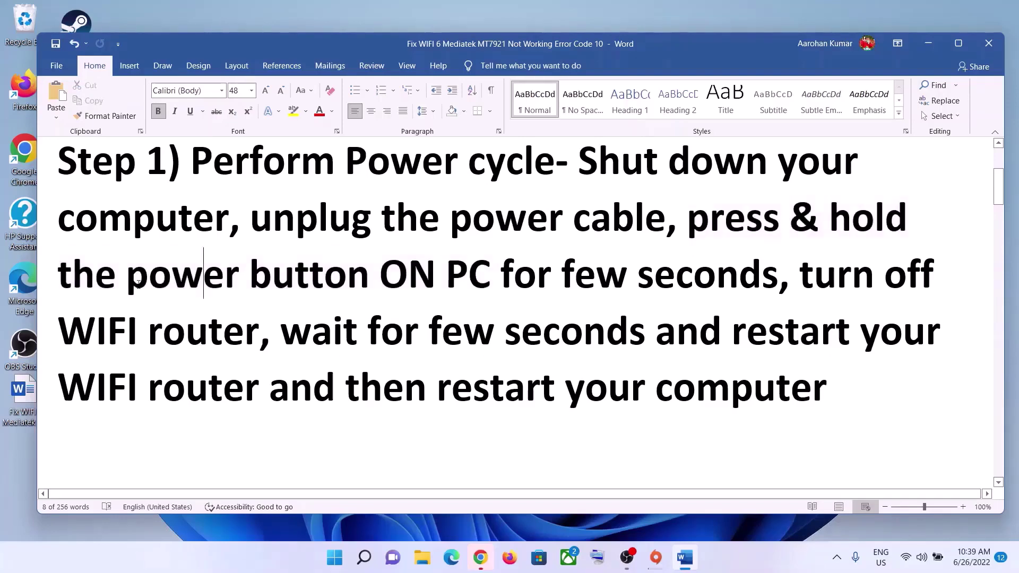
Remove the bold formatting from "ug the power cable," in Step 1
{"action": "left_click_drag", "start_coordinate": [686, 218], "coordinate": [329, 217]}
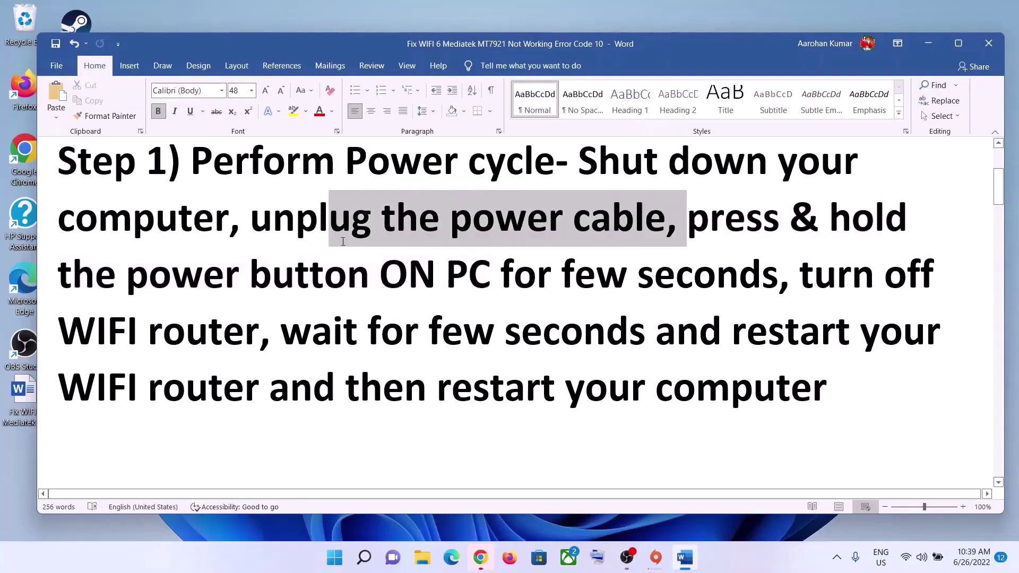
{"action": "key", "text": "ctrl+b"}
{"action": "left_click", "coordinate": [259, 220]}
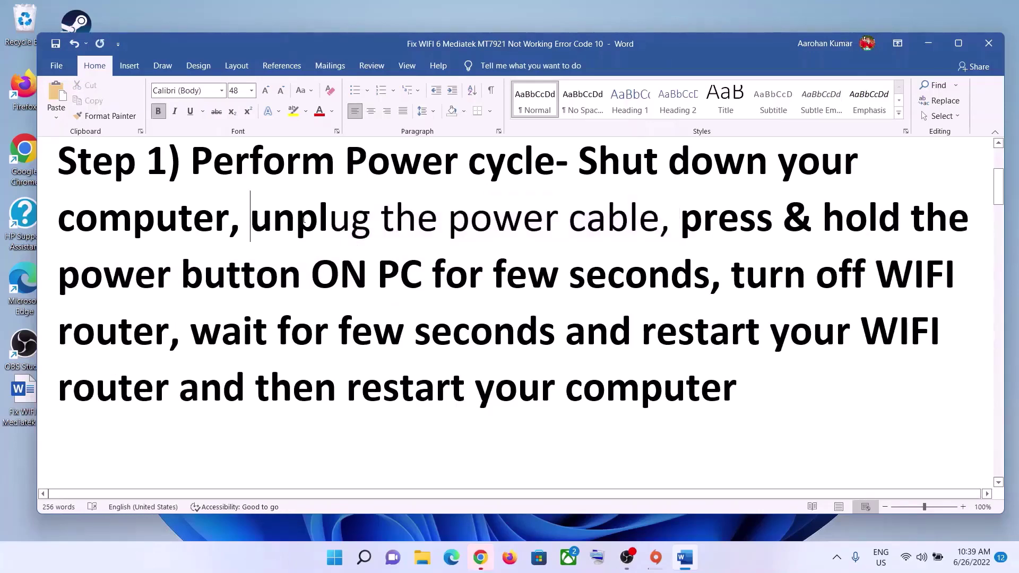
Read the Step 1 instruction to press and hold the PC's power button for a few seconds, highlighting its wording
{"action": "left_click_drag", "start_coordinate": [688, 222], "coordinate": [632, 279]}
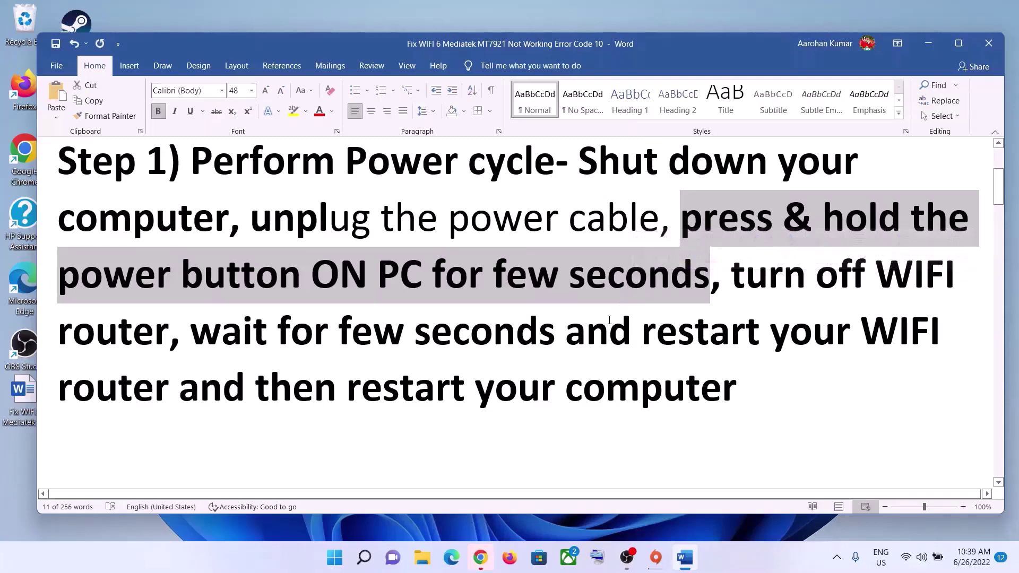
{"action": "left_click", "coordinate": [121, 287]}
{"action": "left_click_drag", "start_coordinate": [58, 276], "coordinate": [251, 276]}
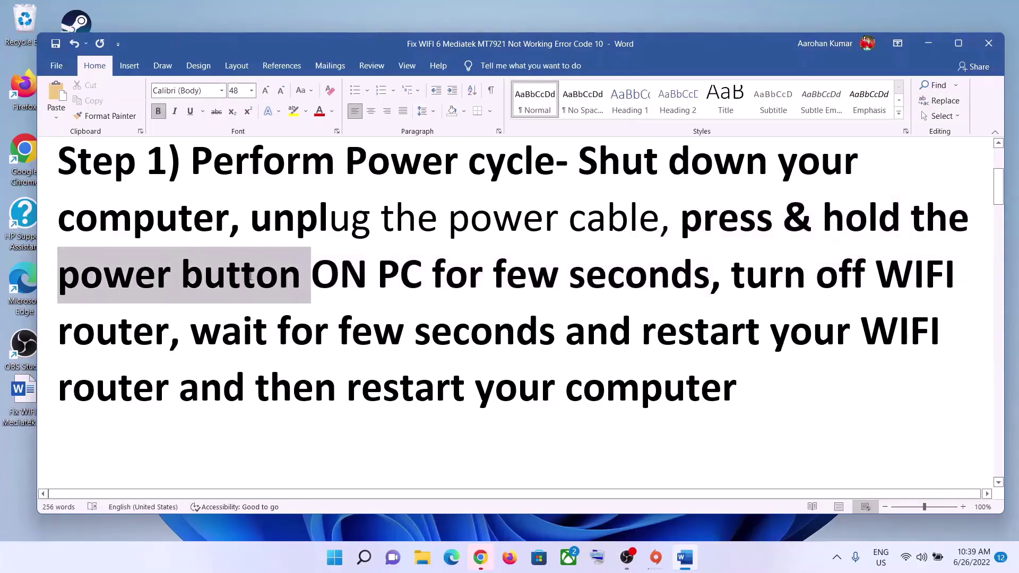
{"action": "left_click", "coordinate": [400, 276]}
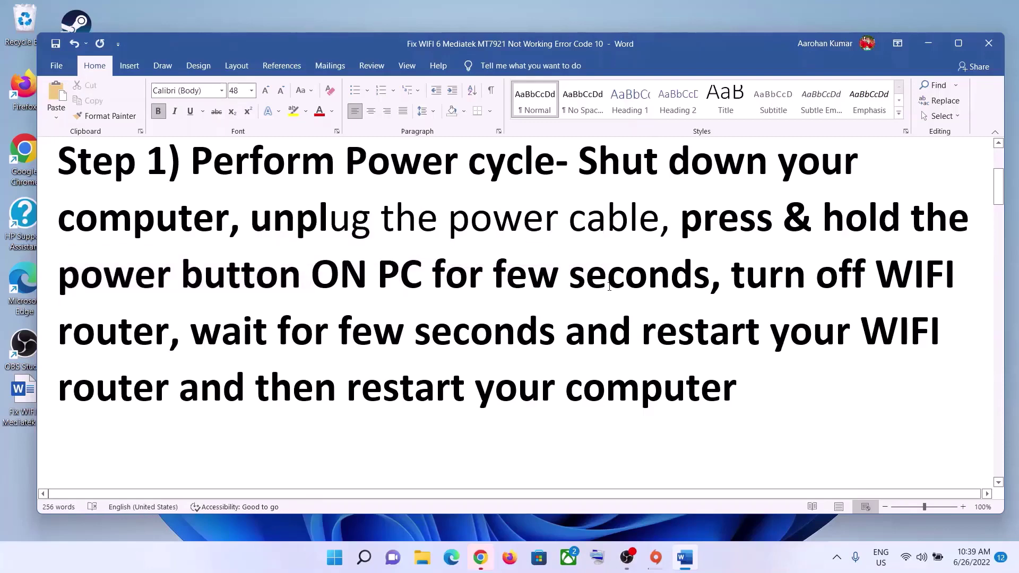
{"action": "left_click", "coordinate": [784, 562]}
{"action": "left_click", "coordinate": [733, 307]}
Highlight the remaining Step 1 instructions on turning off the WIFI router, waiting, restarting the router and restarting the computer
{"action": "left_click_drag", "start_coordinate": [731, 276], "coordinate": [168, 331]}
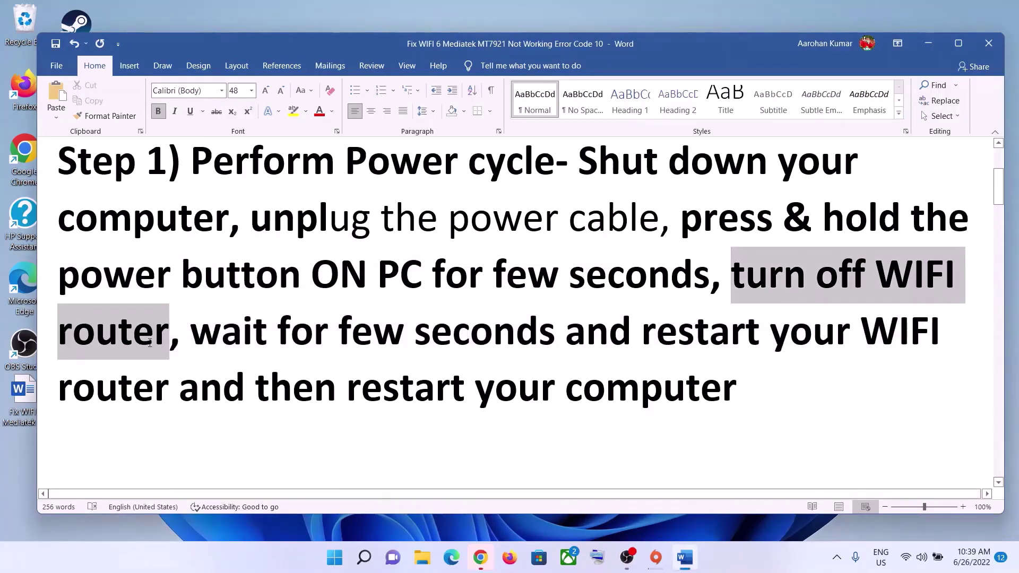
{"action": "left_click", "coordinate": [191, 337]}
{"action": "left_click_drag", "start_coordinate": [191, 337], "coordinate": [536, 344]}
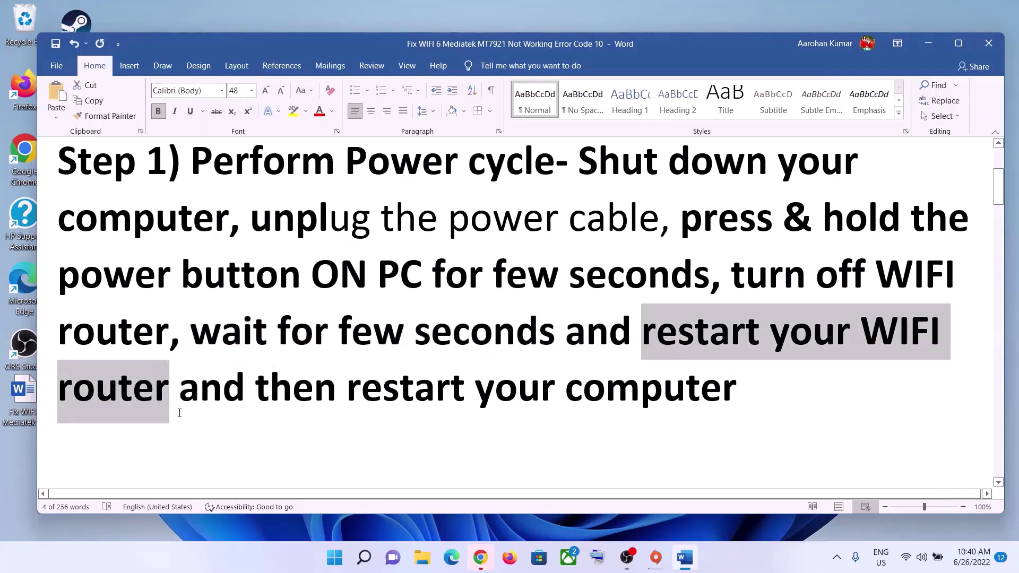
{"action": "left_click", "coordinate": [255, 385]}
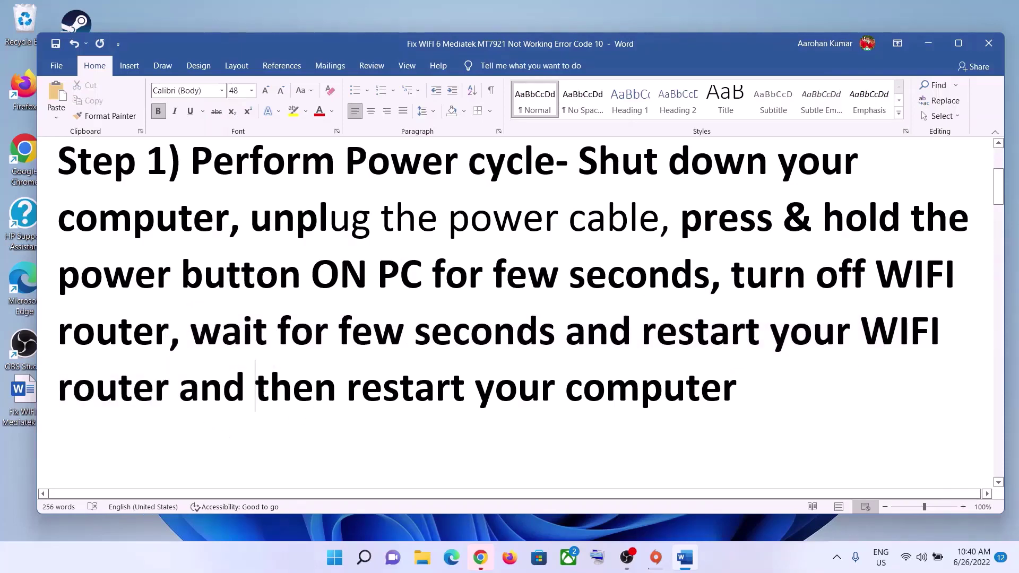
{"action": "left_click_drag", "start_coordinate": [255, 385], "coordinate": [743, 391]}
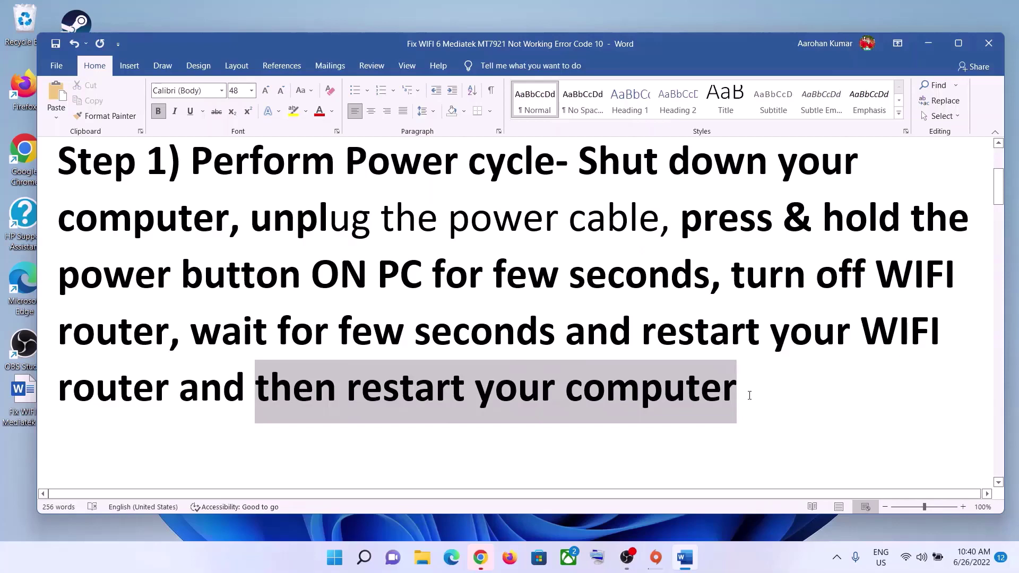
{"action": "left_click", "coordinate": [316, 390]}
{"action": "left_click_drag", "start_coordinate": [276, 402], "coordinate": [739, 392]}
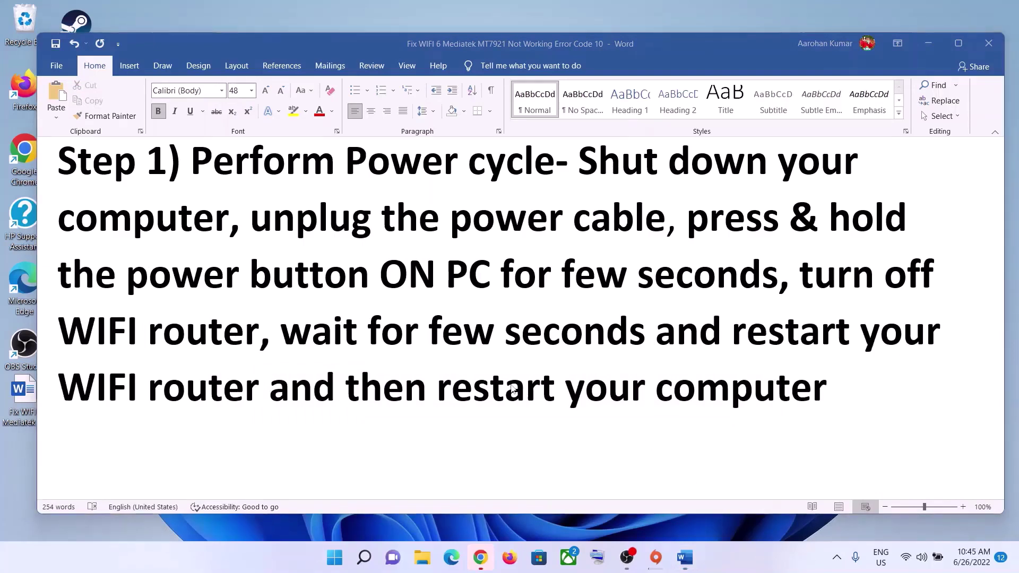
Highlight "Make sure WIFI is on in system BIOS" in Step 2 and check the Windows power options without choosing one
{"action": "scroll", "coordinate": [627, 314], "scroll_direction": "down", "scroll_amount": 3}
{"action": "scroll", "coordinate": [488, 422], "scroll_direction": "down", "scroll_amount": 2}
{"action": "left_click_drag", "start_coordinate": [191, 324], "coordinate": [827, 321]}
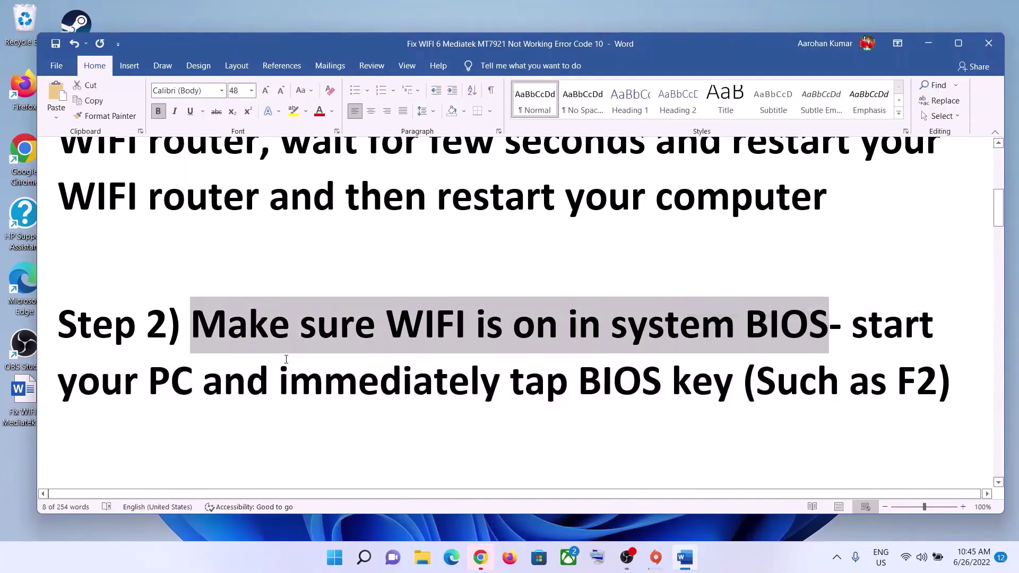
{"action": "left_click", "coordinate": [338, 564]}
{"action": "left_click", "coordinate": [674, 511]}
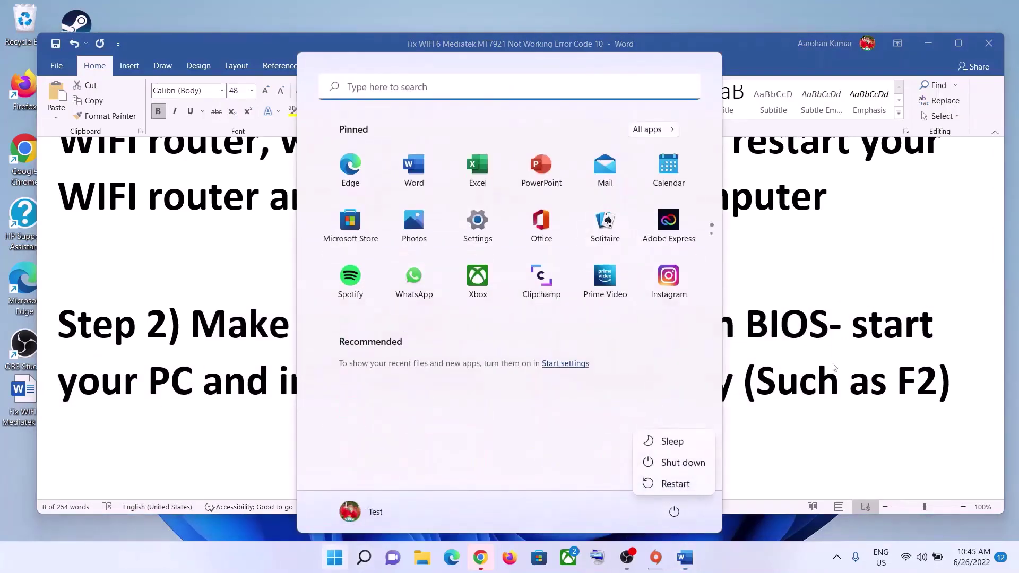
{"action": "key", "text": "Escape"}
{"action": "key", "text": "Escape"}
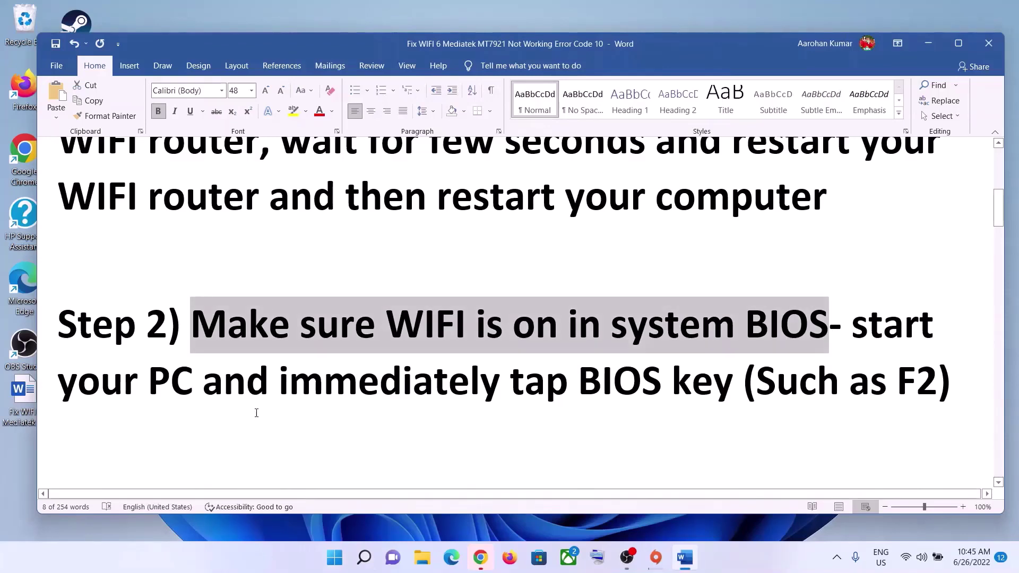
Read the rest of Step 2 on tapping the BIOS key (such as F2) at startup, highlighting its key phrases
{"action": "left_click_drag", "start_coordinate": [279, 382], "coordinate": [670, 383]}
{"action": "left_click", "coordinate": [512, 424]}
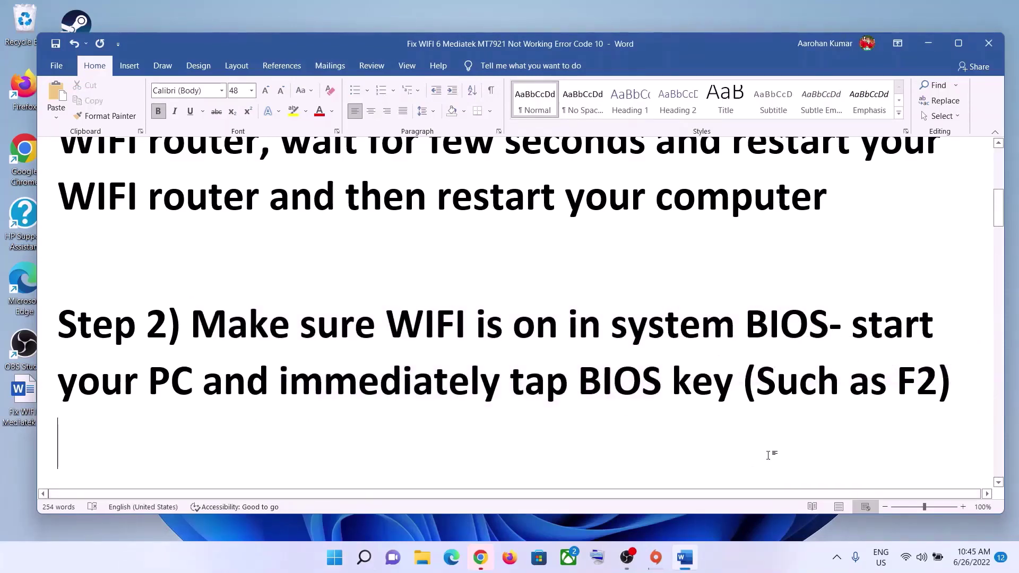
{"action": "left_click_drag", "start_coordinate": [279, 380], "coordinate": [576, 383]}
{"action": "left_click", "coordinate": [714, 382]}
{"action": "left_click_drag", "start_coordinate": [858, 378], "coordinate": [916, 384]}
{"action": "left_click_drag", "start_coordinate": [204, 381], "coordinate": [670, 383]}
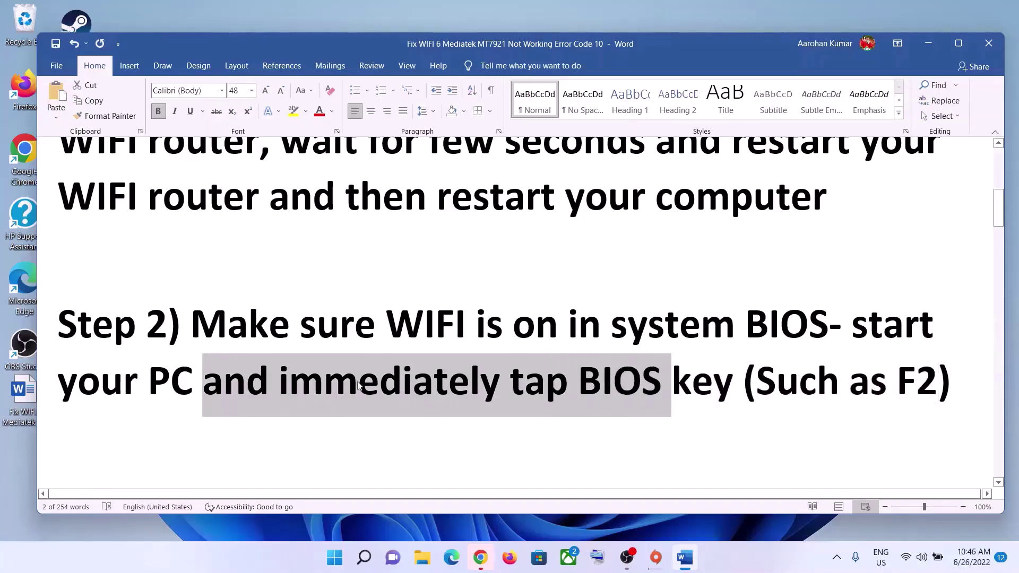
{"action": "left_click_drag", "start_coordinate": [249, 322], "coordinate": [827, 328]}
{"action": "left_click_drag", "start_coordinate": [610, 327], "coordinate": [301, 326]}
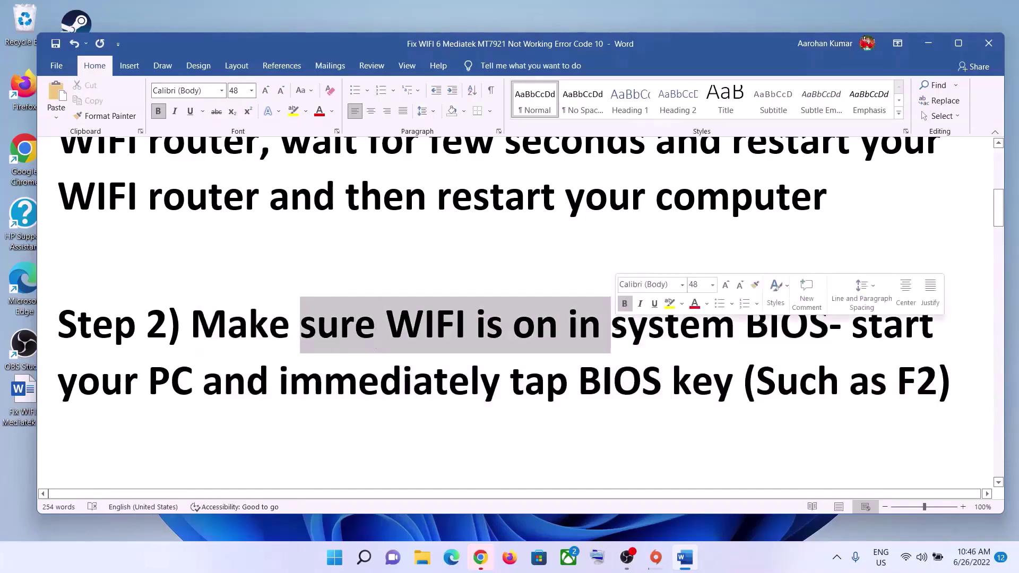
Highlight "Run Network Troubleshooter" in Step 3 and open Windows Settings
{"action": "scroll", "coordinate": [257, 380], "scroll_direction": "down", "scroll_amount": 1}
{"action": "scroll", "coordinate": [257, 379], "scroll_direction": "down", "scroll_amount": 1}
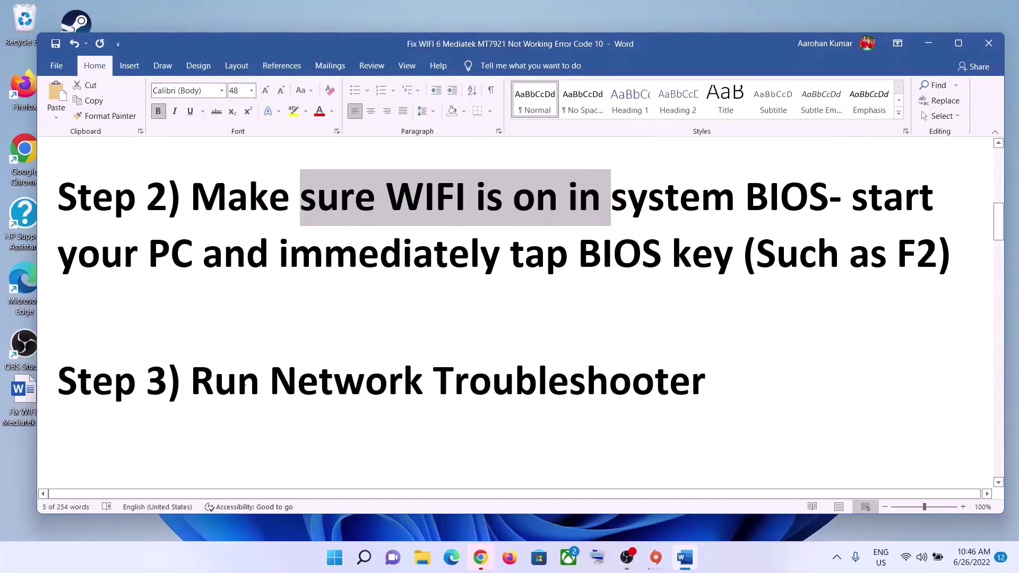
{"action": "left_click_drag", "start_coordinate": [191, 380], "coordinate": [620, 384]}
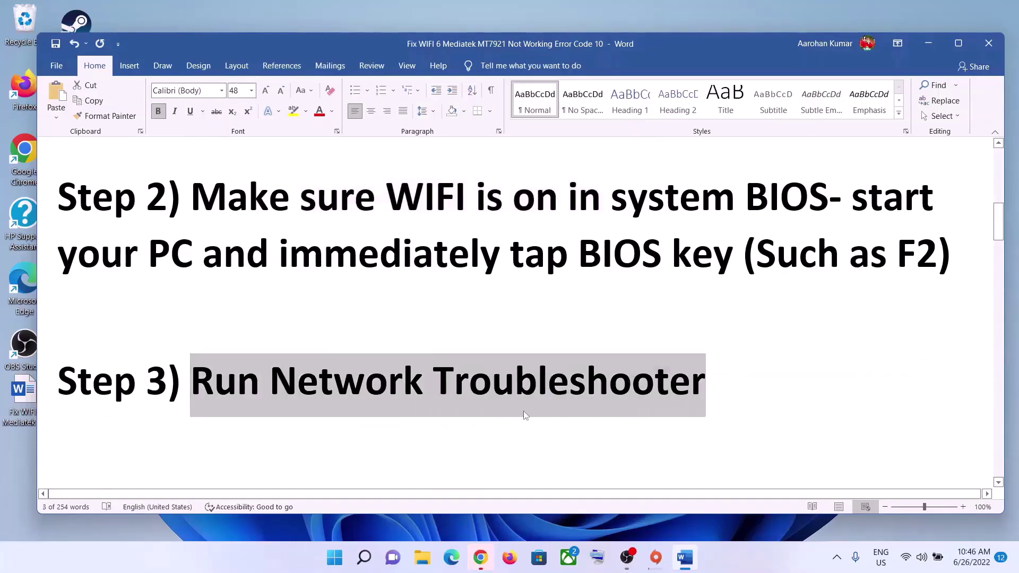
{"action": "left_click", "coordinate": [324, 567]}
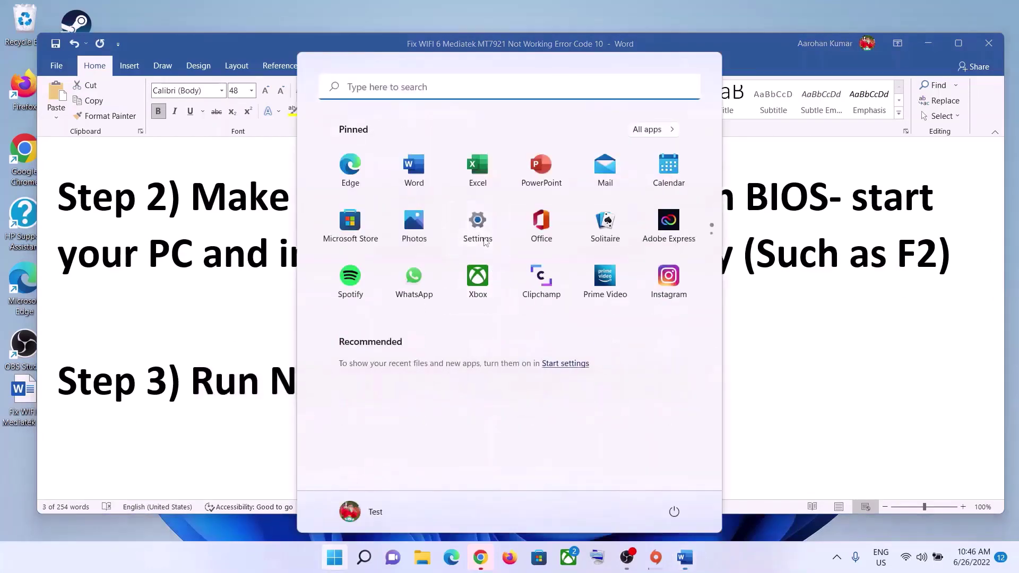
{"action": "left_click", "coordinate": [484, 242]}
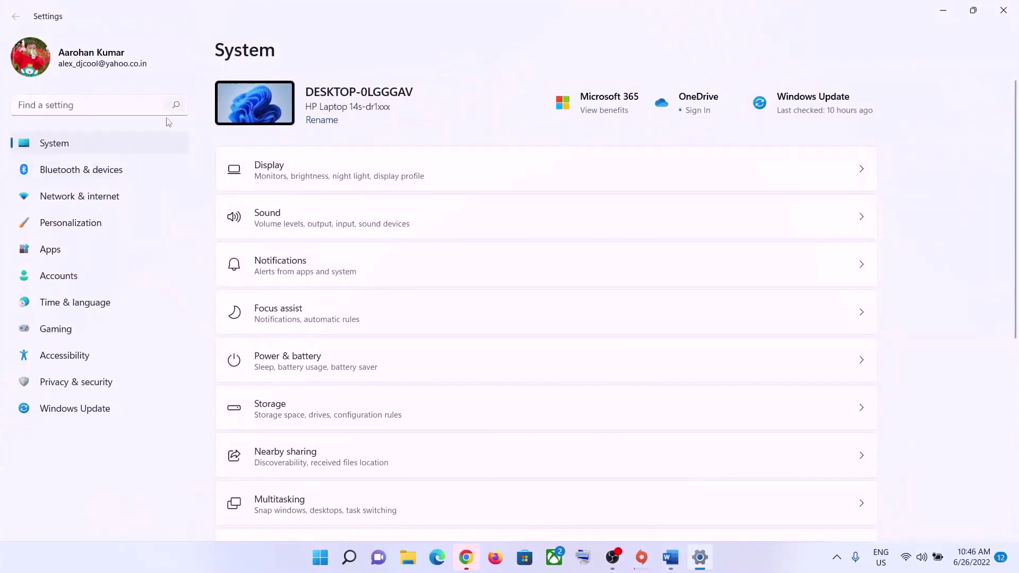
Run the Network Adapter troubleshooter from the other troubleshooters in System settings, and close it once it finishes
{"action": "scroll", "coordinate": [370, 369], "scroll_direction": "down", "scroll_amount": 5}
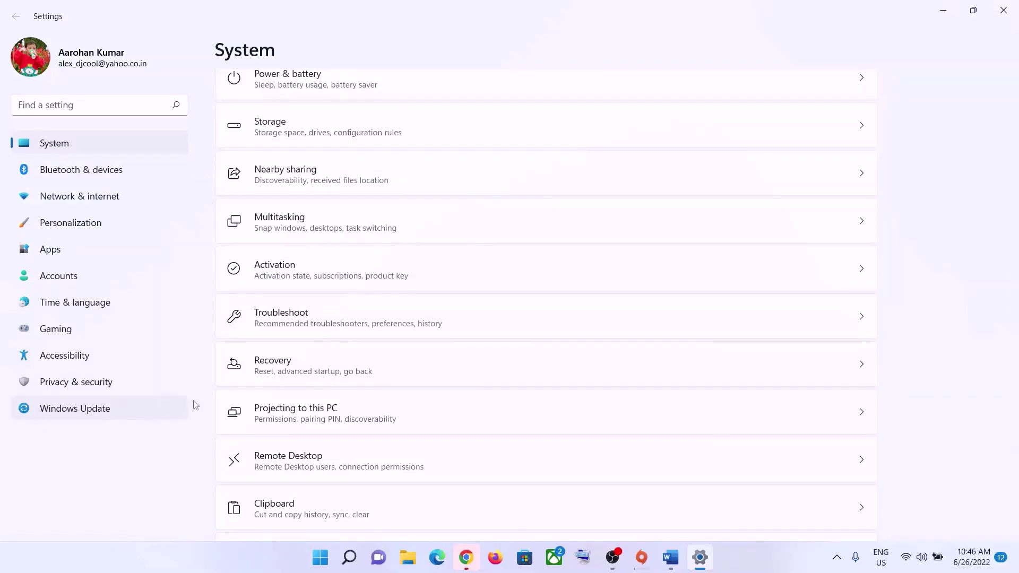
{"action": "left_click", "coordinate": [329, 319]}
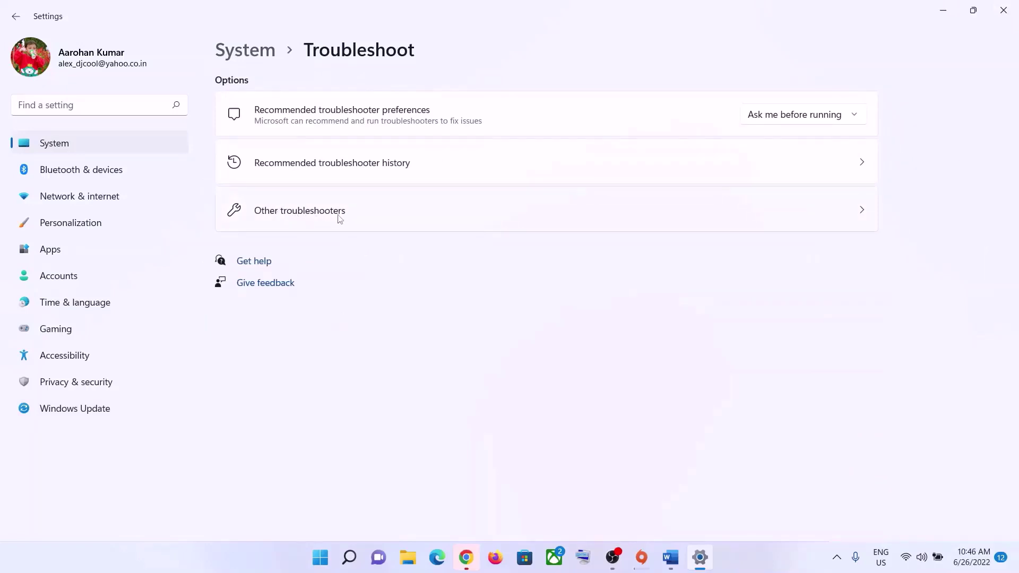
{"action": "left_click", "coordinate": [306, 217]}
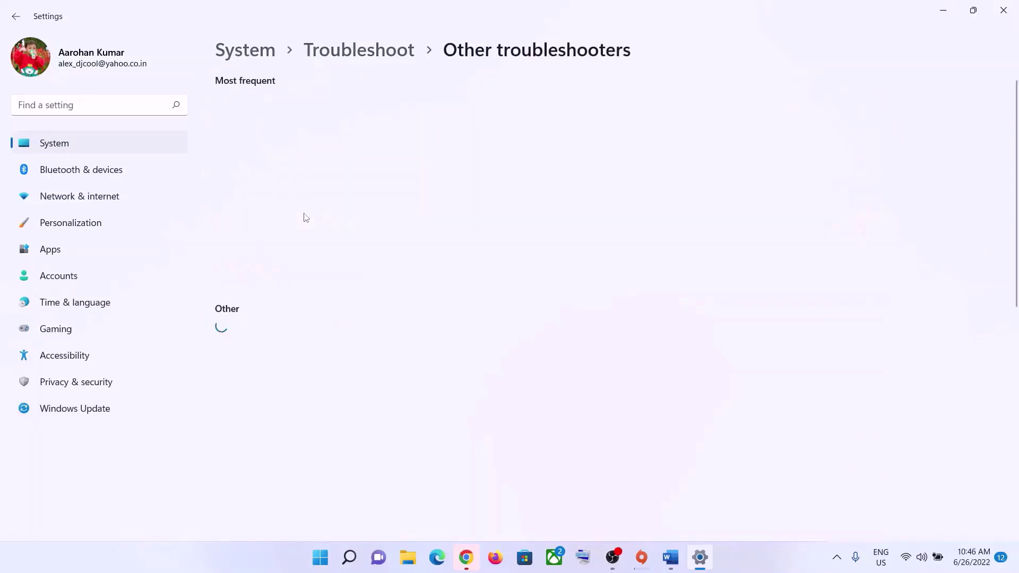
{"action": "scroll", "coordinate": [343, 317], "scroll_direction": "down", "scroll_amount": 5}
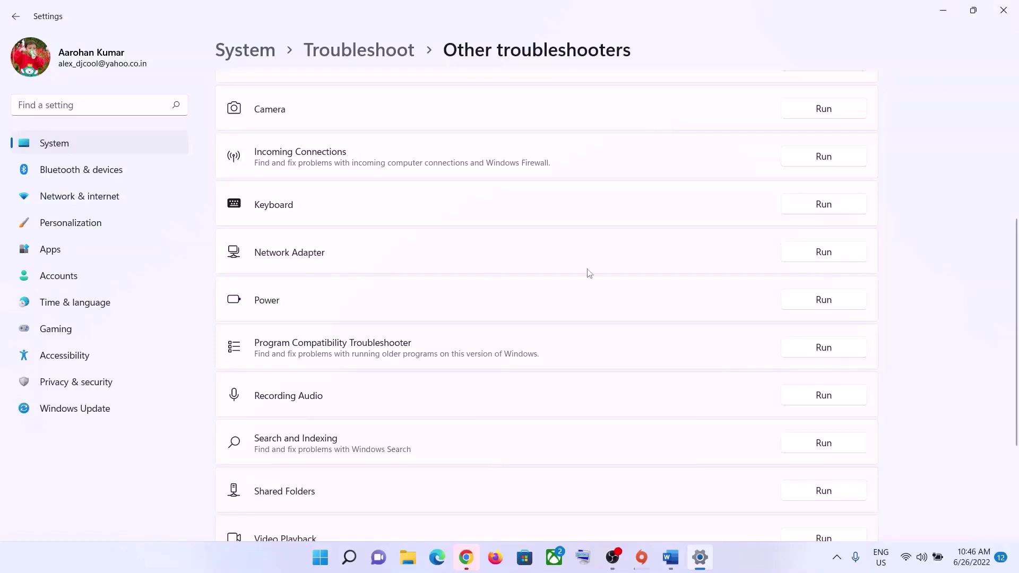
{"action": "left_click", "coordinate": [823, 253]}
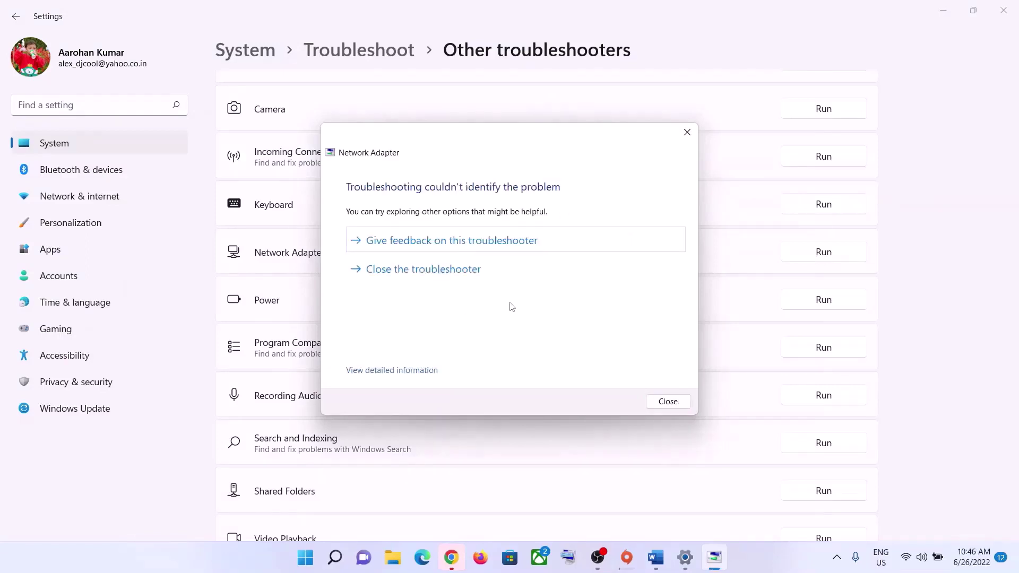
{"action": "left_click", "coordinate": [684, 406]}
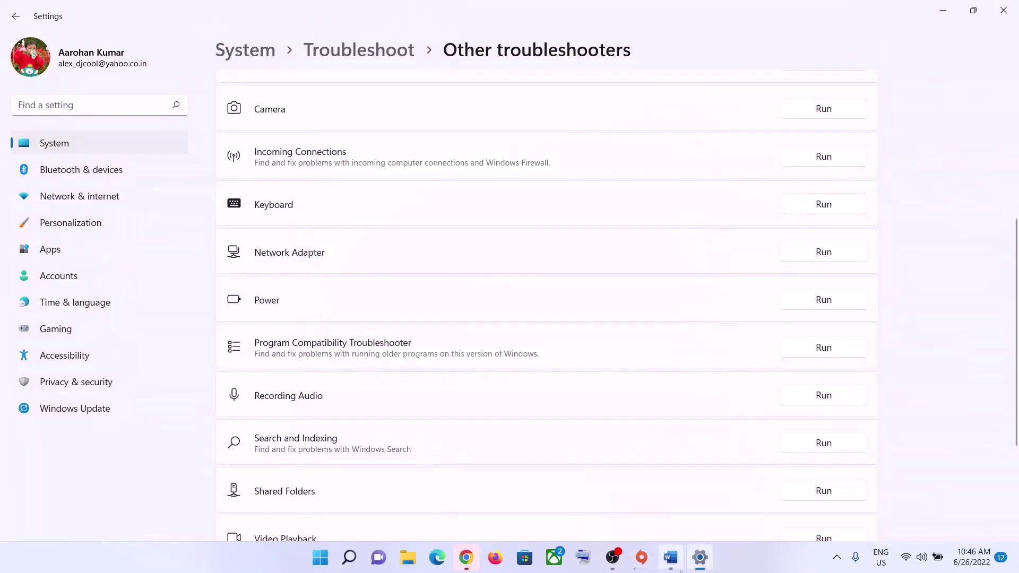
Bring up the Step 4 commands in the Word document and open Command Prompt as administrator
{"action": "left_click", "coordinate": [670, 557]}
{"action": "scroll", "coordinate": [478, 381], "scroll_direction": "down", "scroll_amount": 1}
{"action": "scroll", "coordinate": [478, 381], "scroll_direction": "down", "scroll_amount": 4}
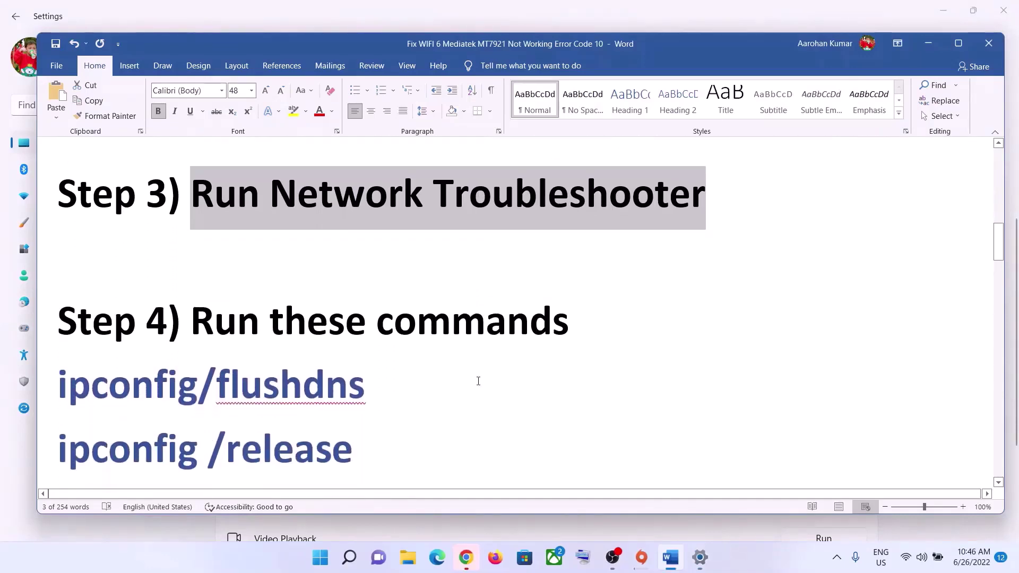
{"action": "left_click", "coordinate": [322, 557]}
{"action": "type", "text": "cmd"}
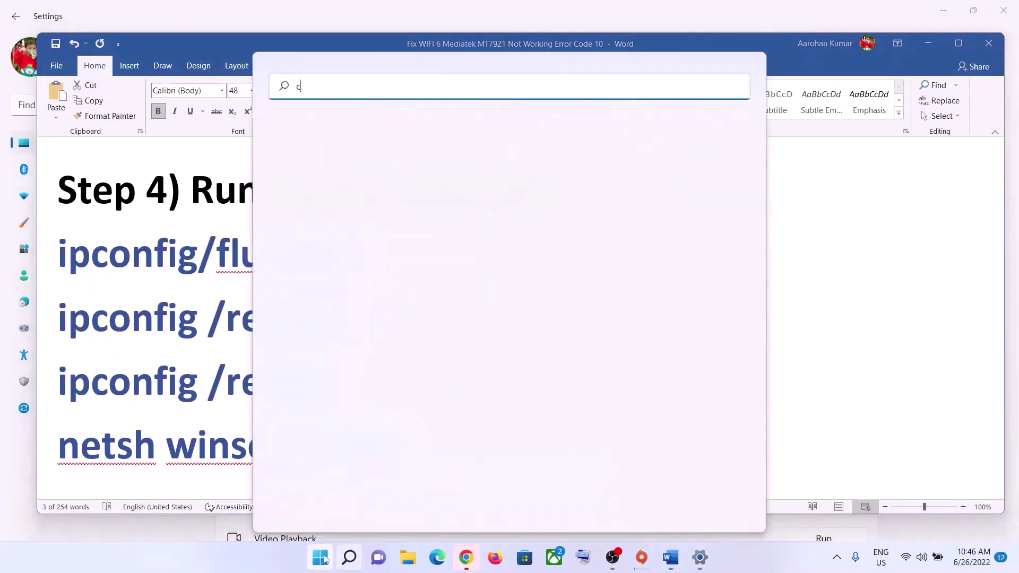
{"action": "double_click", "coordinate": [327, 86]}
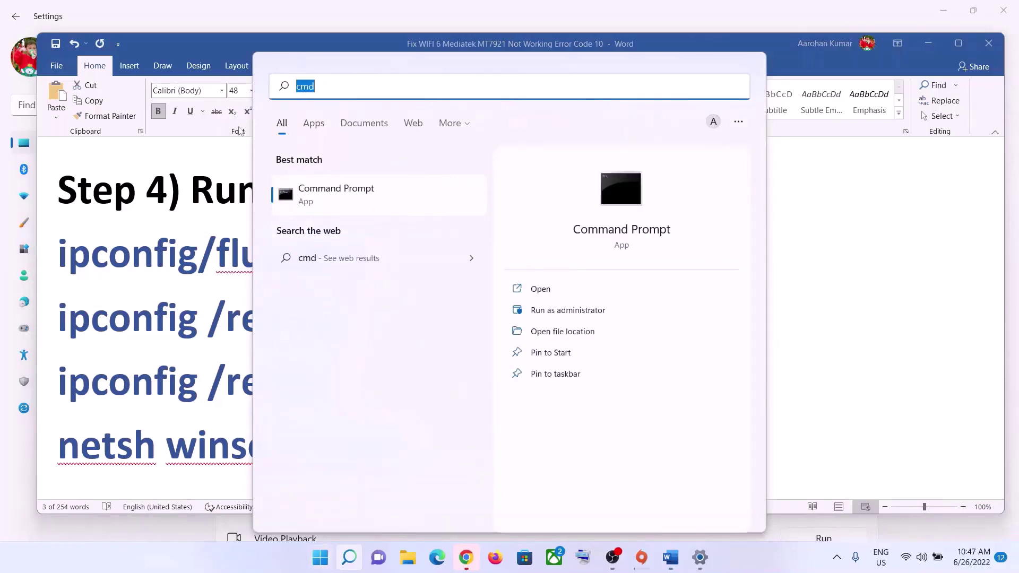
{"action": "right_click", "coordinate": [350, 193]}
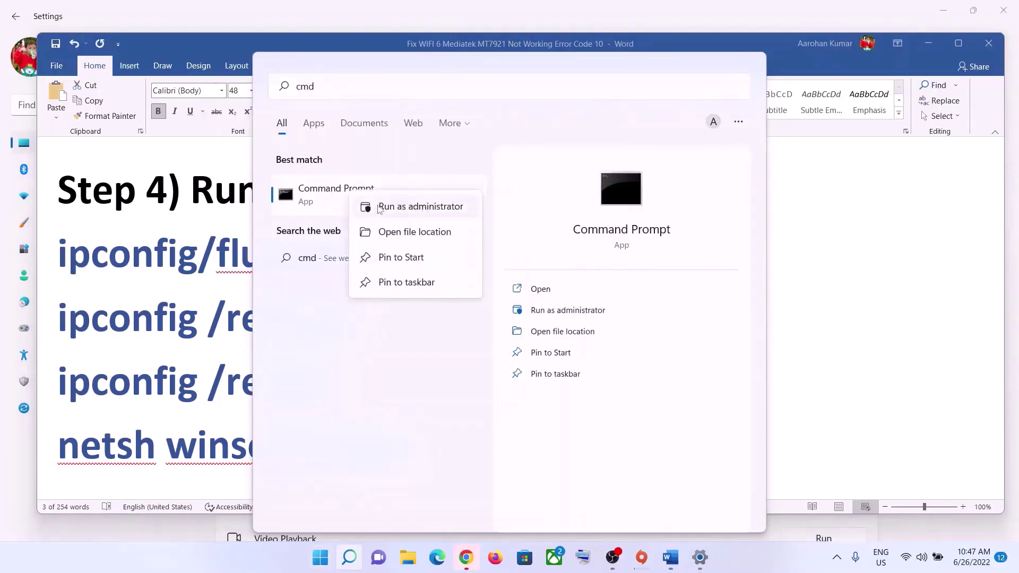
{"action": "key", "text": "Escape"}
{"action": "right_click", "coordinate": [328, 192]}
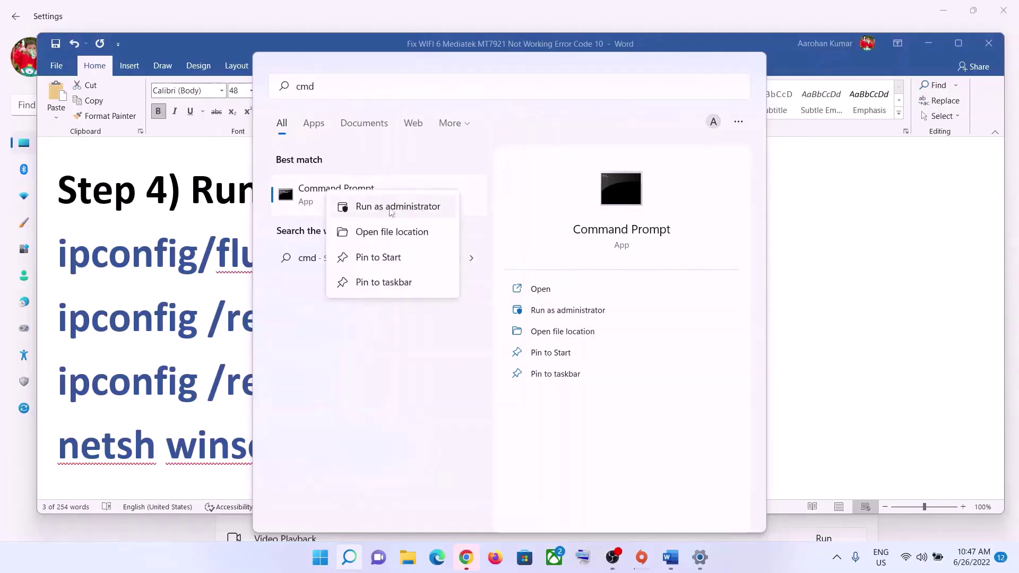
{"action": "left_click", "coordinate": [391, 208]}
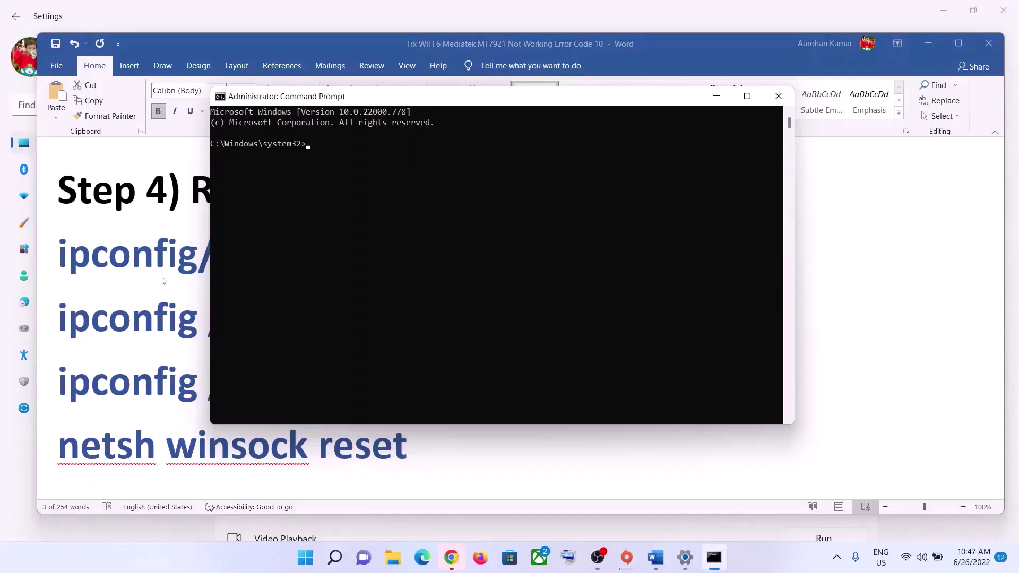
Copy ipconfig/flushdns from the Step 4 list and run it in the administrator Command Prompt
{"action": "key", "text": "alt+Tab"}
{"action": "left_click_drag", "start_coordinate": [367, 259], "coordinate": [79, 247]}
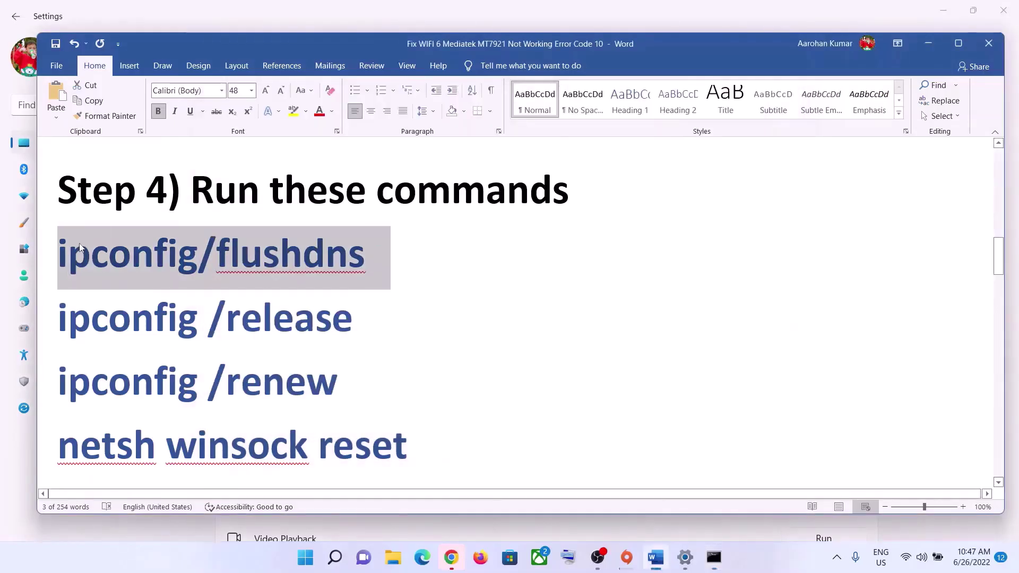
{"action": "key", "text": "alt+Tab"}
{"action": "type", "text": "ipconfig/flushdns"}
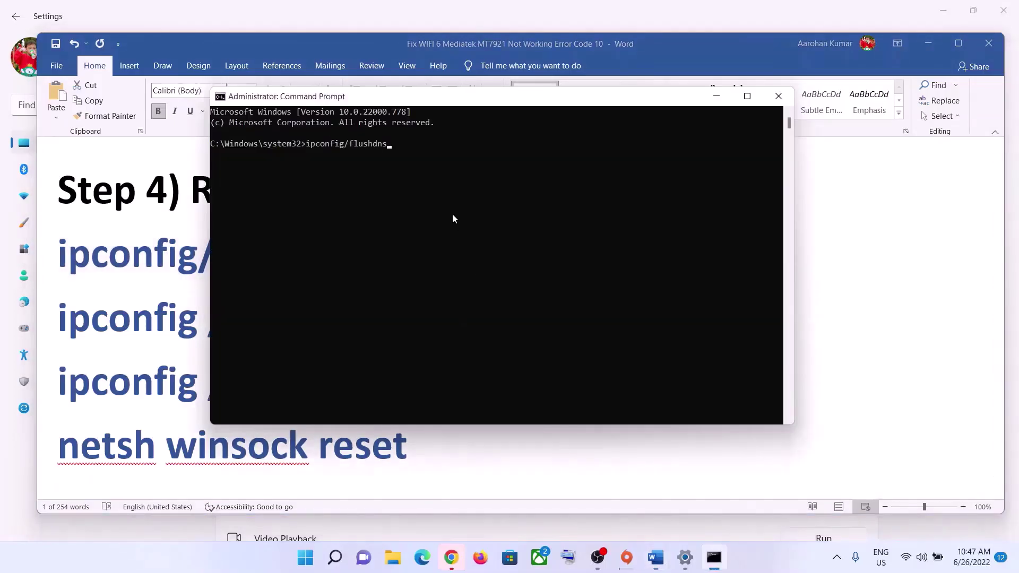
{"action": "key", "text": "Return"}
Copy ipconfig /release from the Word document and run it in Command Prompt
{"action": "key", "text": "alt+Tab"}
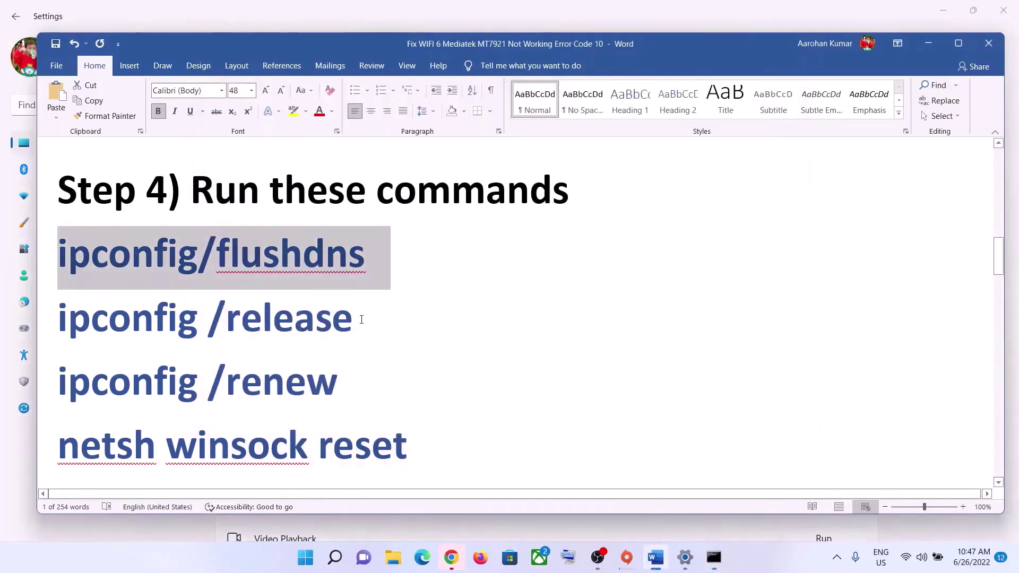
{"action": "left_click_drag", "start_coordinate": [357, 318], "coordinate": [89, 327]}
{"action": "key", "text": "alt+Tab"}
{"action": "type", "text": "ipconfig /release"}
{"action": "key", "text": "Return"}
Copy ipconfig /renew from the Word document and run it in Command Prompt
{"action": "key", "text": "alt+Tab"}
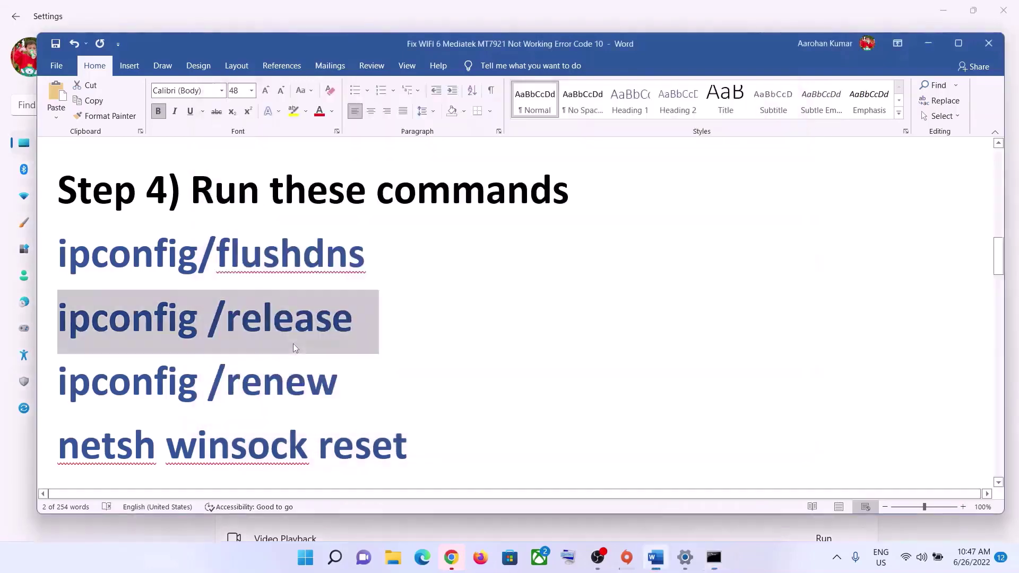
{"action": "scroll", "coordinate": [293, 342], "scroll_direction": "down", "scroll_amount": 2}
{"action": "left_click_drag", "start_coordinate": [343, 320], "coordinate": [74, 322]}
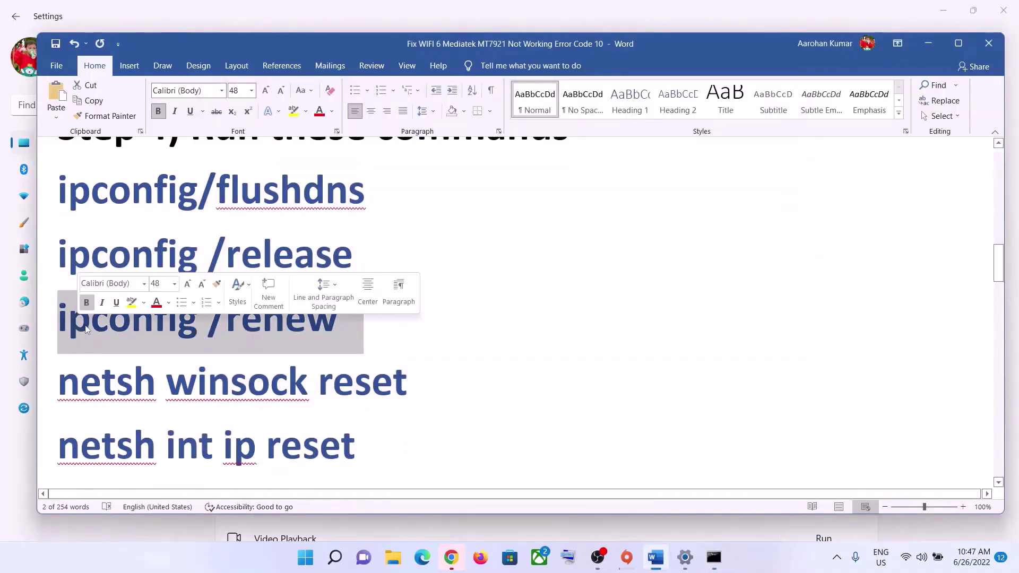
{"action": "key", "text": "ctrl+c"}
{"action": "key", "text": "alt+Tab"}
{"action": "key", "text": "ctrl+v"}
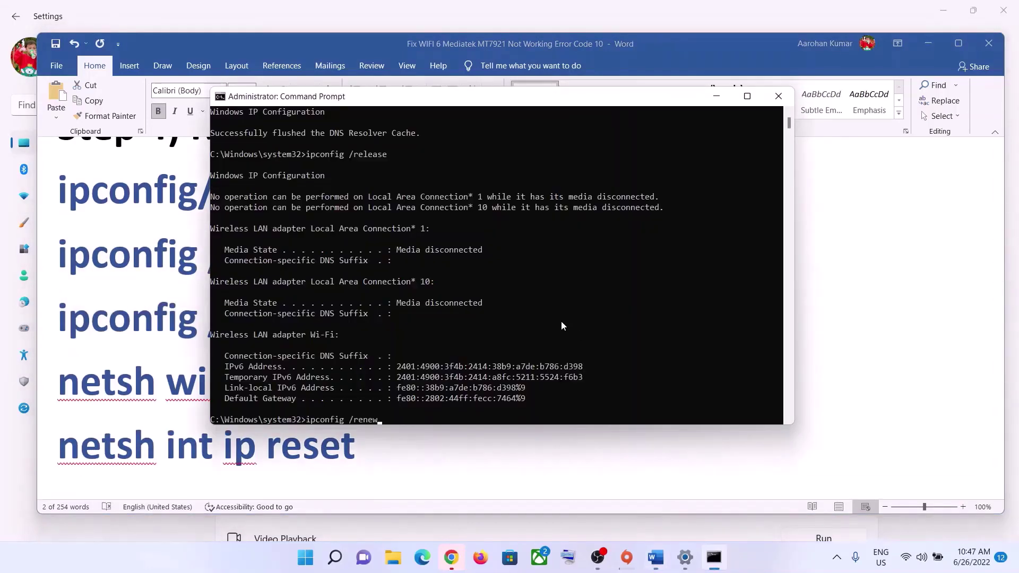
{"action": "key", "text": "Return"}
Copy netsh winsock reset from the Word document and run it in Command Prompt
{"action": "key", "text": "alt+Tab"}
{"action": "scroll", "coordinate": [282, 329], "scroll_direction": "down", "scroll_amount": 1}
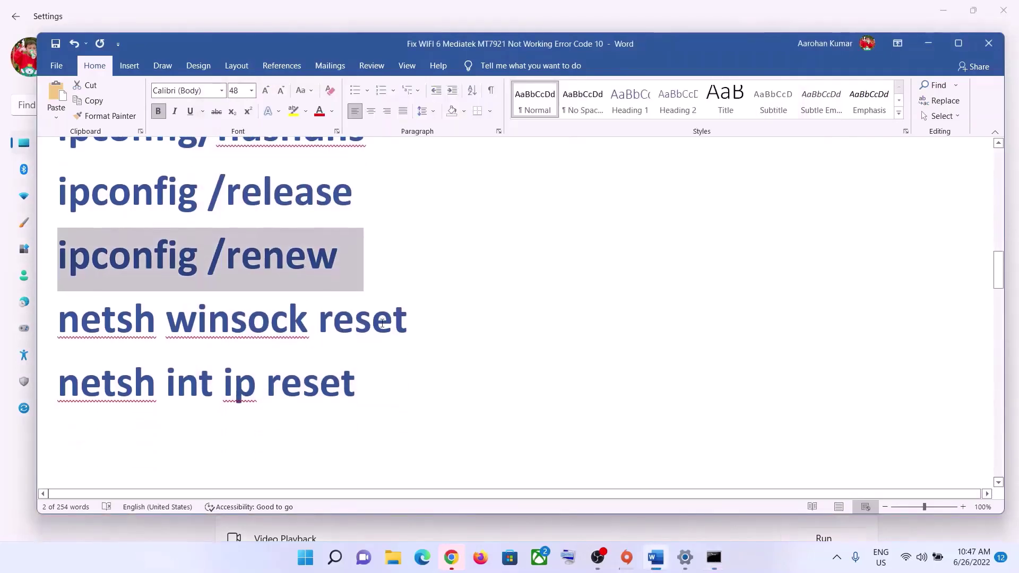
{"action": "left_click", "coordinate": [47, 323]}
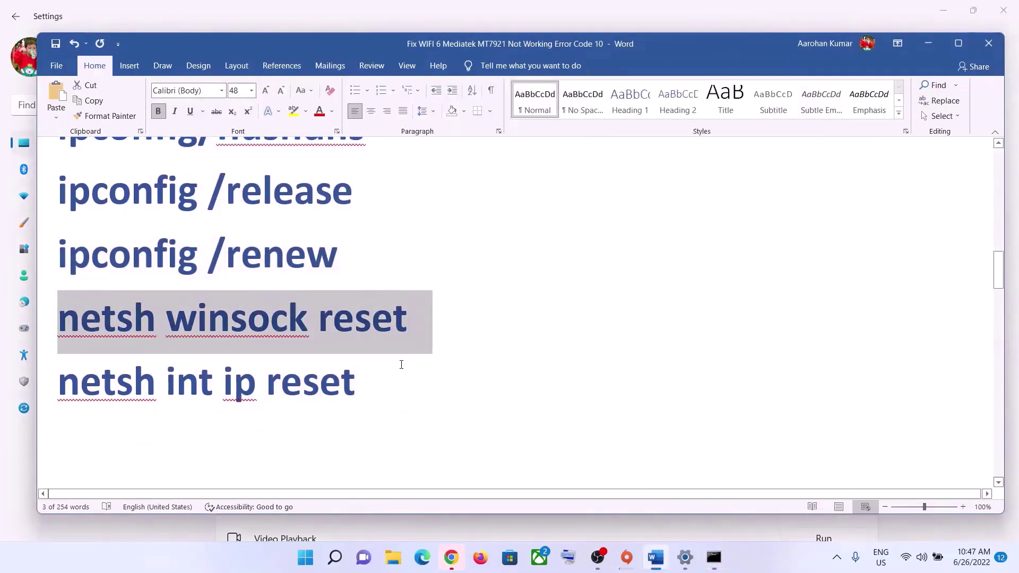
{"action": "key", "text": "ctrl+c"}
{"action": "key", "text": "alt+Tab"}
{"action": "key", "text": "ctrl+v"}
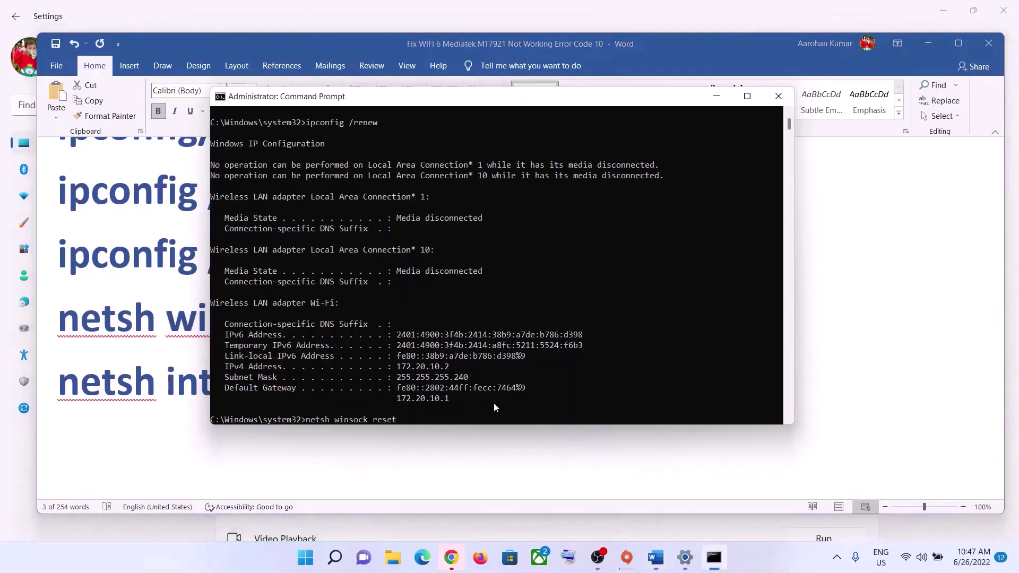
{"action": "key", "text": "Return"}
Copy netsh int ip reset from the Word document and run it in Command Prompt
{"action": "key", "text": "alt+Tab"}
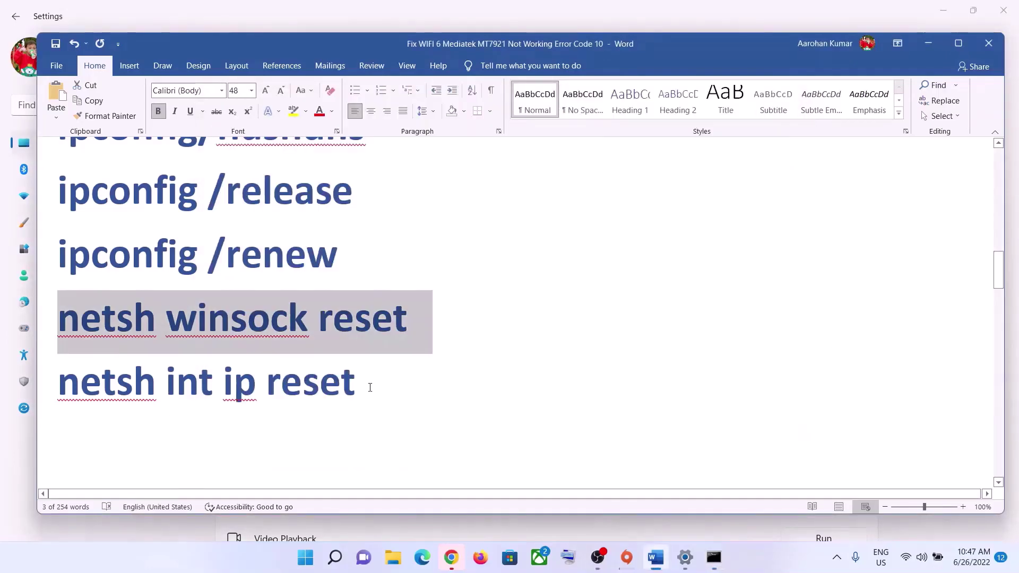
{"action": "triple_click", "coordinate": [74, 382]}
{"action": "key", "text": "alt+Tab"}
{"action": "key", "text": "ctrl+v"}
{"action": "left_click", "coordinate": [485, 378]}
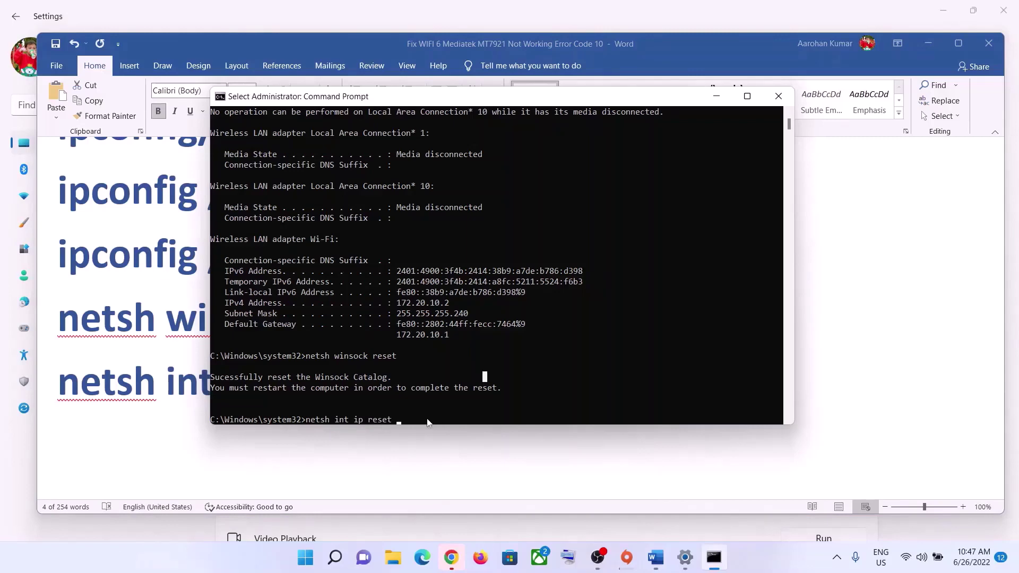
{"action": "key", "text": "Return"}
{"action": "key", "text": "Return"}
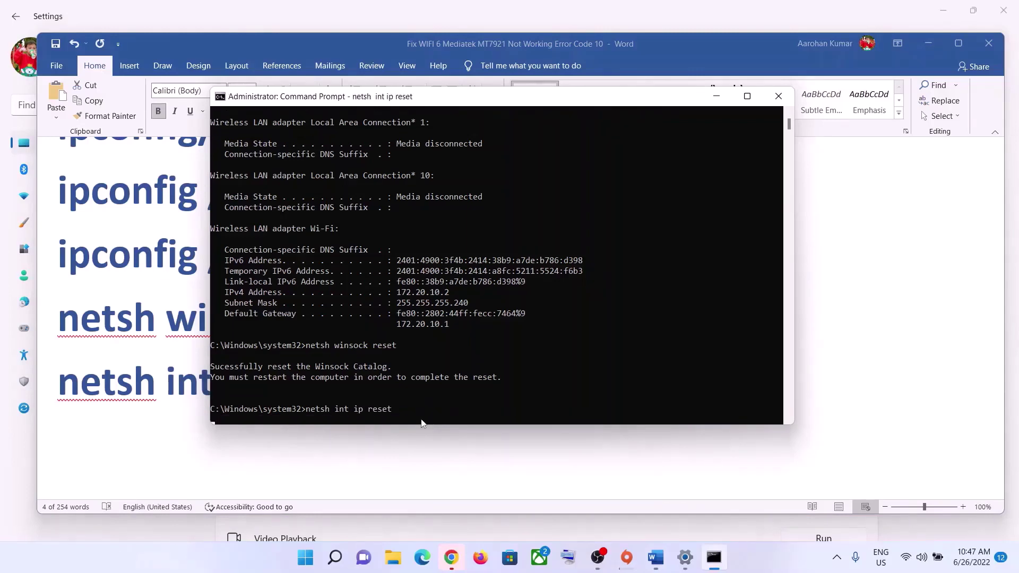
Return to Command Prompt, highlight the final line about restarting the computer, and close the window
{"action": "key", "text": "alt+Tab"}
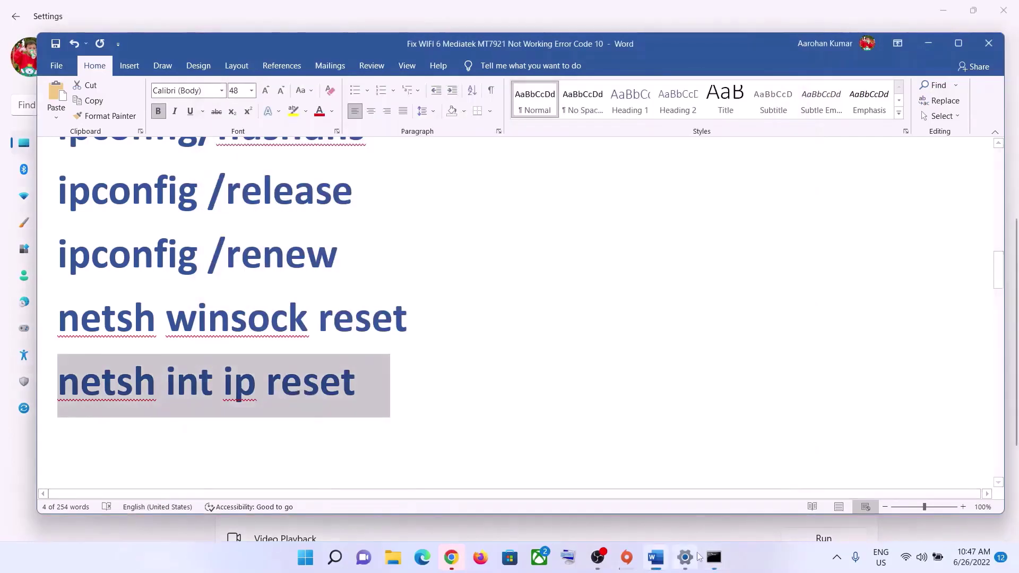
{"action": "left_click", "coordinate": [714, 557]}
{"action": "left_click_drag", "start_coordinate": [230, 388], "coordinate": [430, 393]}
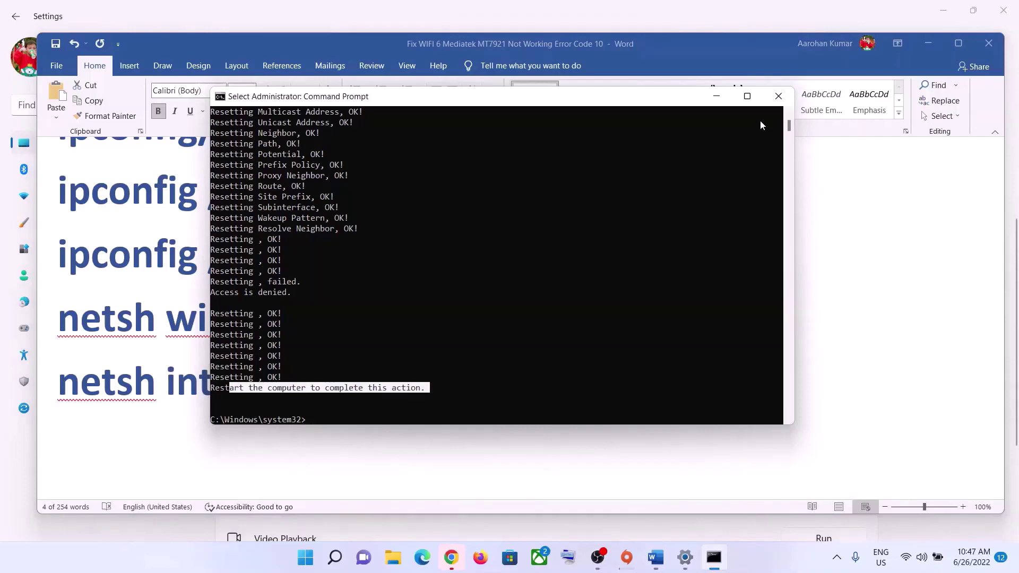
{"action": "left_click", "coordinate": [778, 96]}
Check the Windows power options for Restart without choosing one
{"action": "key", "text": "super"}
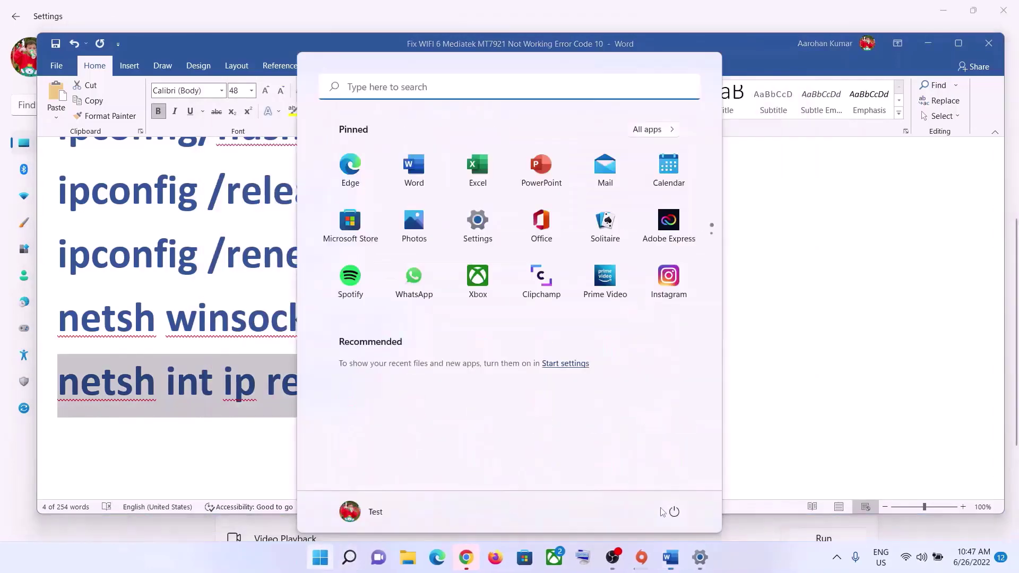
{"action": "left_click", "coordinate": [673, 511]}
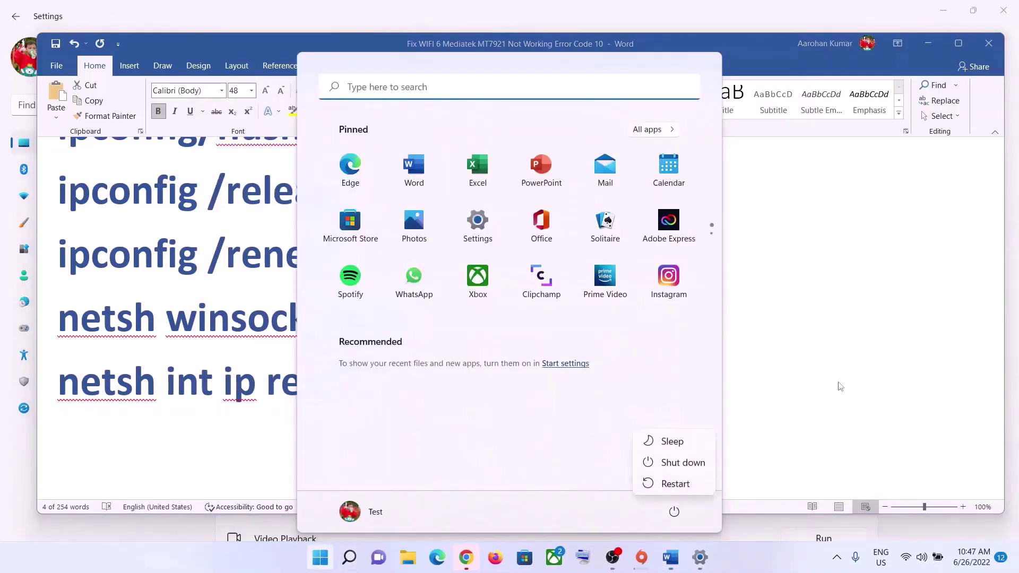
{"action": "left_click", "coordinate": [818, 367]}
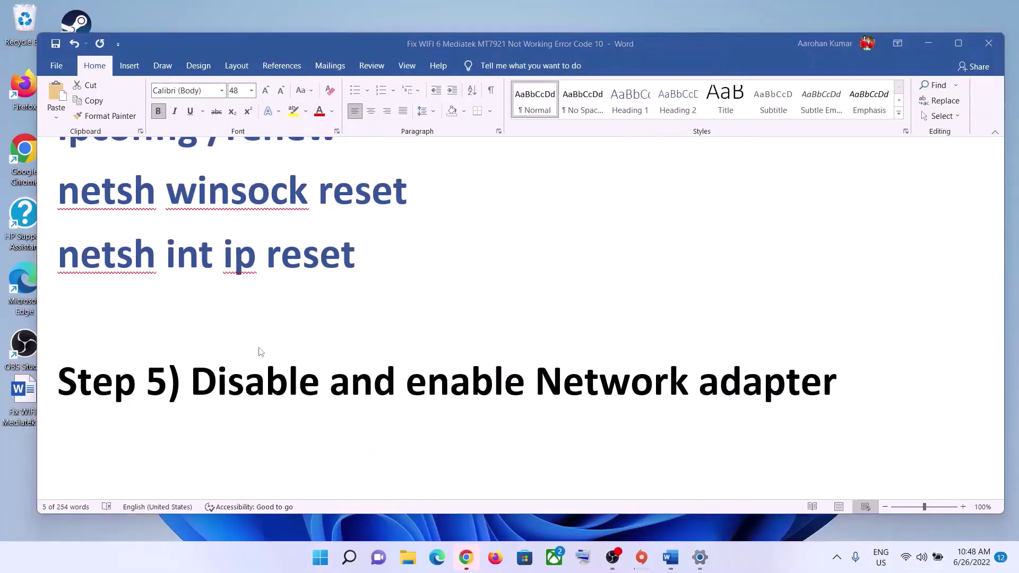
Highlight "Disable and enable Network adapter" in Step 5 and open Device Manager
{"action": "left_click_drag", "start_coordinate": [836, 383], "coordinate": [739, 372]}
{"action": "left_click", "coordinate": [212, 383]}
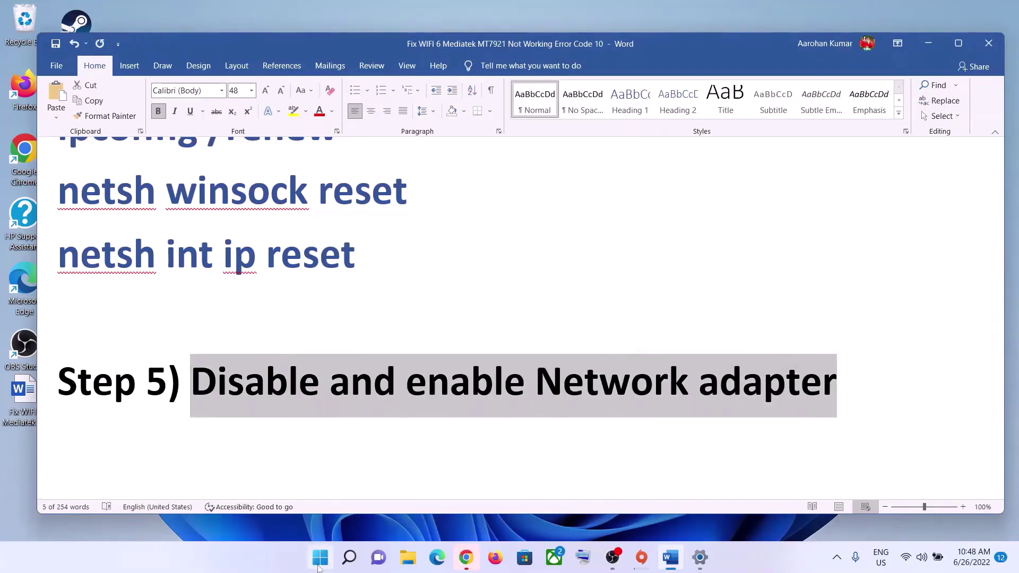
{"action": "right_click", "coordinate": [318, 567]}
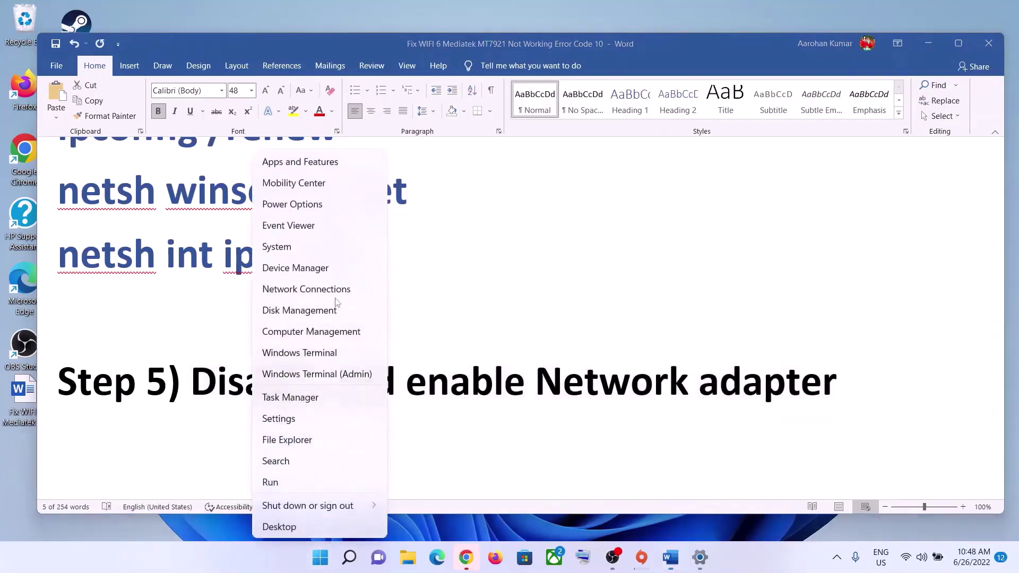
{"action": "left_click", "coordinate": [320, 270]}
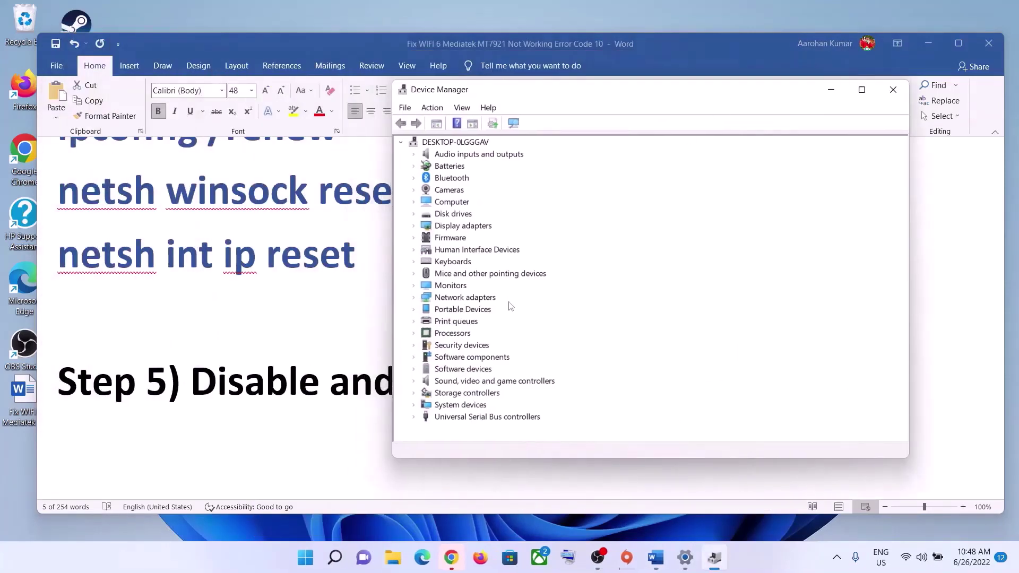
Expand the network adapters and check the Disable device option for the Realtek RTL8822CE 802.11ac PCIe Adapter without applying it
{"action": "left_click", "coordinate": [413, 298]}
{"action": "left_click", "coordinate": [497, 313]}
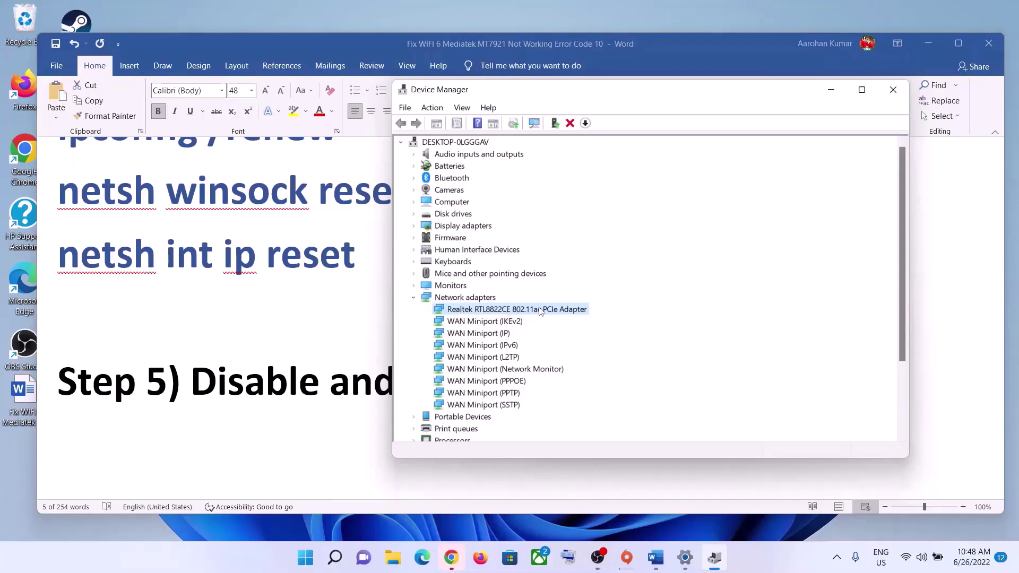
{"action": "right_click", "coordinate": [505, 311]}
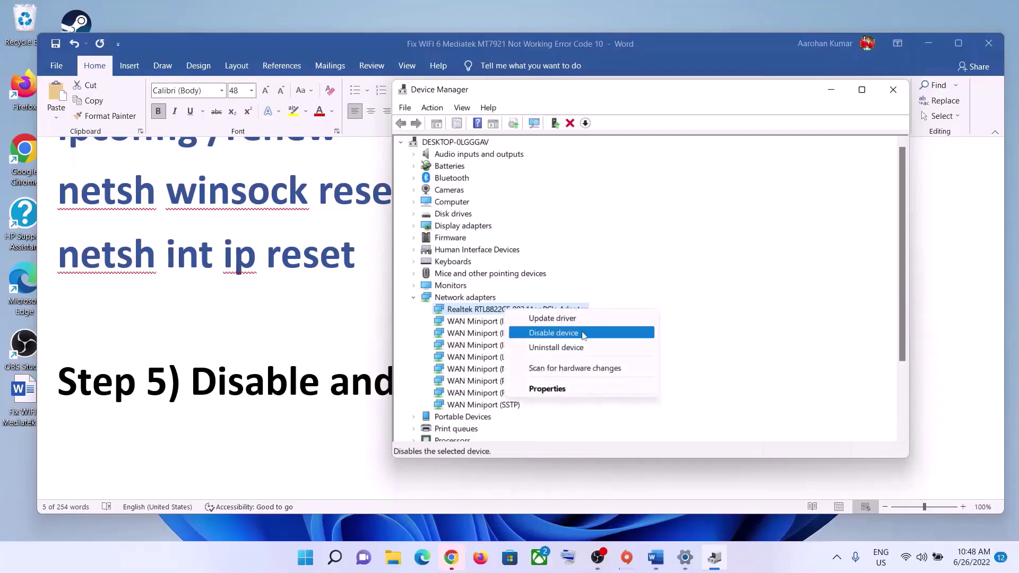
{"action": "left_click", "coordinate": [508, 332]}
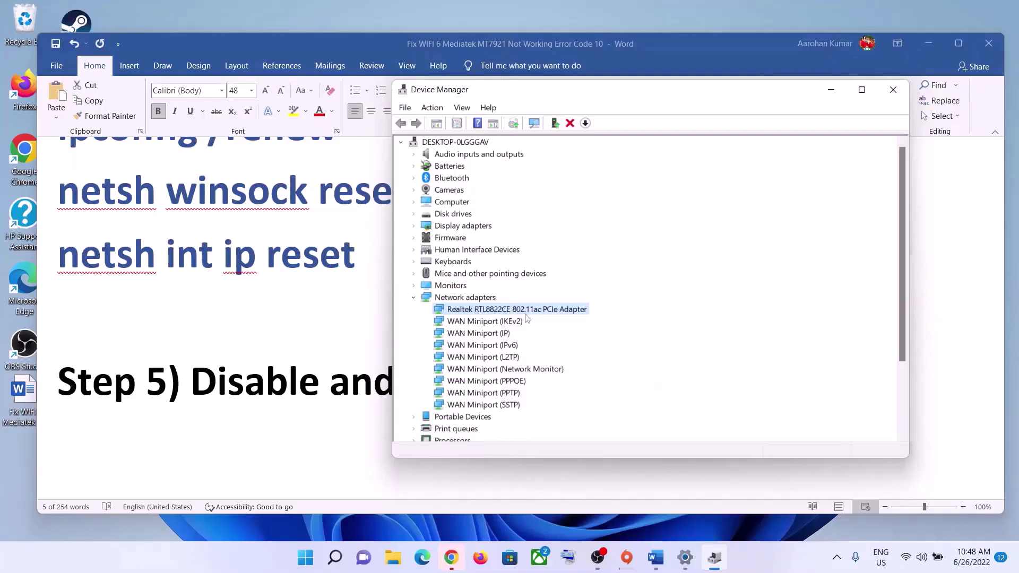
Disable the Realtek RTL8822CE 802.11ac PCIe Adapter, confirm the prompt, and enable the adapter again
{"action": "right_click", "coordinate": [503, 312]}
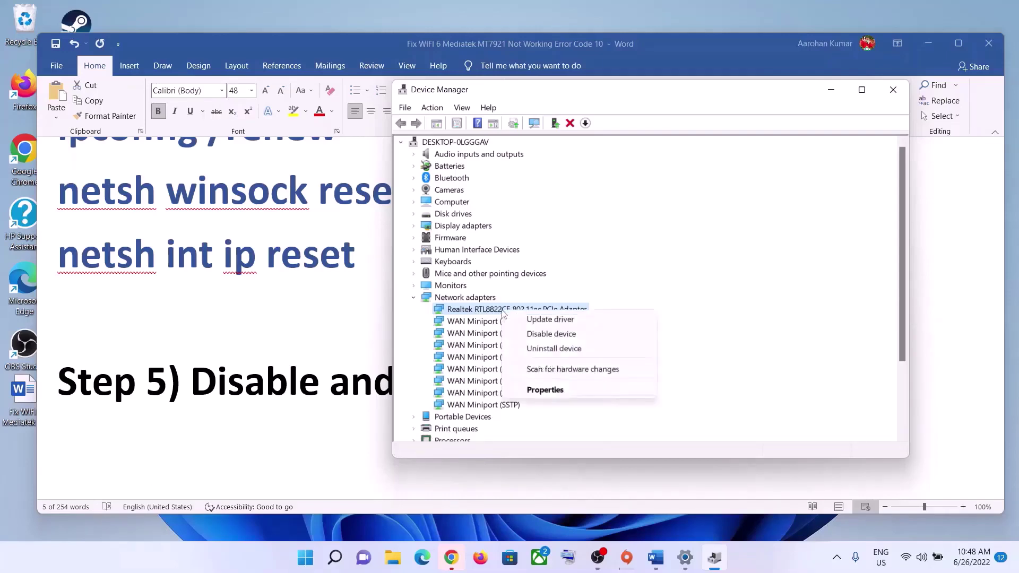
{"action": "left_click", "coordinate": [557, 338]}
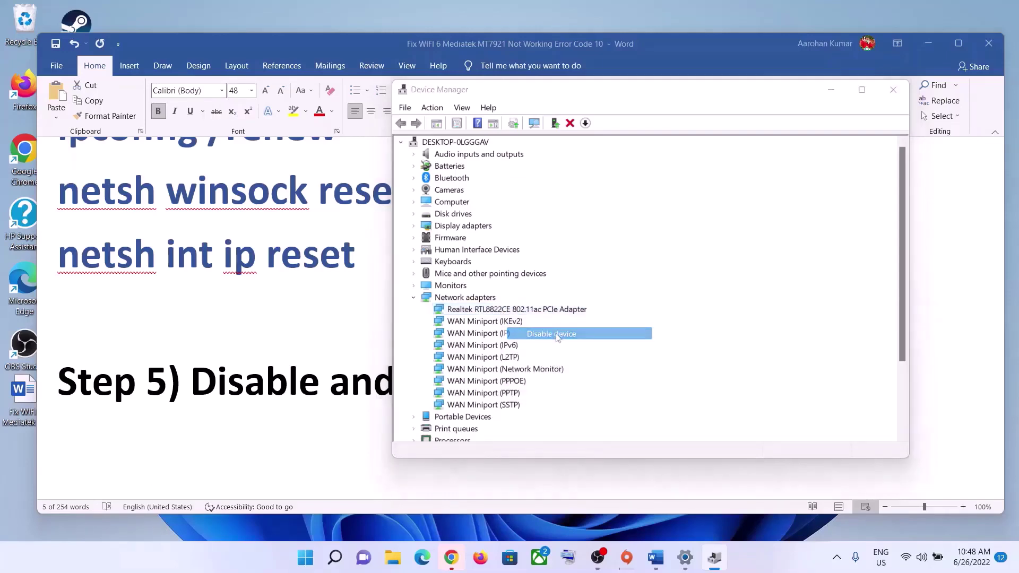
{"action": "left_click", "coordinate": [542, 295]}
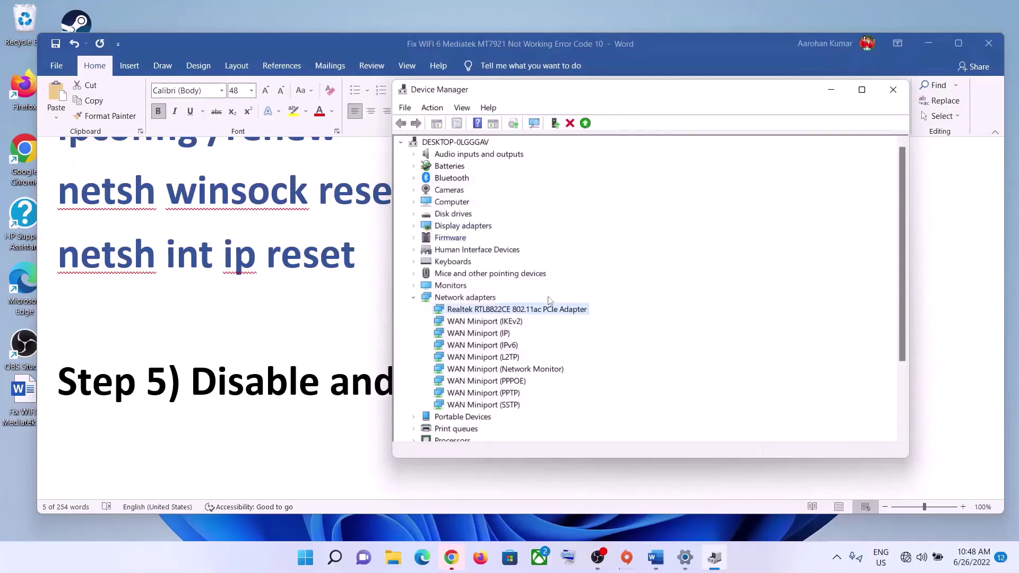
{"action": "right_click", "coordinate": [508, 314]}
{"action": "left_click", "coordinate": [554, 332]}
Check the Wi-Fi status in the system's quick settings and return to the Word document
{"action": "left_click", "coordinate": [909, 557]}
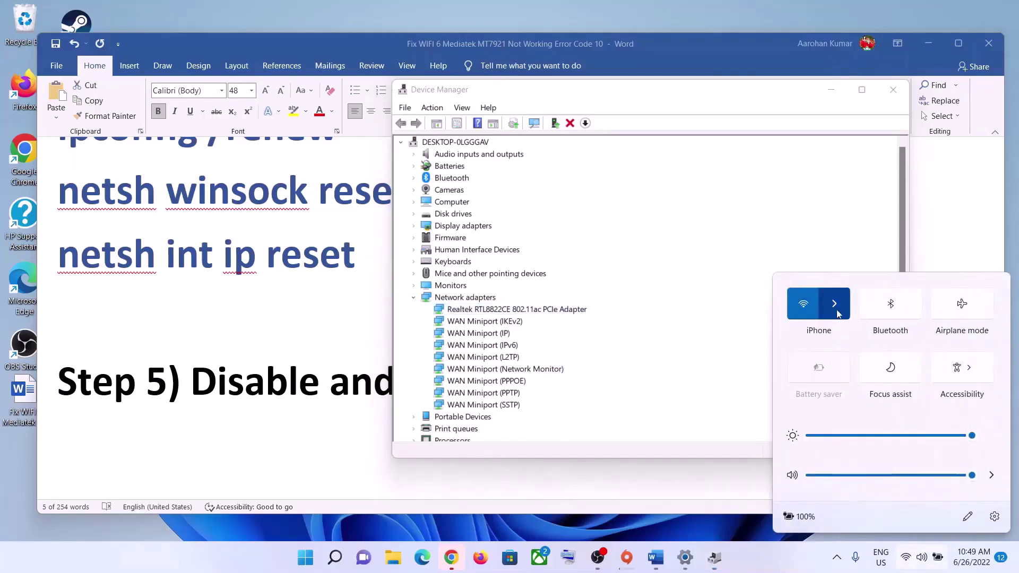
{"action": "left_click", "coordinate": [523, 397]}
{"action": "key", "text": "alt+Tab"}
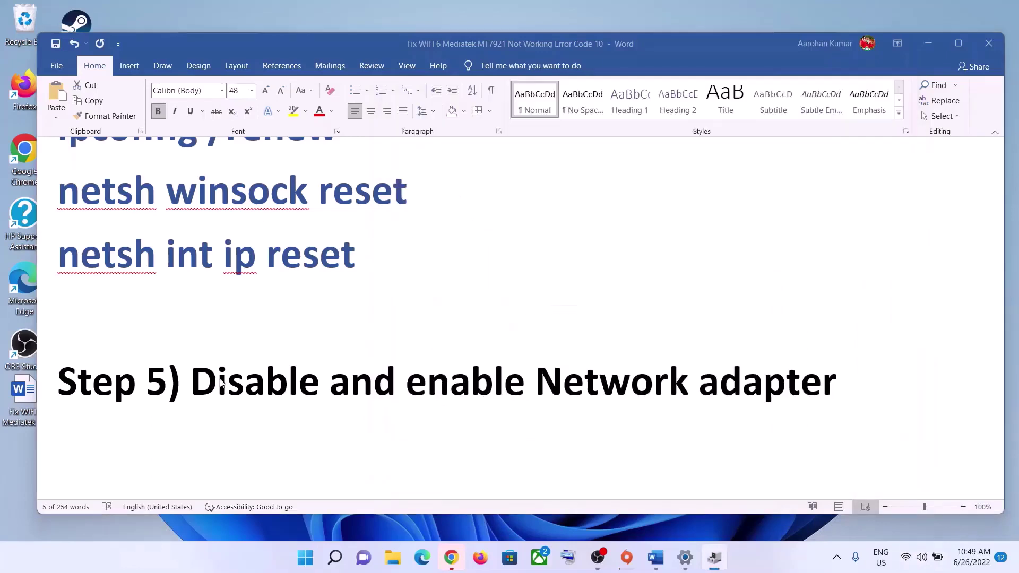
Highlight "WLAN AutoConfig service" in Step 6, then search for the Services app and open it maximized
{"action": "scroll", "coordinate": [462, 360], "scroll_direction": "down", "scroll_amount": 4}
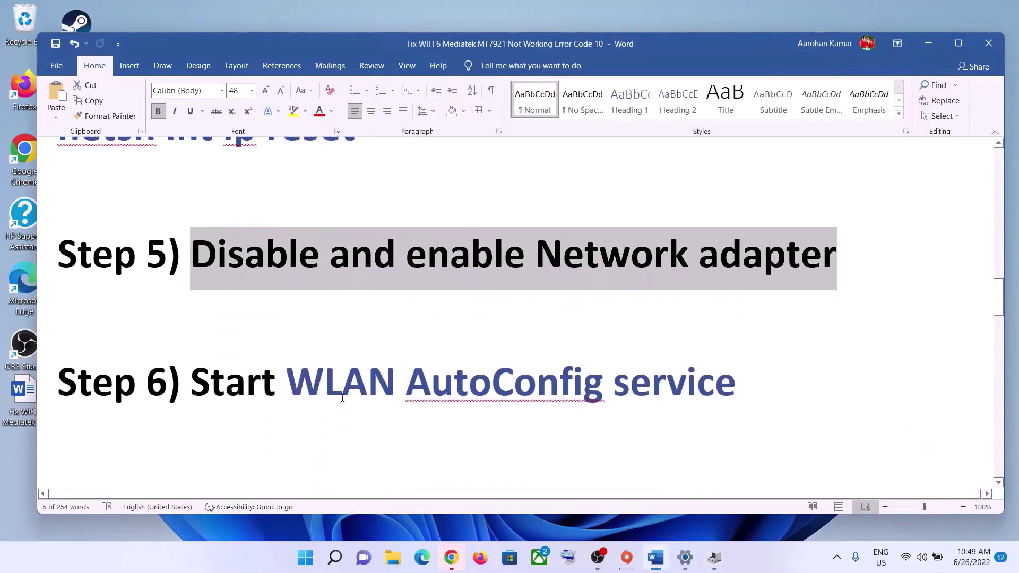
{"action": "left_click_drag", "start_coordinate": [296, 387], "coordinate": [736, 384]}
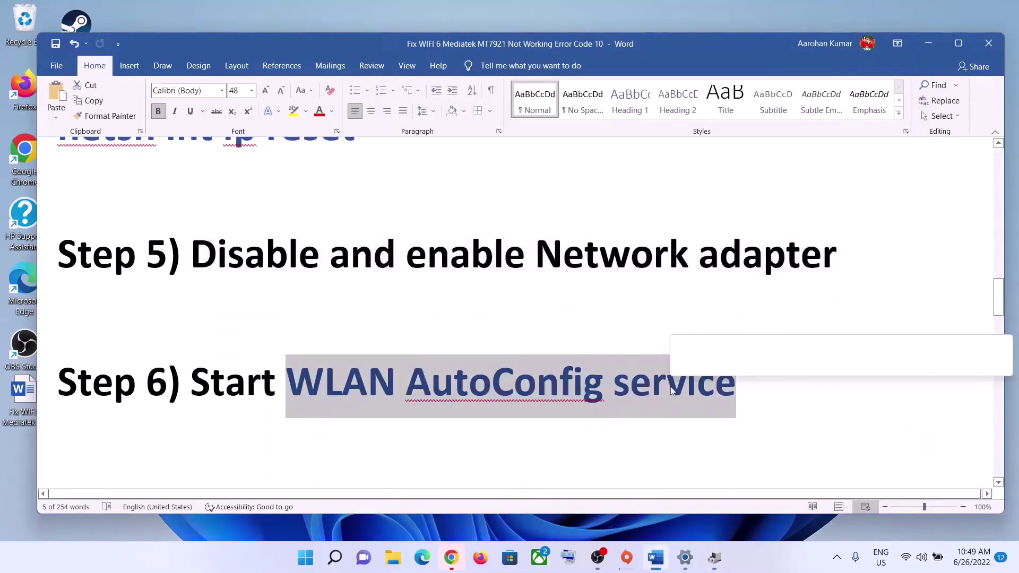
{"action": "left_click", "coordinate": [307, 556]}
{"action": "type", "text": "servi"}
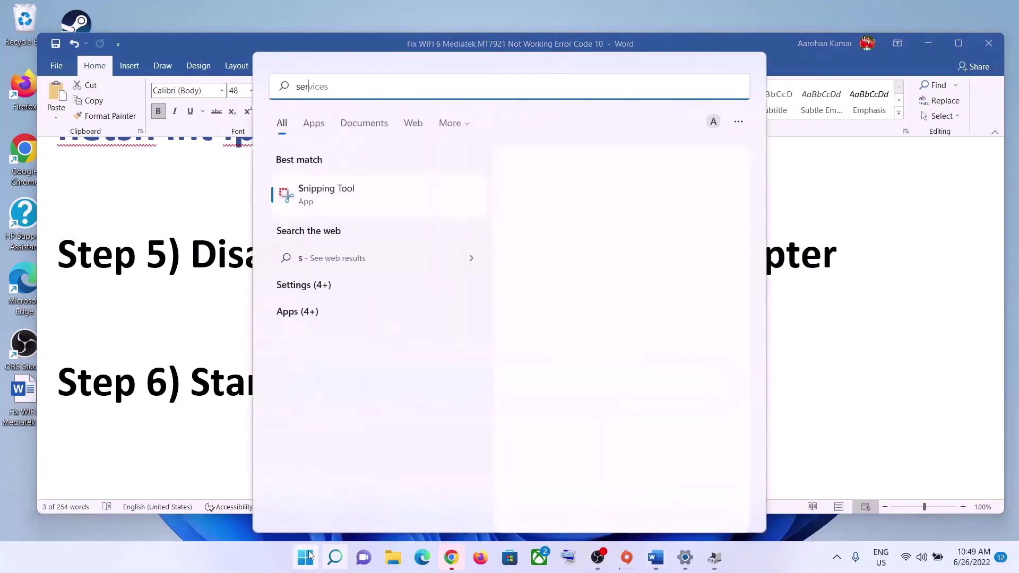
{"action": "type", "text": "ces"}
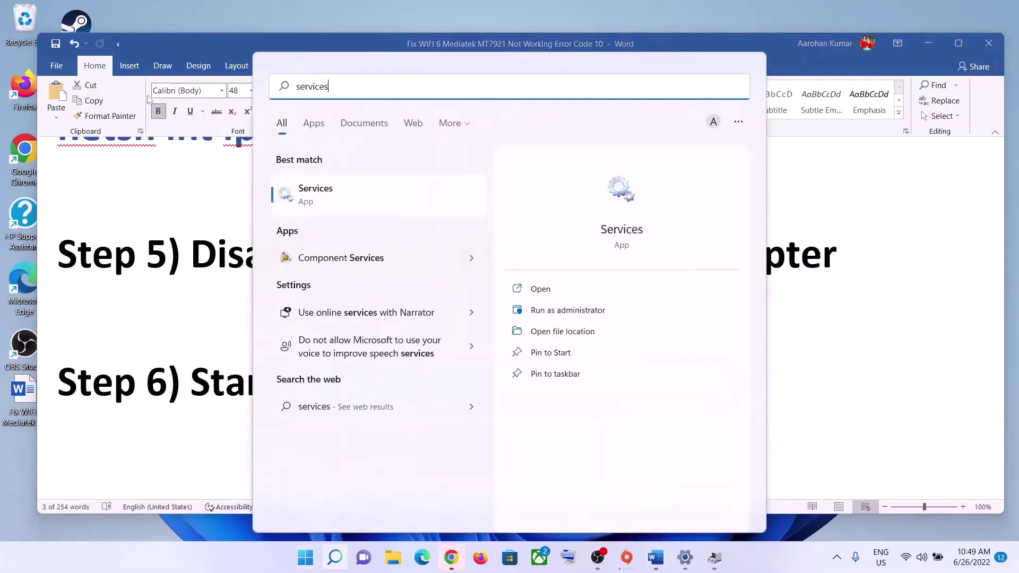
{"action": "left_click", "coordinate": [334, 186]}
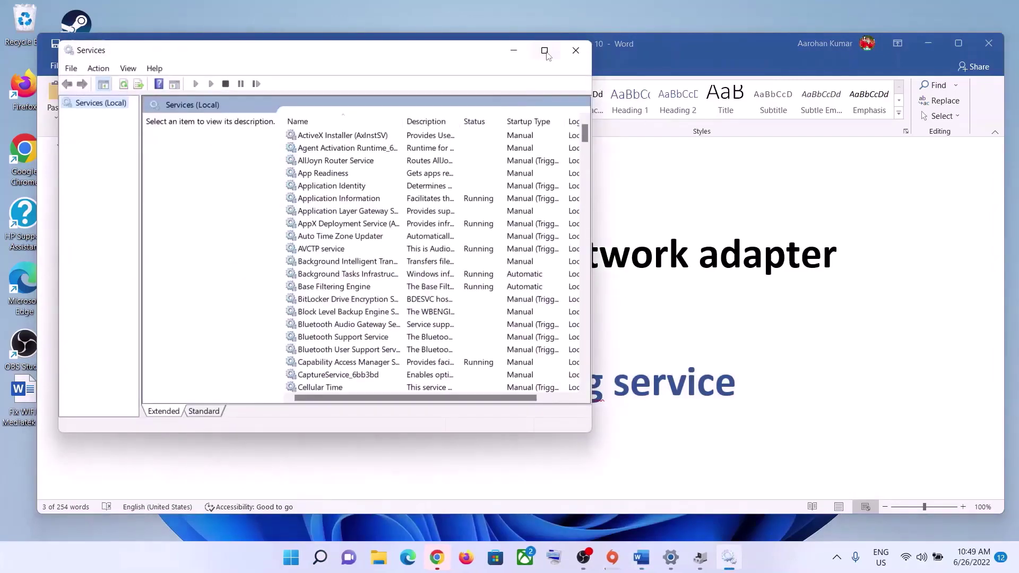
{"action": "left_click", "coordinate": [545, 51]}
Find the WLAN AutoConfig service and confirm Automatic as its startup type in the service properties
{"action": "left_click", "coordinate": [384, 350]}
{"action": "key", "text": "w"}
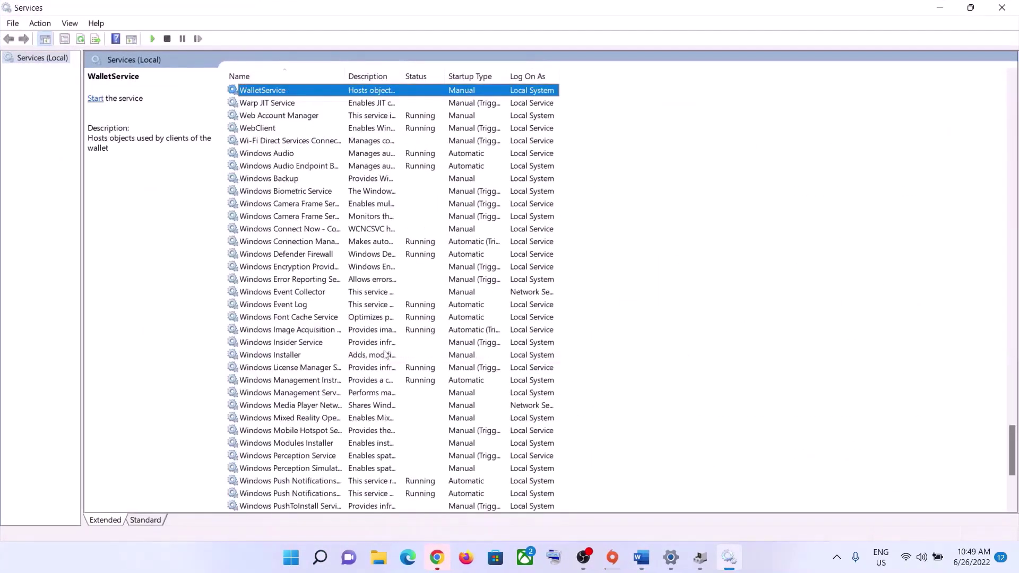
{"action": "scroll", "coordinate": [305, 253], "scroll_direction": "up", "scroll_amount": 2}
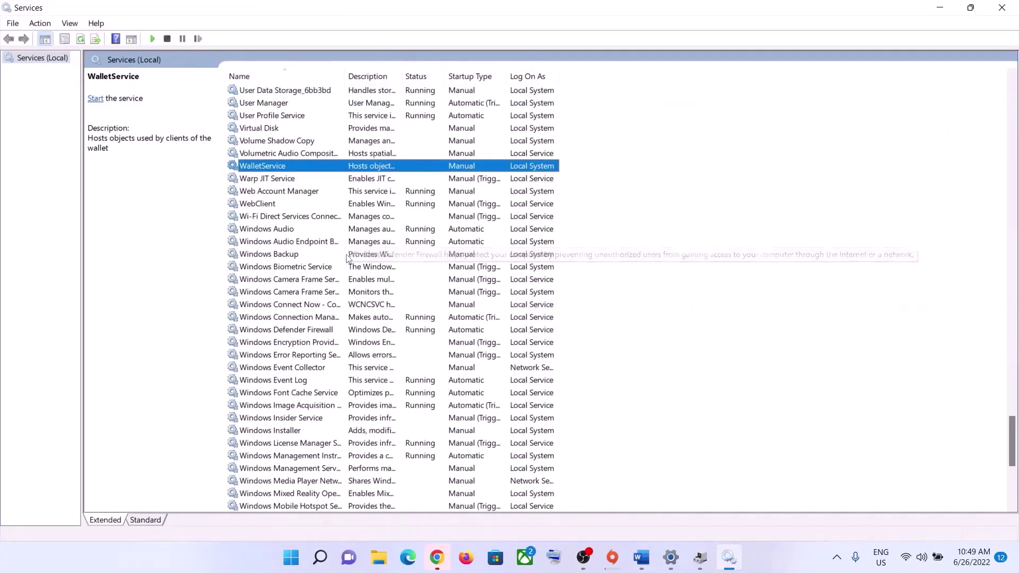
{"action": "left_click", "coordinate": [307, 255]}
{"action": "key", "text": "w"}
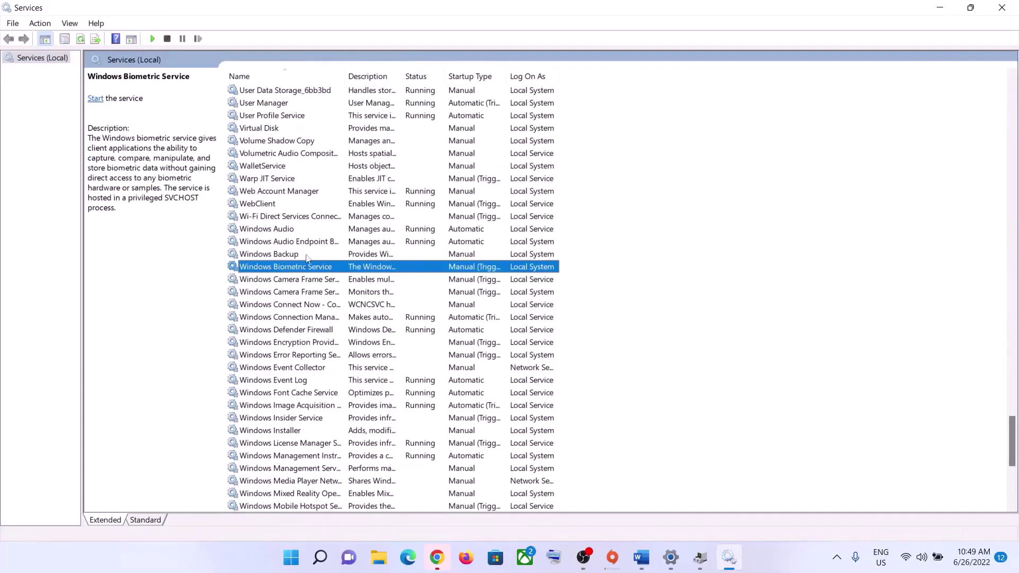
{"action": "key", "text": "l"}
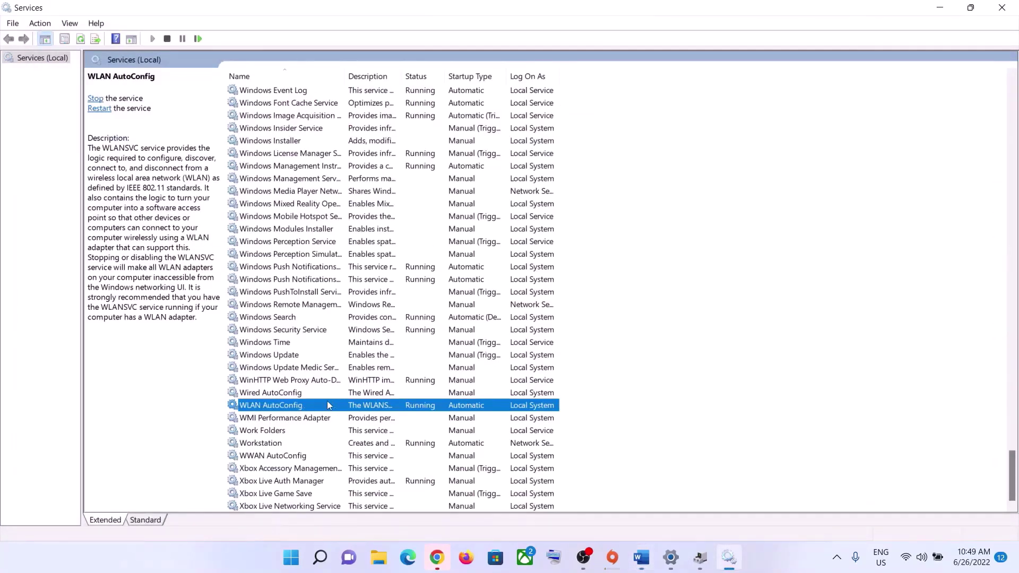
{"action": "double_click", "coordinate": [327, 405]}
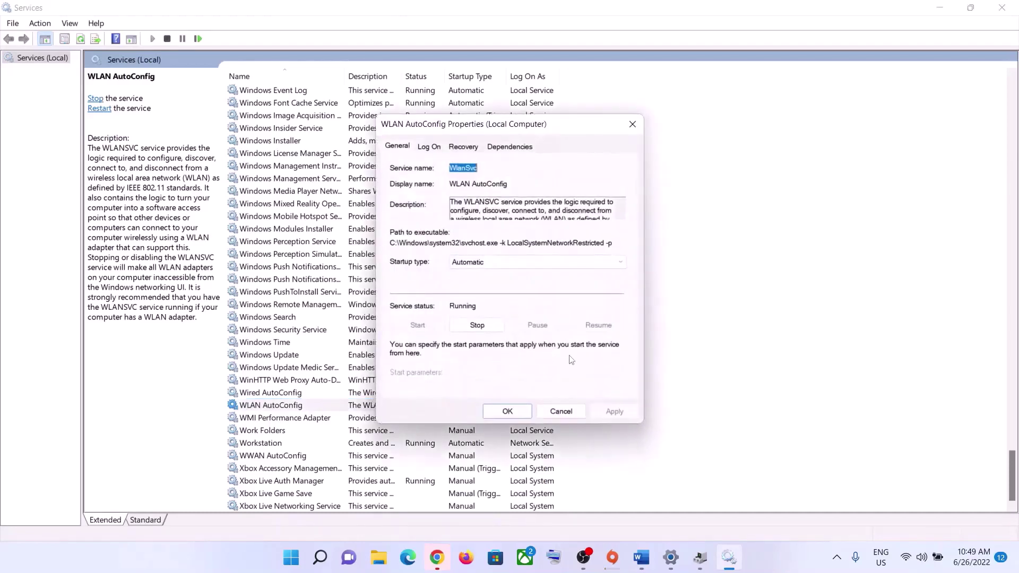
{"action": "left_click", "coordinate": [489, 265]}
{"action": "left_click", "coordinate": [489, 272]}
{"action": "left_click", "coordinate": [615, 412]}
{"action": "left_click", "coordinate": [508, 411]}
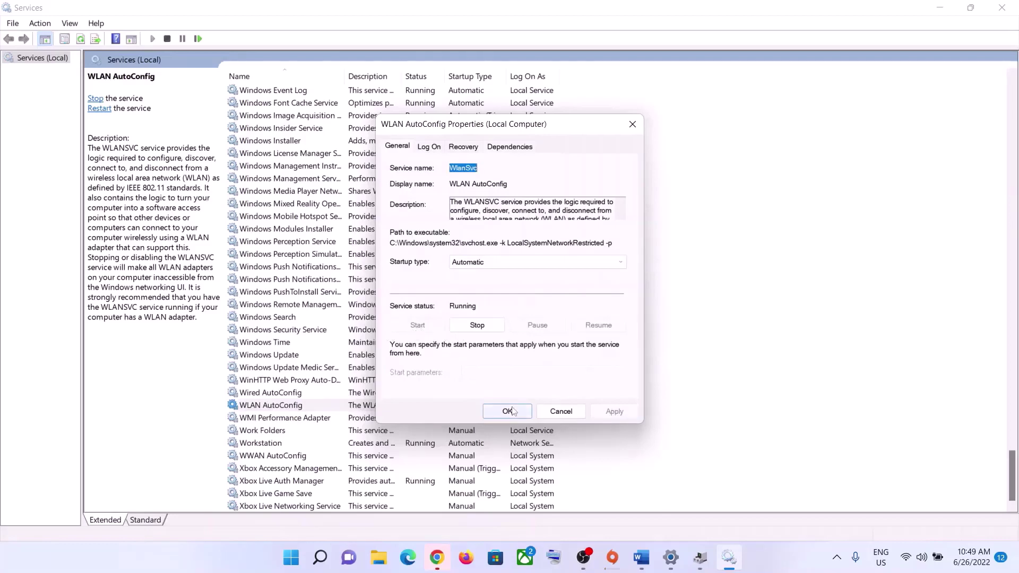
Restart the WLAN AutoConfig service and close the Services window
{"action": "right_click", "coordinate": [316, 411]}
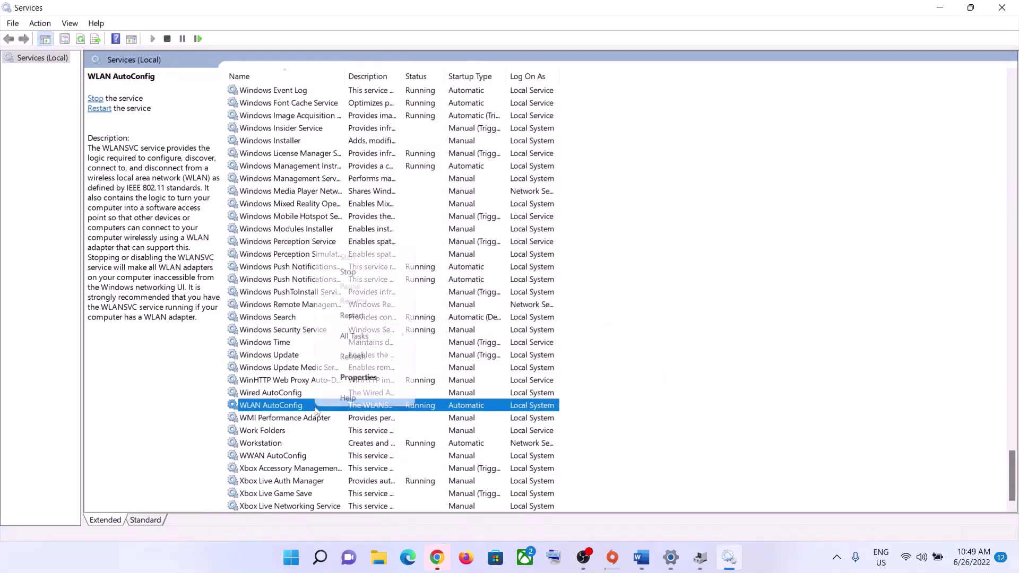
{"action": "left_click", "coordinate": [351, 318]}
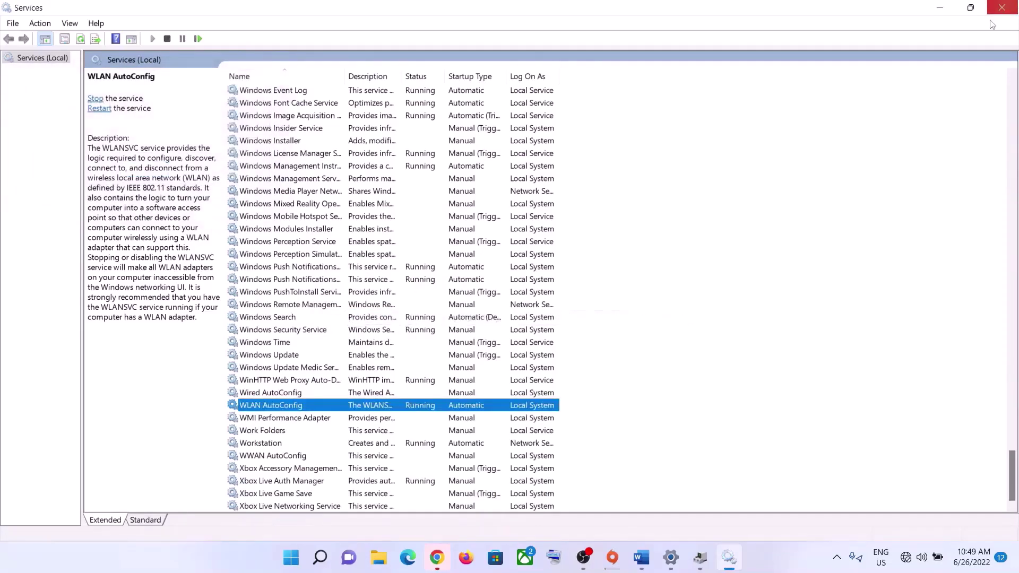
{"action": "left_click", "coordinate": [1001, 7]}
Check the list of available Wi-Fi networks in quick settings and return to the document
{"action": "left_click", "coordinate": [953, 367]}
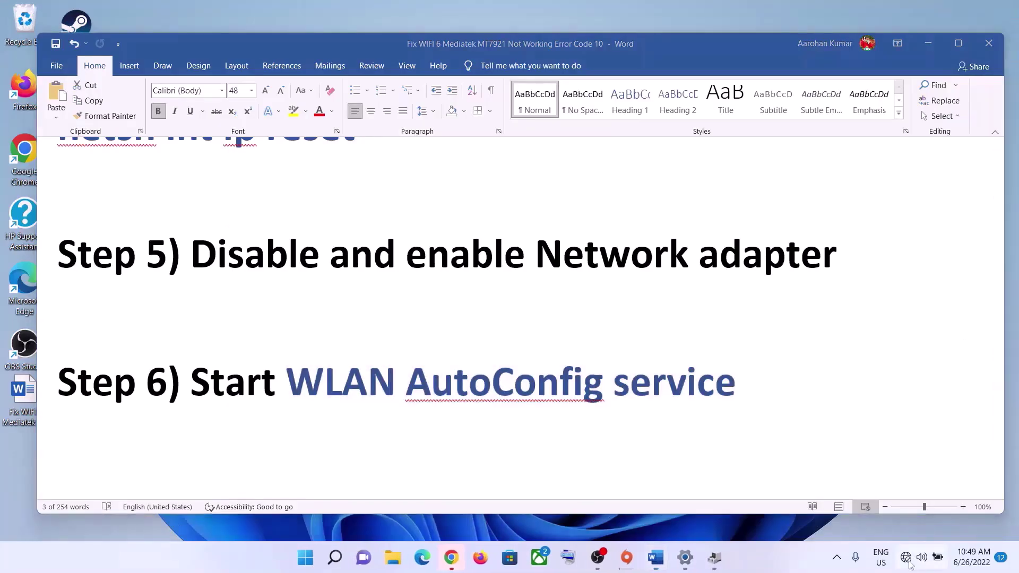
{"action": "left_click", "coordinate": [922, 557]}
{"action": "left_click", "coordinate": [834, 304]}
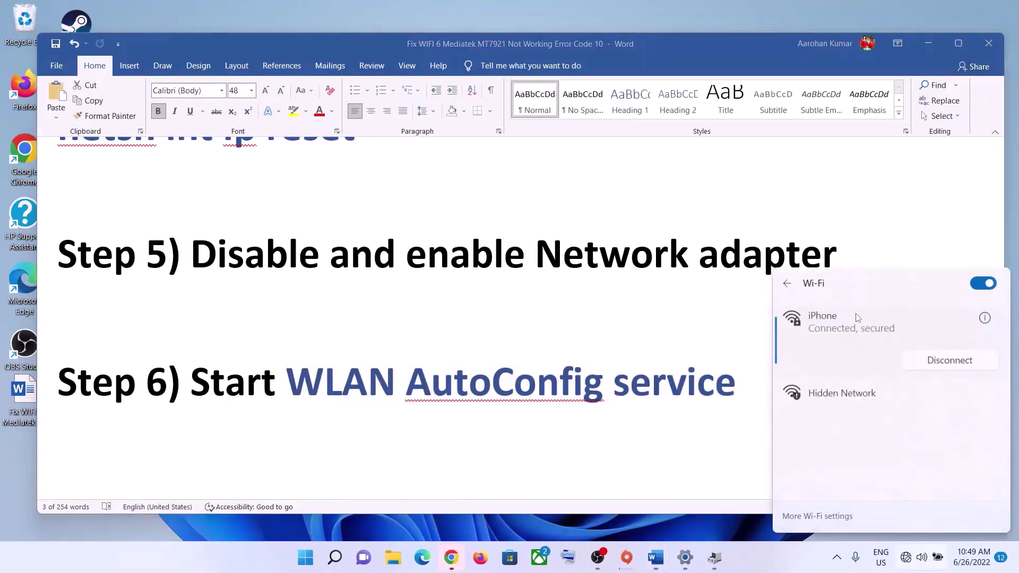
{"action": "left_click", "coordinate": [612, 360]}
Highlight "Perform network reset" in Step 7, followed by the note about having the "WIFI password"
{"action": "scroll", "coordinate": [255, 404], "scroll_direction": "down", "scroll_amount": 3}
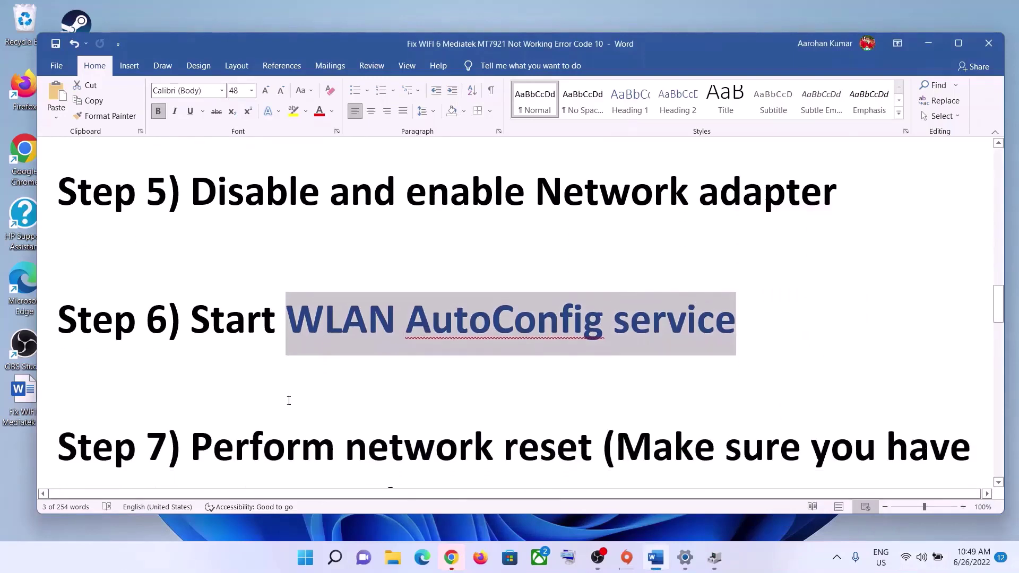
{"action": "left_click_drag", "start_coordinate": [200, 390], "coordinate": [603, 390]}
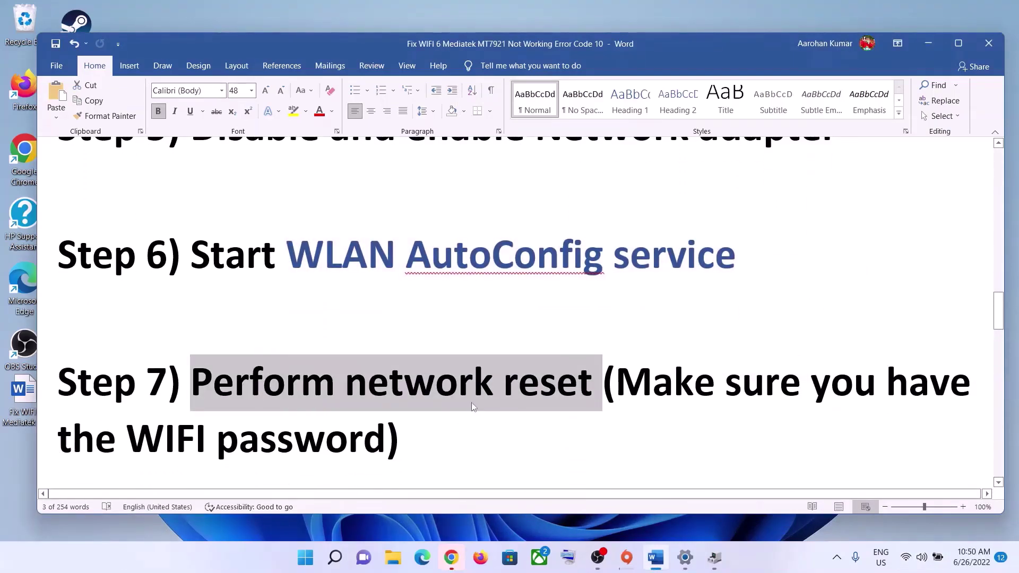
{"action": "left_click", "coordinate": [472, 435]}
{"action": "left_click_drag", "start_coordinate": [662, 377], "coordinate": [386, 430]}
{"action": "left_click_drag", "start_coordinate": [127, 439], "coordinate": [337, 441]}
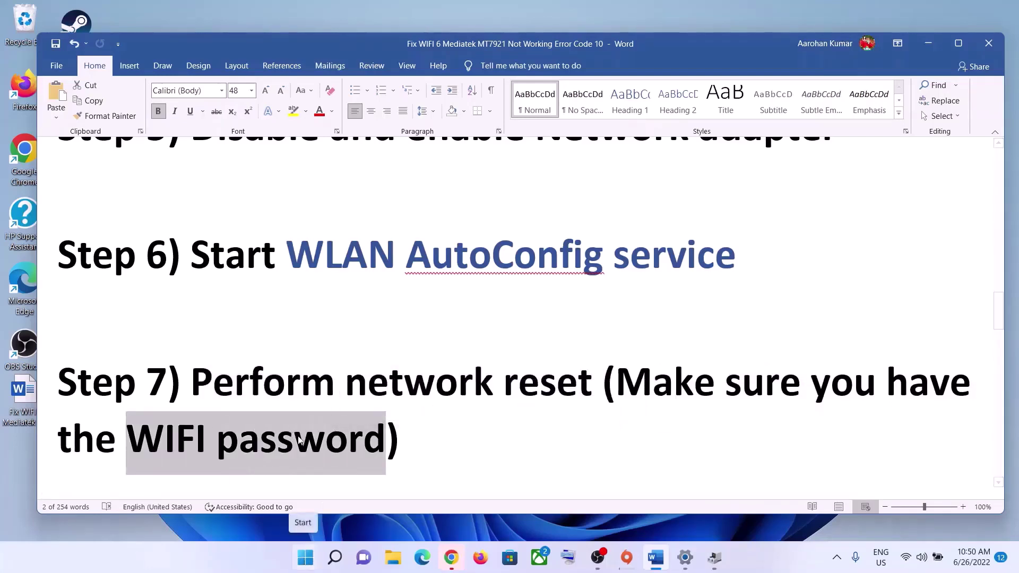
Open Network reset in the advanced network settings, start the reset, and decline it at the confirmation
{"action": "left_click", "coordinate": [305, 558]}
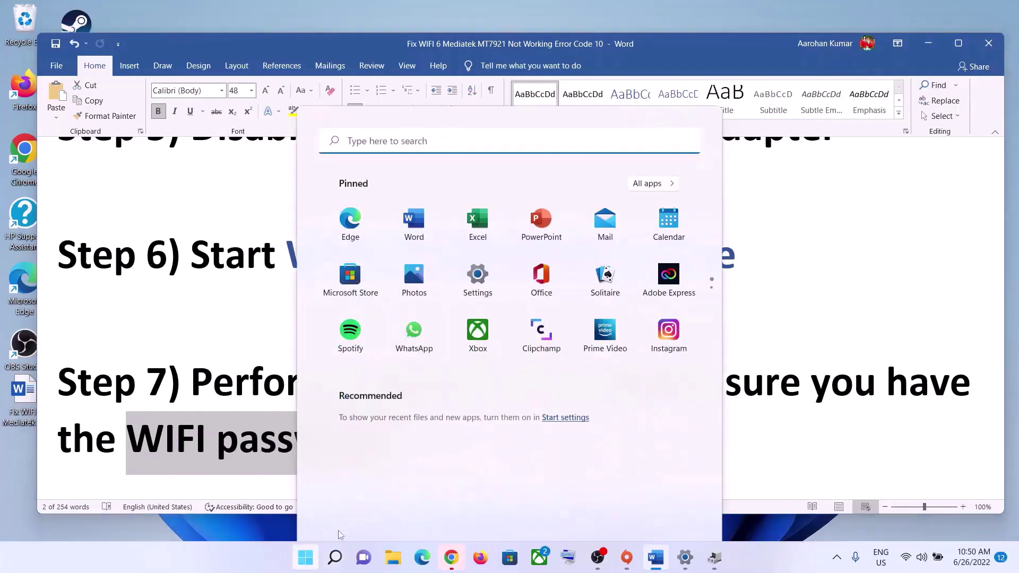
{"action": "left_click", "coordinate": [478, 274]}
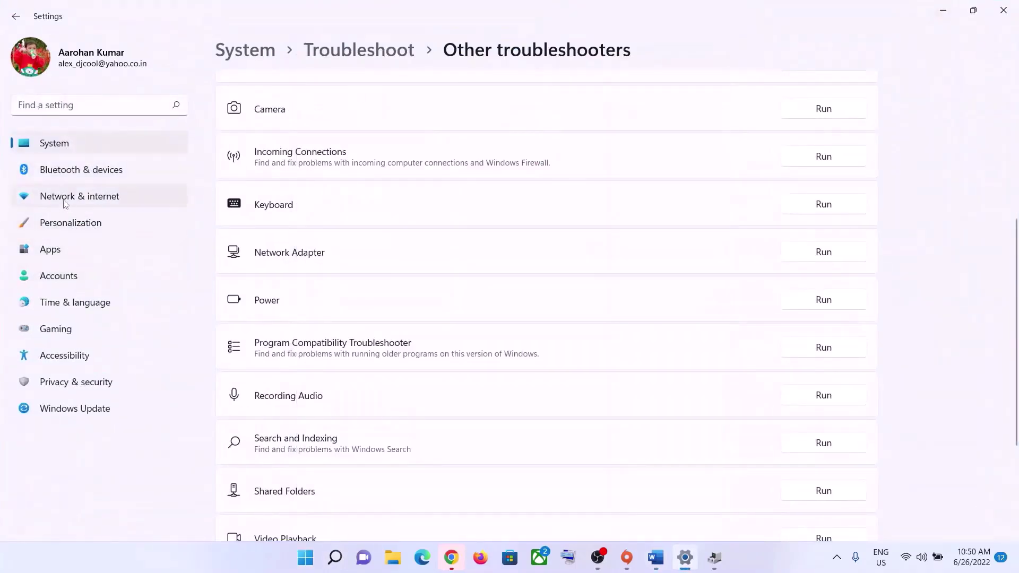
{"action": "left_click", "coordinate": [113, 205]}
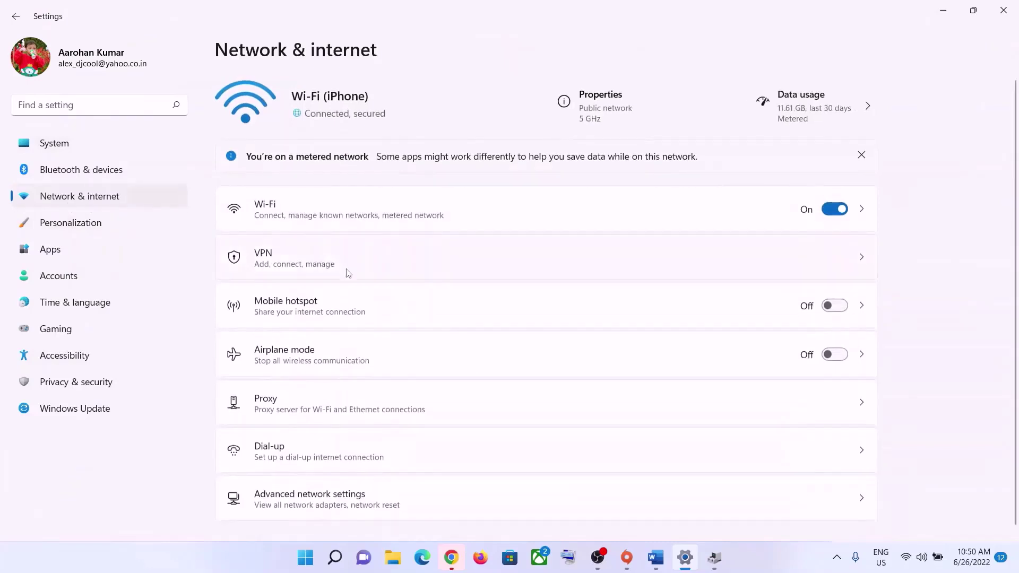
{"action": "scroll", "coordinate": [510, 377], "scroll_direction": "down", "scroll_amount": 1}
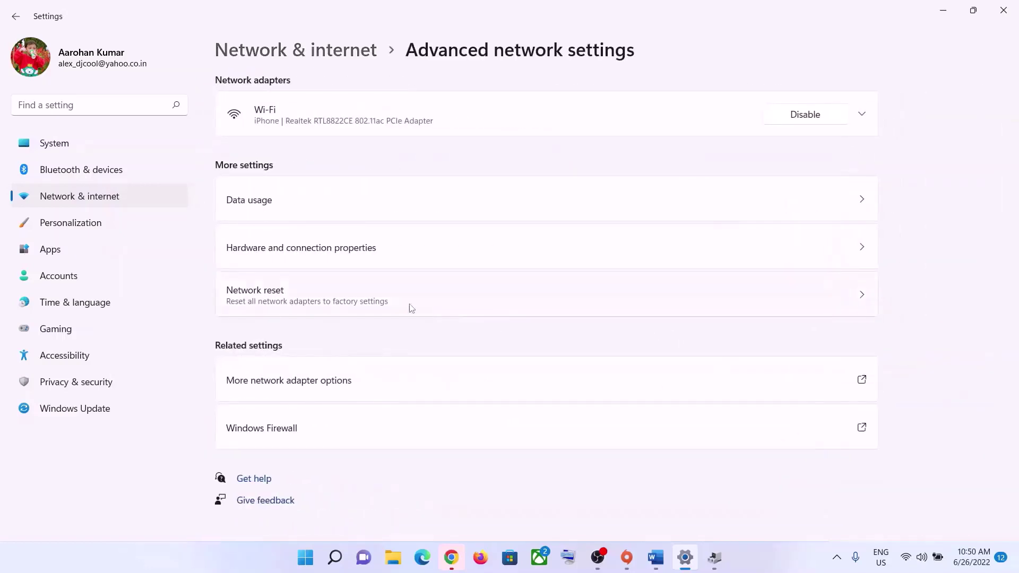
{"action": "left_click", "coordinate": [360, 298]}
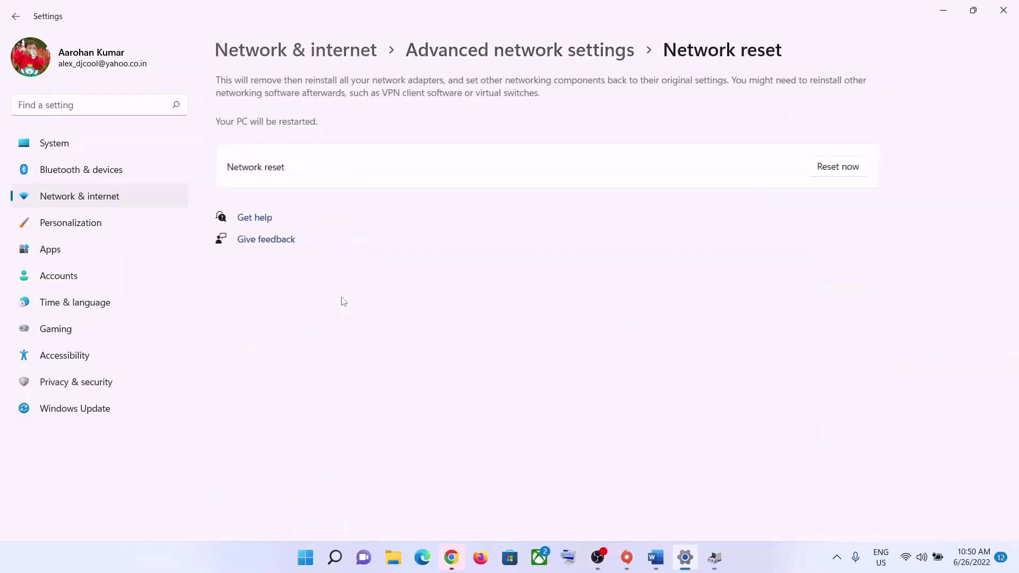
{"action": "left_click", "coordinate": [839, 169]}
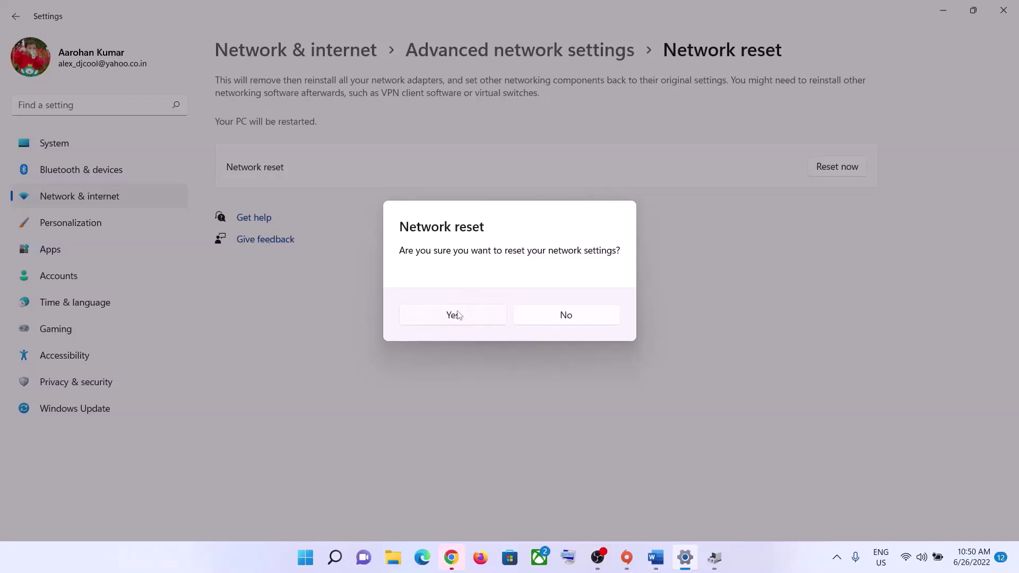
{"action": "left_click", "coordinate": [605, 321]}
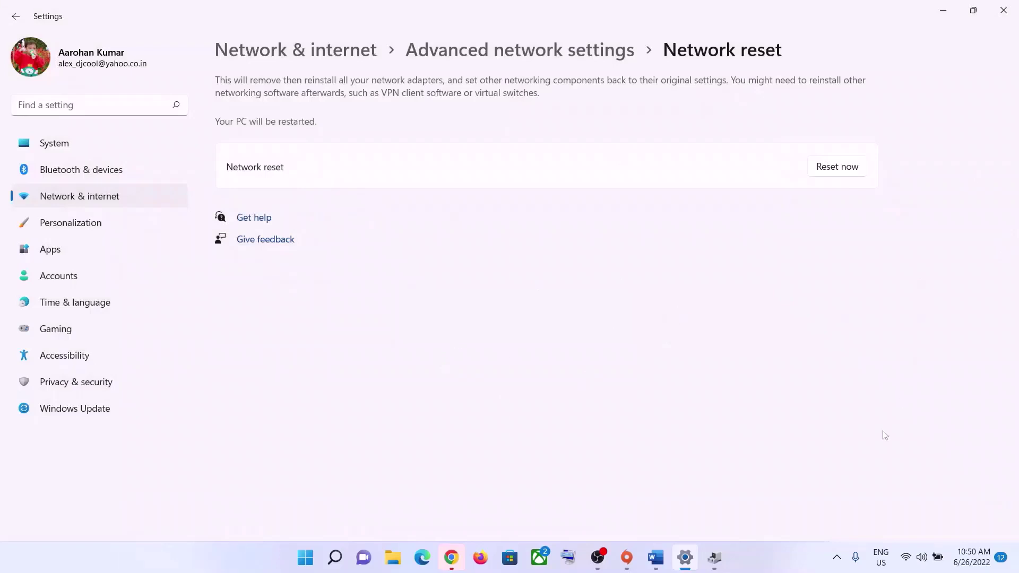
View the Wi-Fi network list where reconnecting is done, close it, and switch back to the Word document
{"action": "left_click", "coordinate": [905, 557]}
{"action": "left_click", "coordinate": [834, 303]}
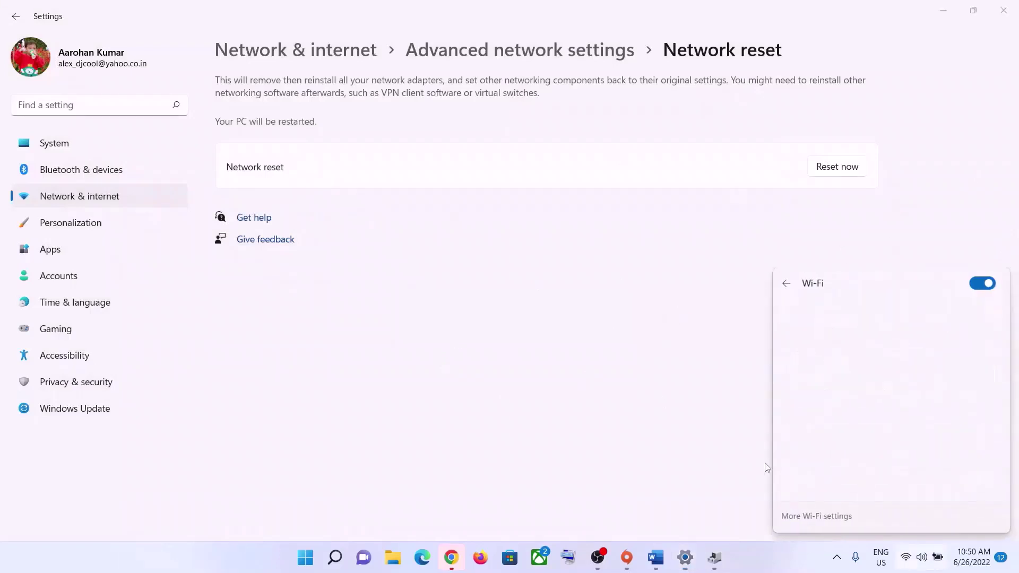
{"action": "left_click", "coordinate": [546, 449]}
{"action": "left_click", "coordinate": [658, 559]}
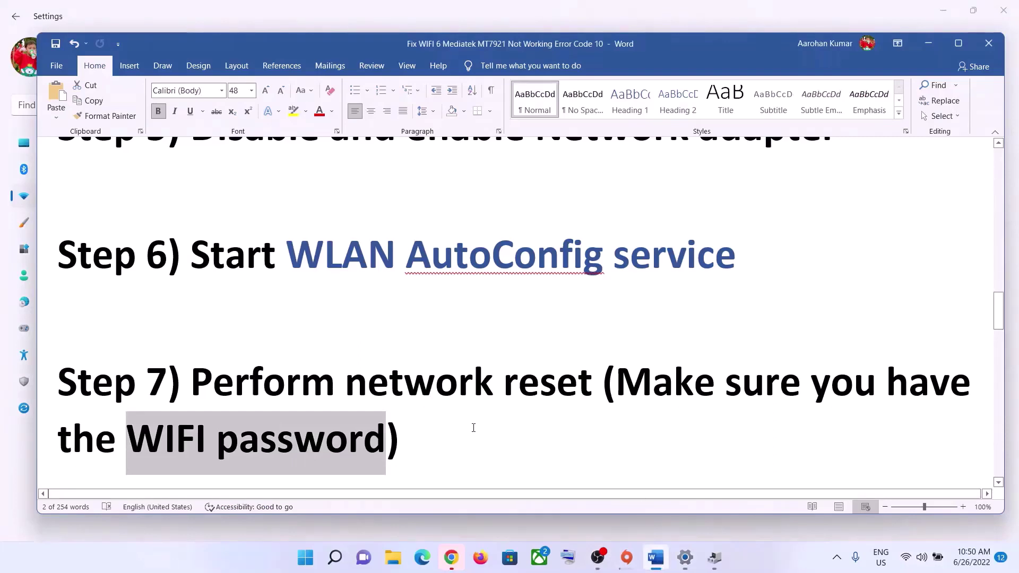
Go to Step 8 in the document and highlight "Reinstall Network driver"
{"action": "left_click", "coordinate": [473, 427]}
{"action": "scroll", "coordinate": [539, 386], "scroll_direction": "down", "scroll_amount": 3}
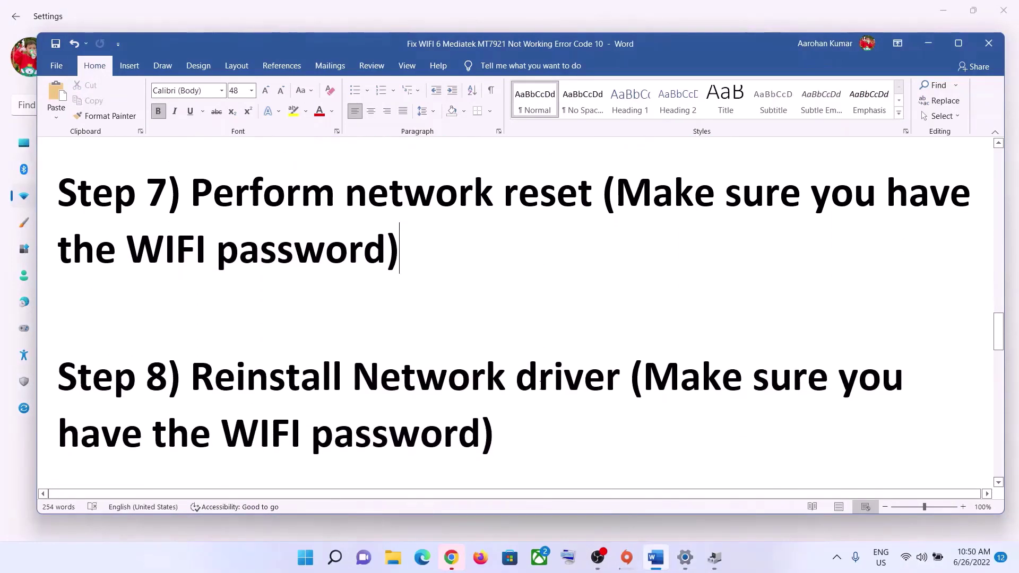
{"action": "scroll", "coordinate": [540, 385], "scroll_direction": "down", "scroll_amount": 2}
{"action": "scroll", "coordinate": [214, 353], "scroll_direction": "up", "scroll_amount": 1}
{"action": "left_click_drag", "start_coordinate": [191, 344], "coordinate": [630, 345]}
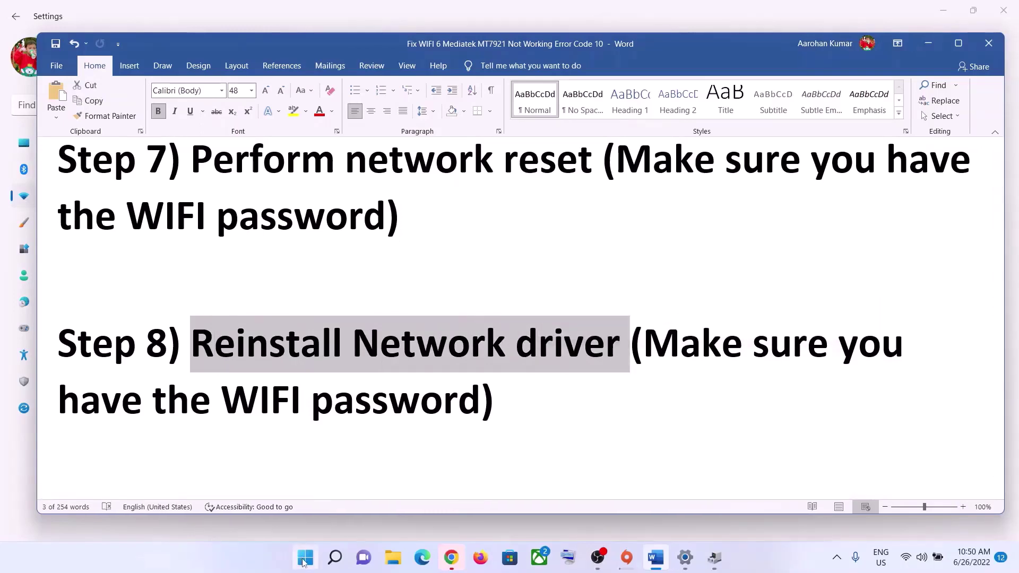
Open Device Manager over the document and expand the Network adapters category
{"action": "right_click", "coordinate": [304, 560]}
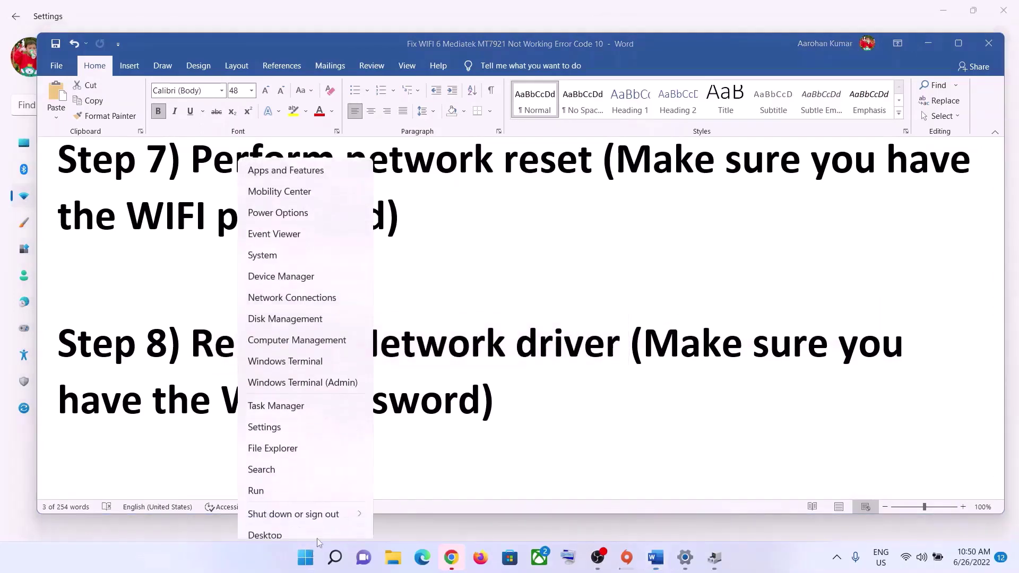
{"action": "left_click", "coordinate": [282, 268]}
{"action": "left_click_drag", "start_coordinate": [352, 52], "coordinate": [688, 135]}
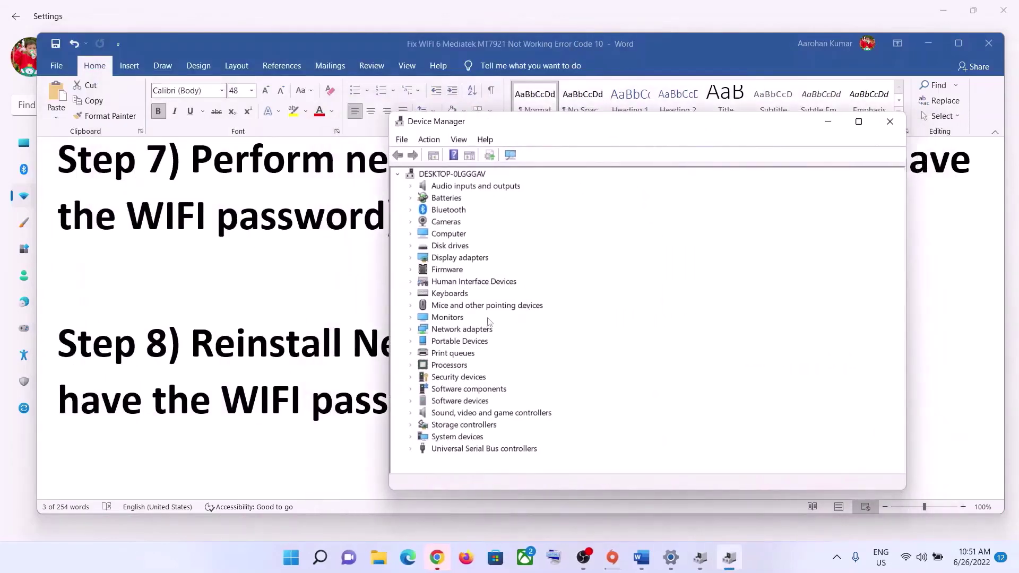
{"action": "left_click", "coordinate": [410, 329]}
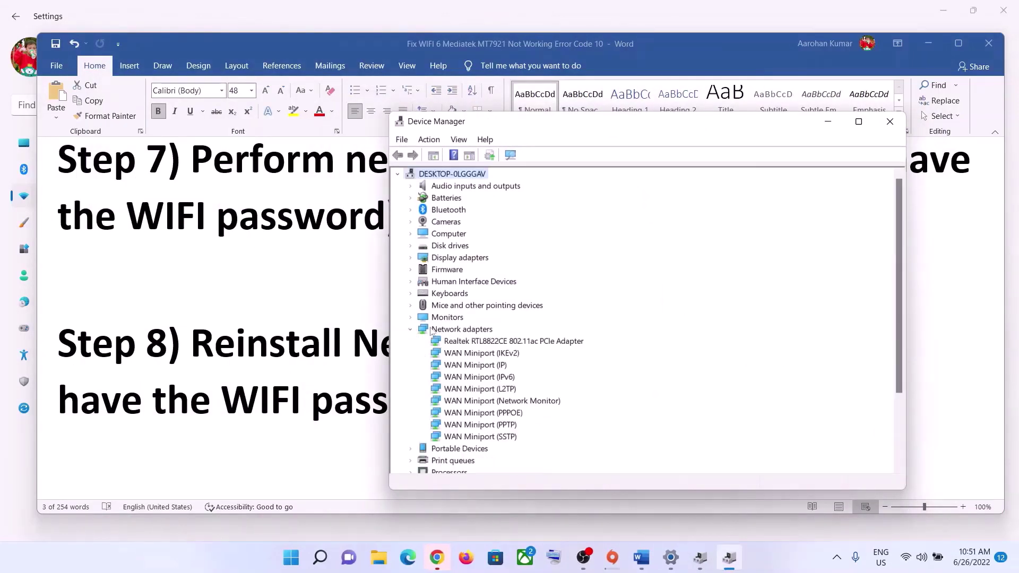
{"action": "left_click_drag", "start_coordinate": [569, 128], "coordinate": [591, 102]}
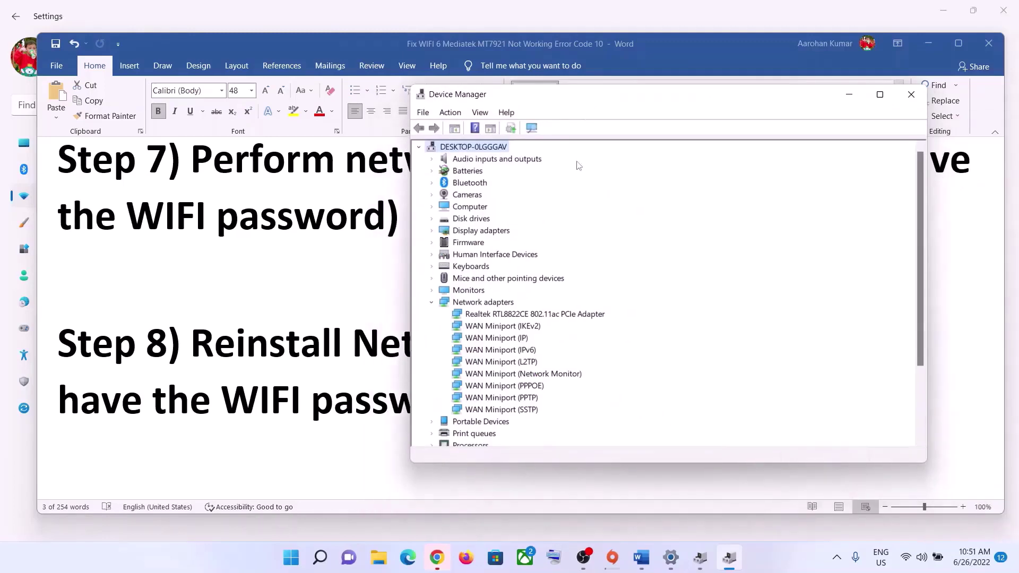
Bring up the uninstall dialog for the Realtek RTL8822CE 802.11ac PCIe Adapter, and dismiss it without uninstalling
{"action": "left_click", "coordinate": [557, 318]}
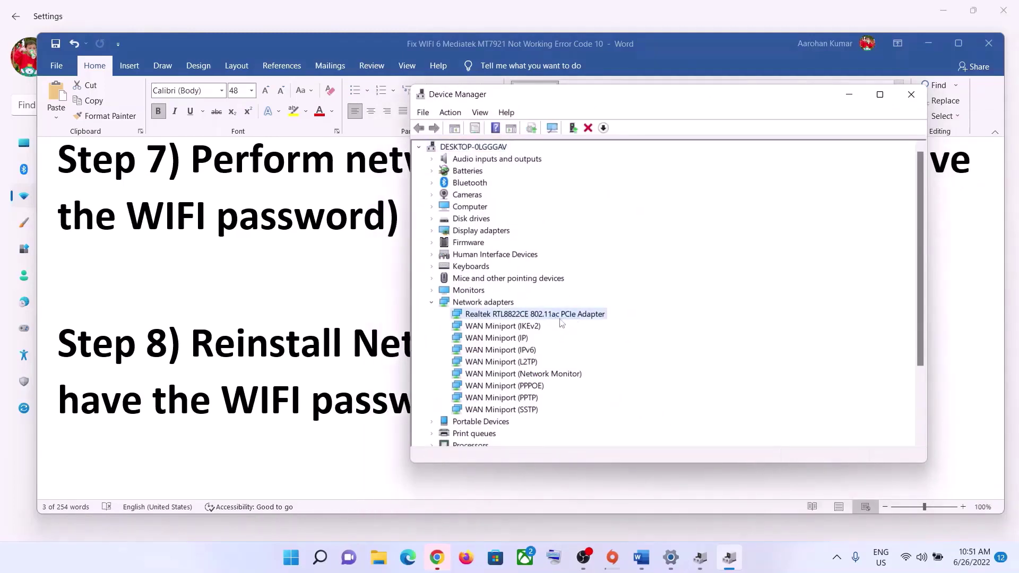
{"action": "right_click", "coordinate": [558, 319]}
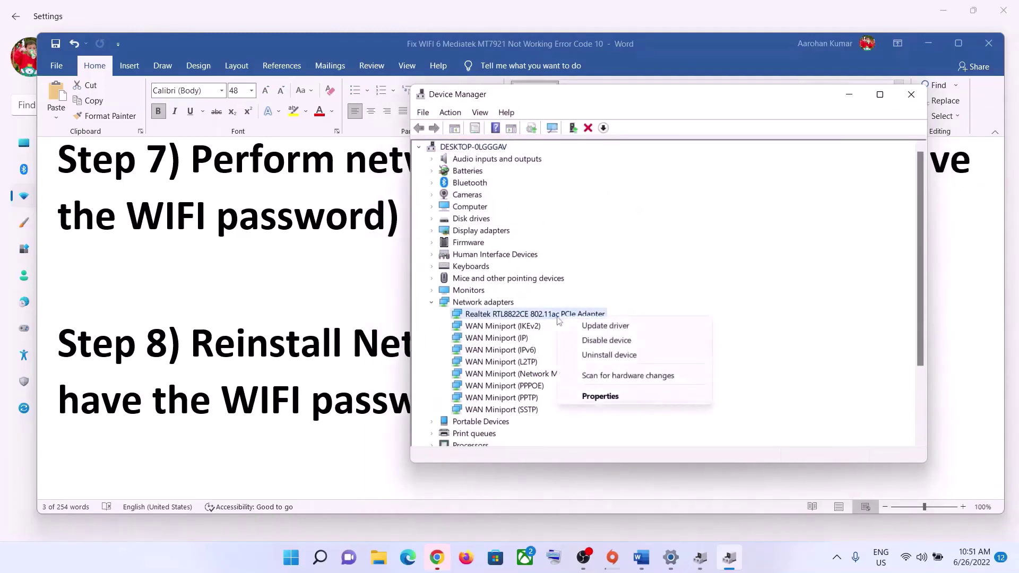
{"action": "left_click", "coordinate": [617, 355]}
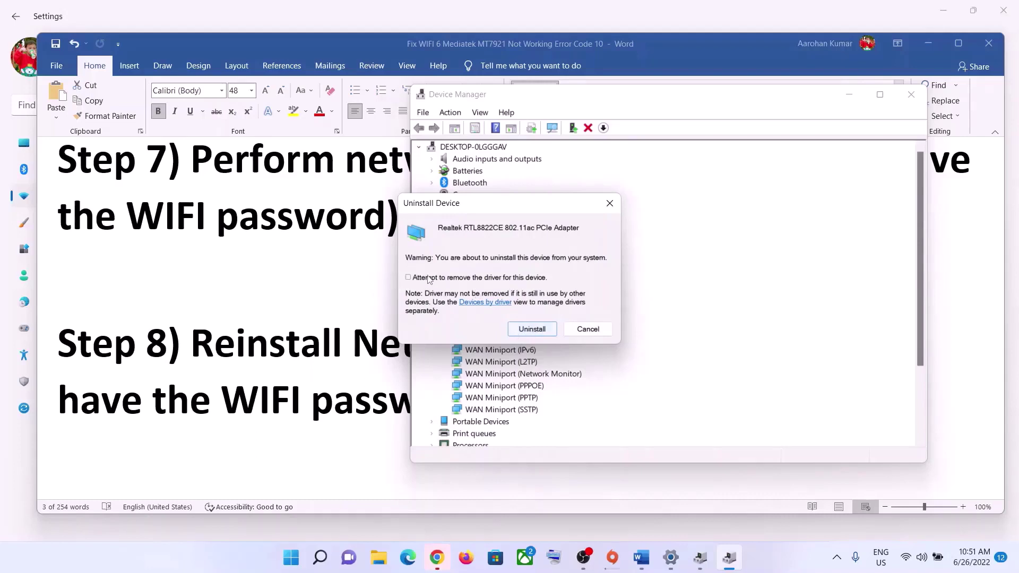
{"action": "left_click", "coordinate": [609, 203]}
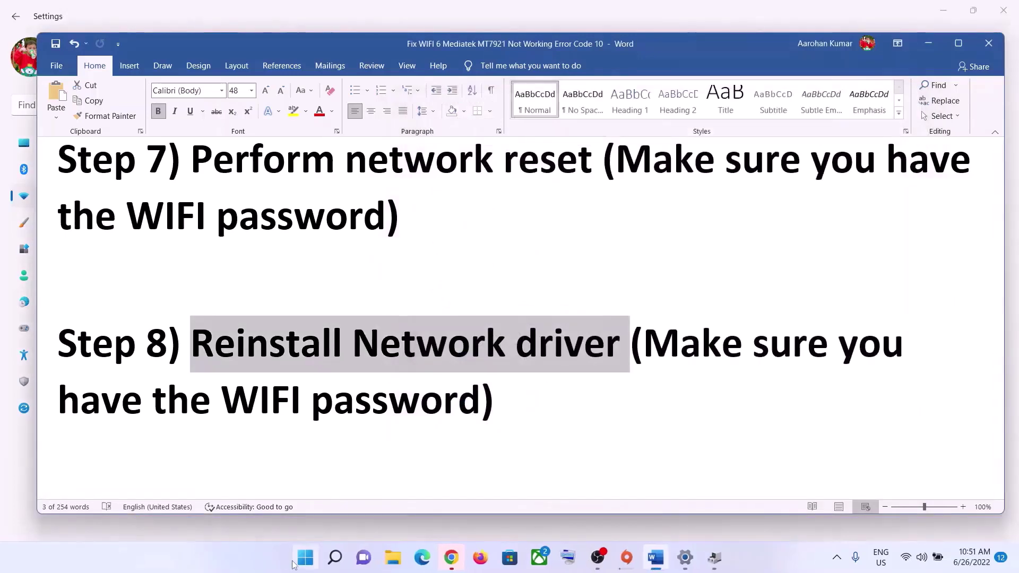
View the power options containing Restart in the Start menu, and close them without restarting
{"action": "key", "text": "super"}
{"action": "left_click", "coordinate": [675, 511]}
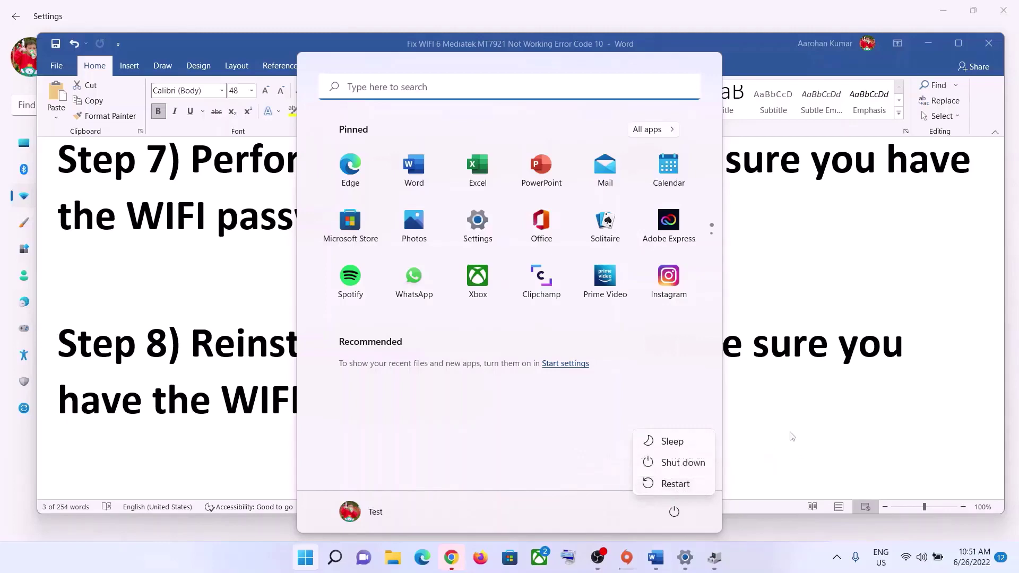
{"action": "key", "text": "Escape"}
{"action": "key", "text": "Escape"}
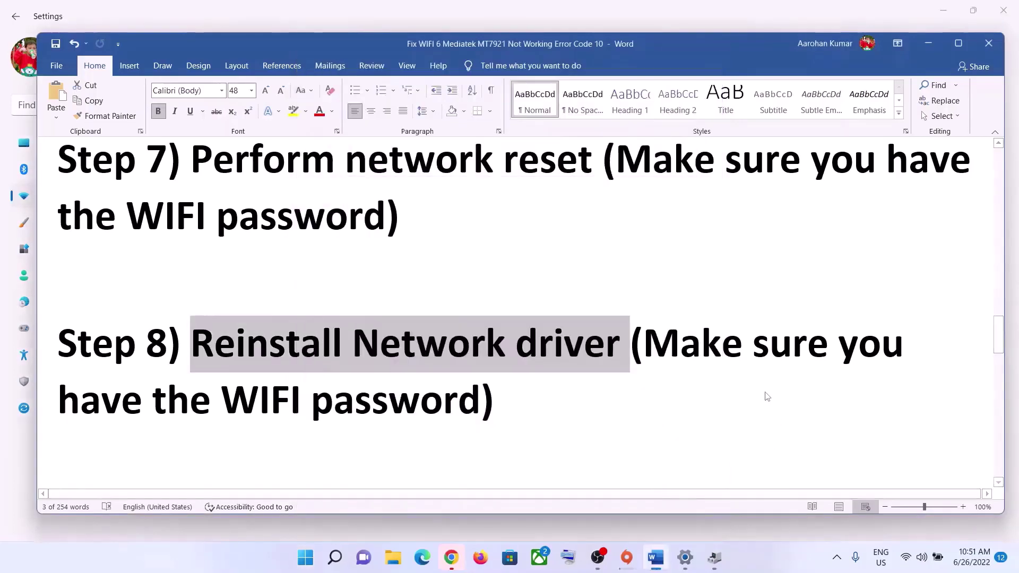
Highlight only the words "Network driver" in the Step 8 line
{"action": "left_click", "coordinate": [293, 354]}
{"action": "key", "text": "ctrl+Right"}
{"action": "key", "text": "ctrl+shift+Right"}
{"action": "key", "text": "ctrl+shift+Right"}
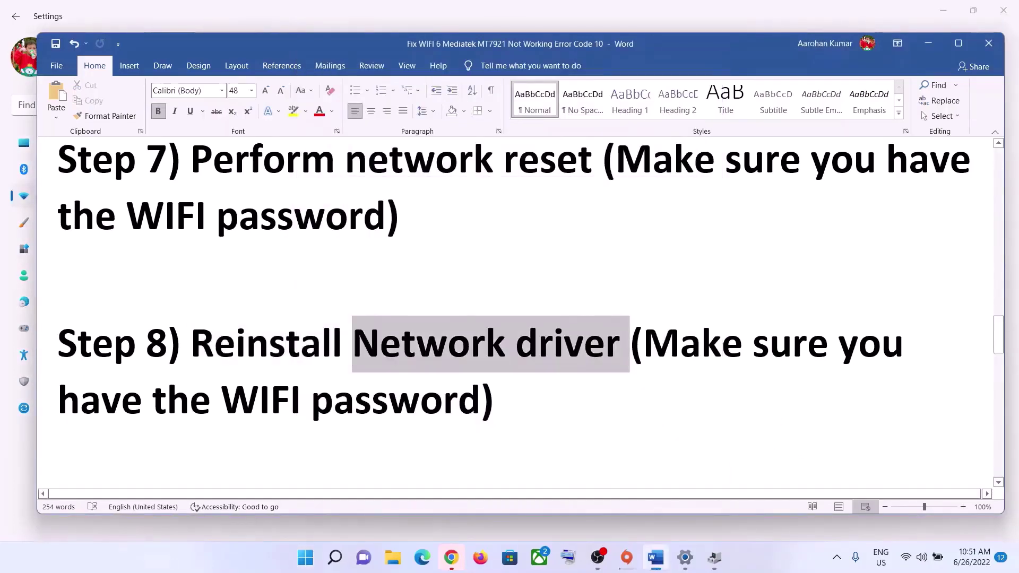
Display the list of available Wi-Fi networks in quick settings
{"action": "left_click", "coordinate": [312, 399]}
{"action": "key", "text": "super+a"}
{"action": "left_click", "coordinate": [845, 309]}
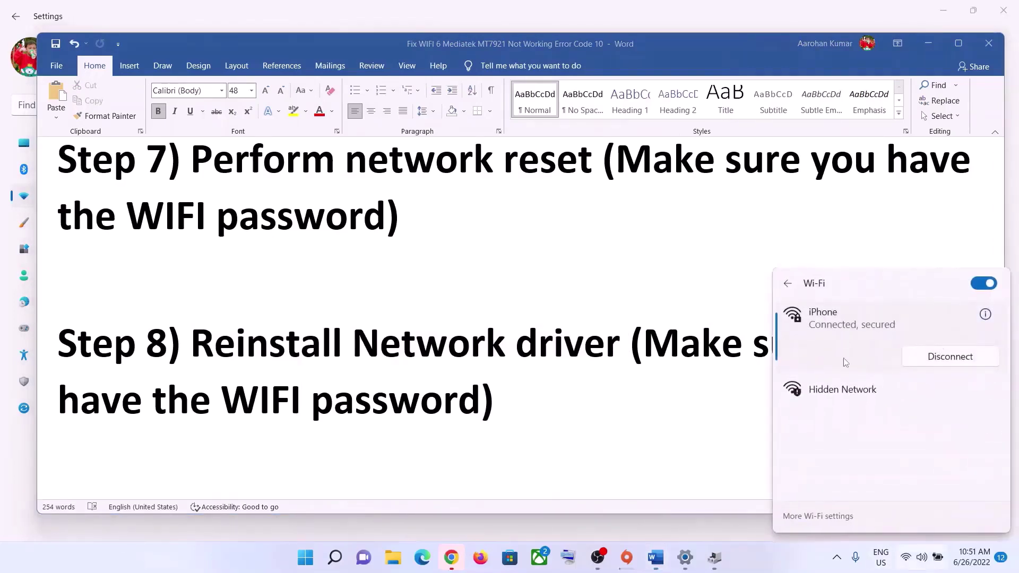
Return to the document and highlight the Step 8 instruction together with its WIFI password note
{"action": "left_click", "coordinate": [551, 407]}
{"action": "left_click_drag", "start_coordinate": [204, 405], "coordinate": [443, 405]}
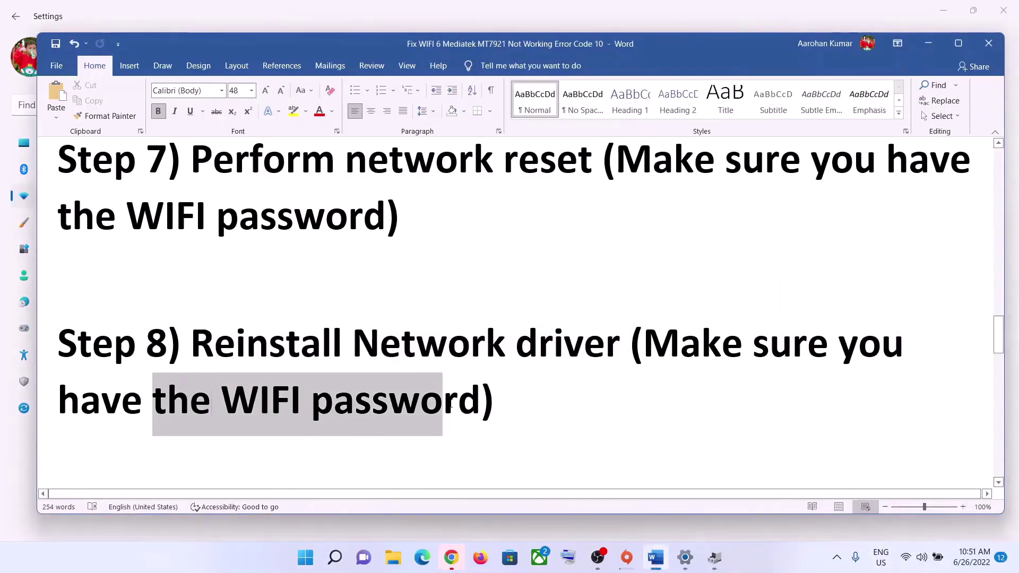
{"action": "left_click_drag", "start_coordinate": [193, 344], "coordinate": [474, 391]}
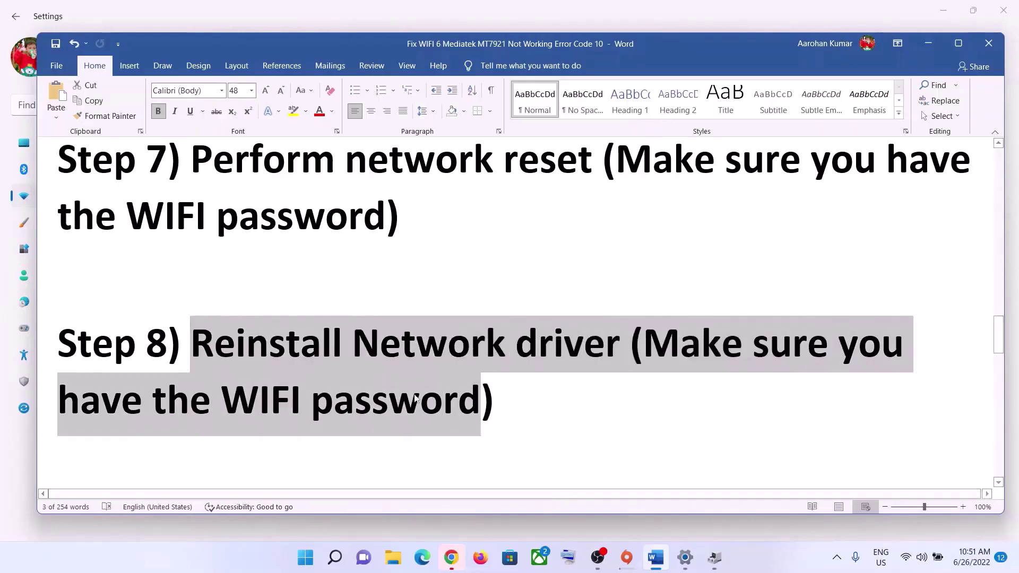
Go to Step 9 and highlight "Wireless Adapter Settings to Maximum Performance"
{"action": "scroll", "coordinate": [472, 384], "scroll_direction": "down", "scroll_amount": 3}
{"action": "scroll", "coordinate": [473, 380], "scroll_direction": "down", "scroll_amount": 2}
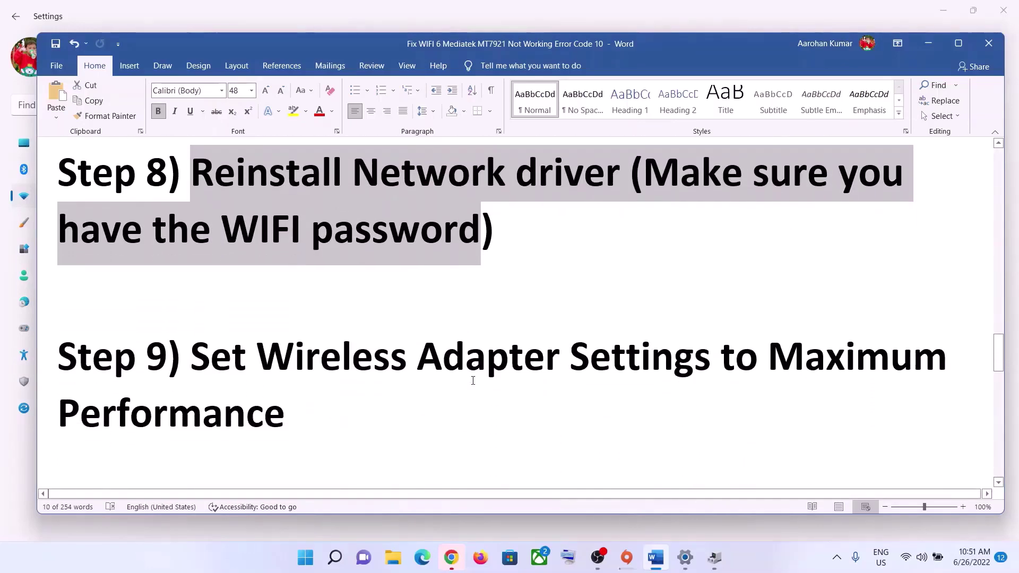
{"action": "left_click_drag", "start_coordinate": [257, 337], "coordinate": [285, 395]}
Open Control Panel's Power Options and bring up the advanced power settings of the Balanced plan
{"action": "left_click", "coordinate": [296, 562]}
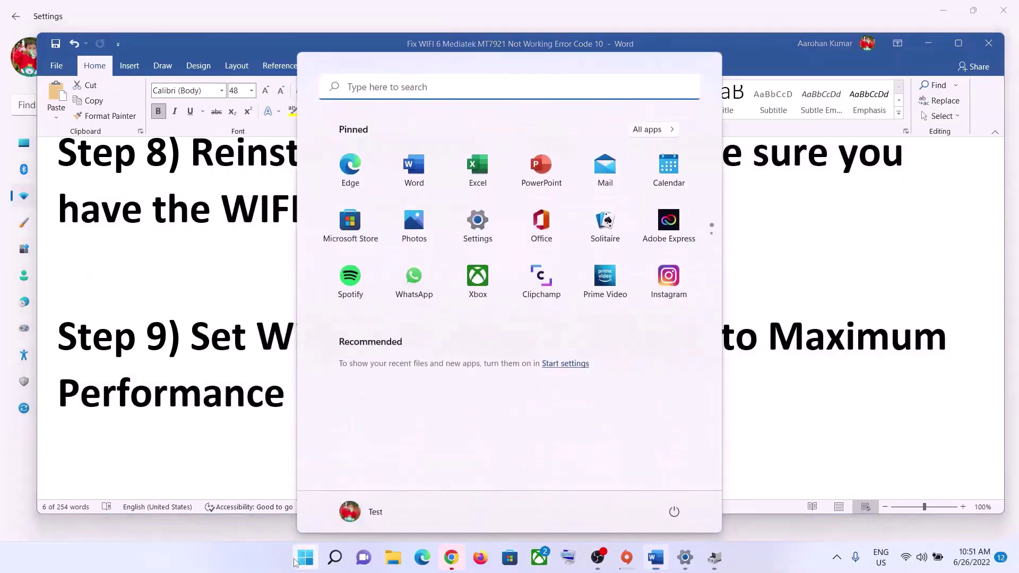
{"action": "type", "text": "control"}
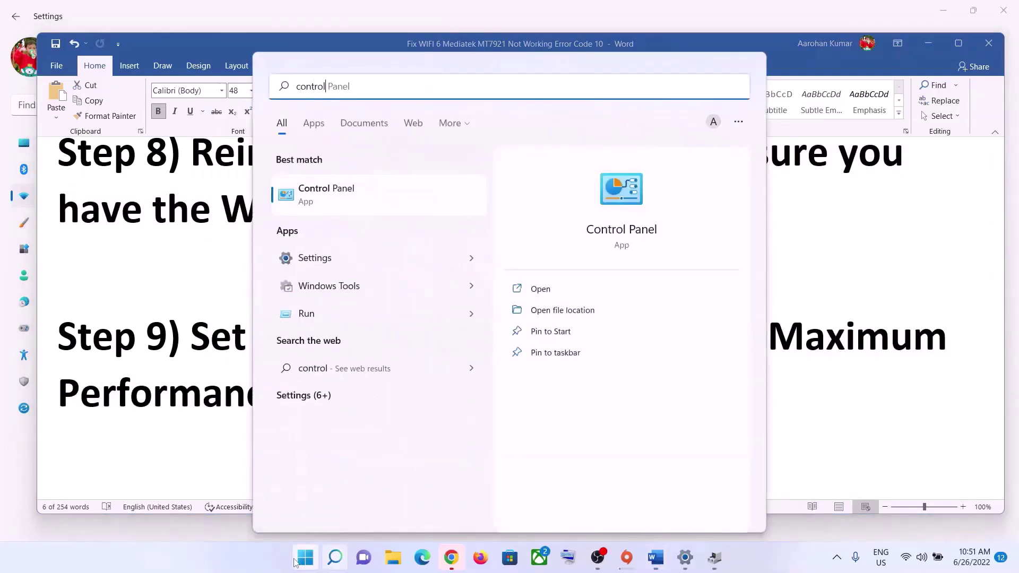
{"action": "left_click", "coordinate": [345, 206]}
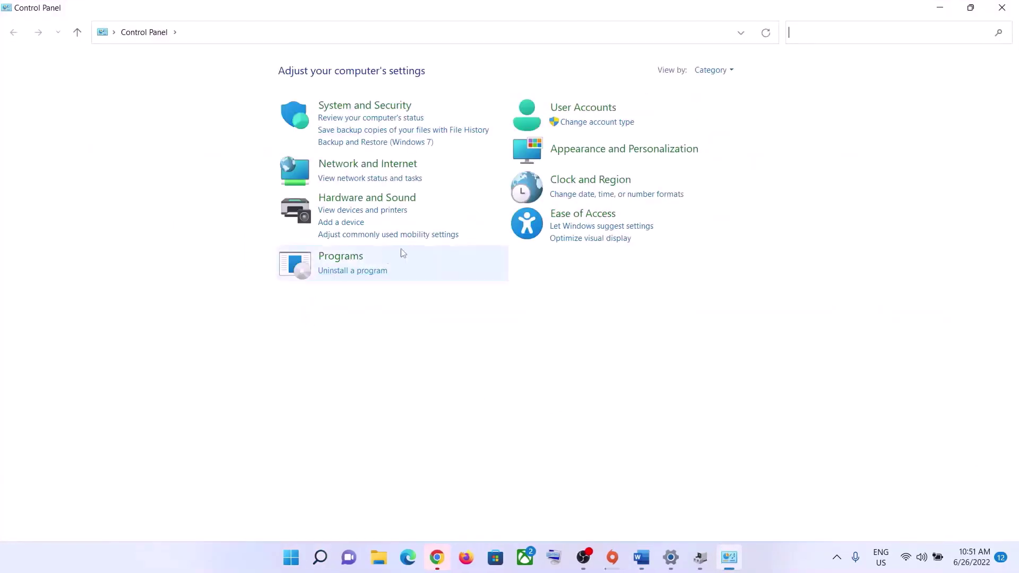
{"action": "left_click", "coordinate": [358, 106]}
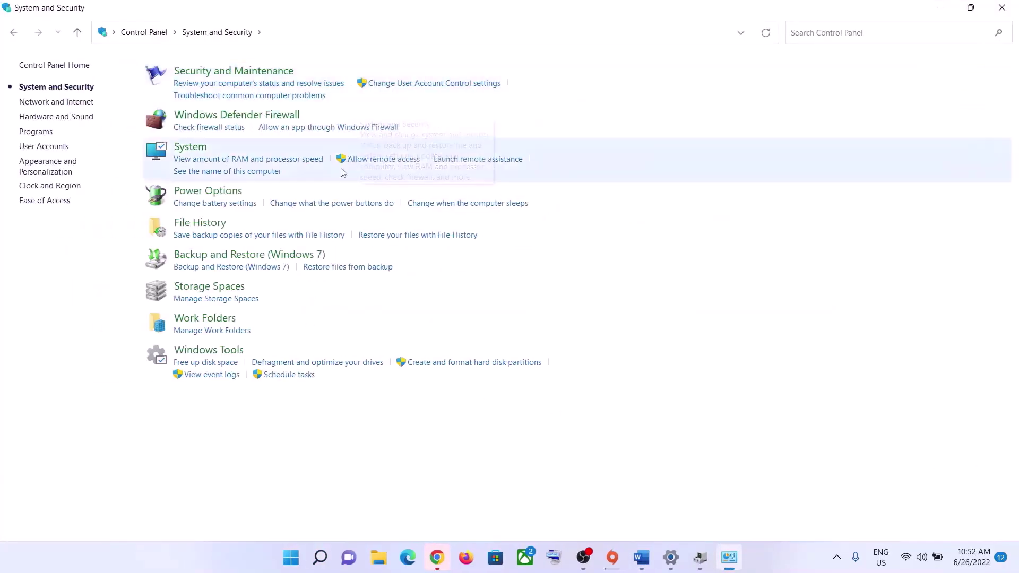
{"action": "left_click", "coordinate": [247, 192]}
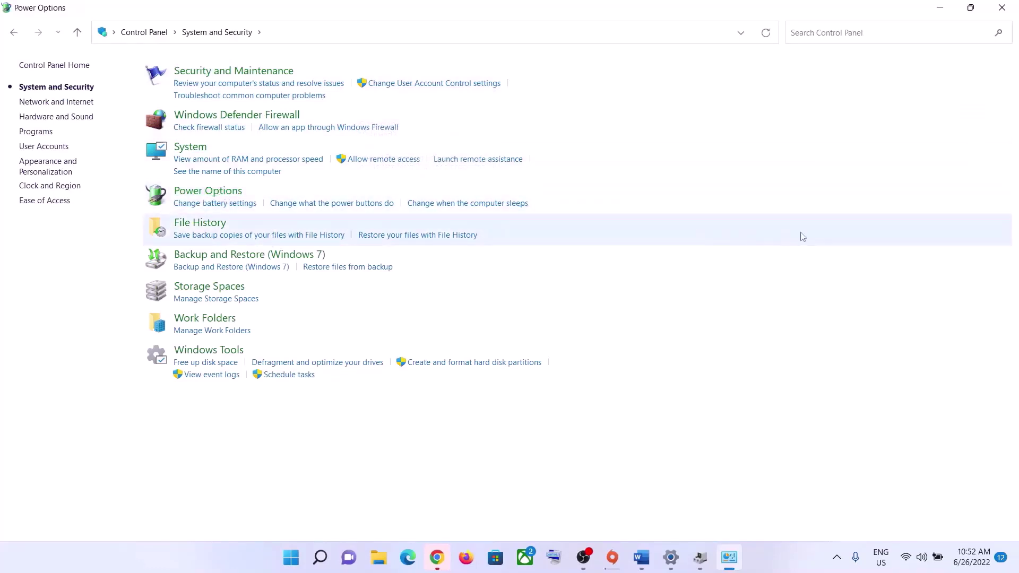
{"action": "left_click", "coordinate": [492, 139]}
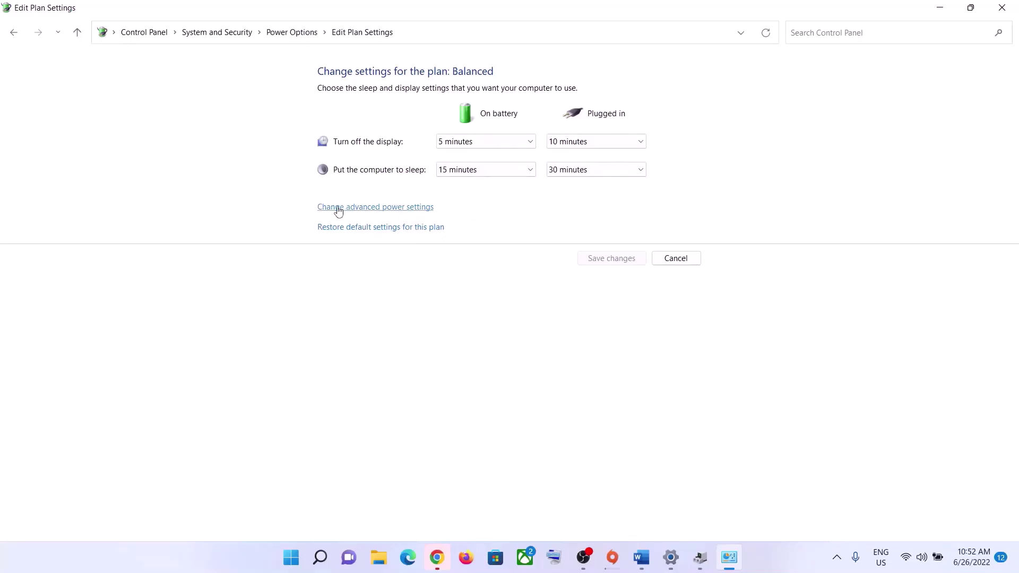
{"action": "left_click", "coordinate": [385, 210]}
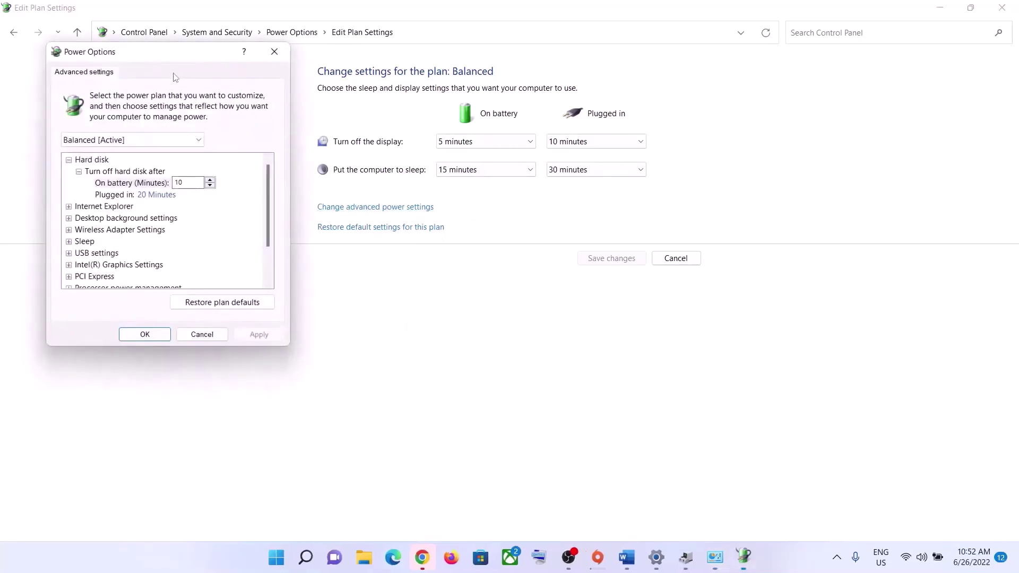
Under Wireless Adapter Settings, set the on-battery Power Saving Mode to Maximum Performance
{"action": "left_click_drag", "start_coordinate": [173, 56], "coordinate": [454, 184]}
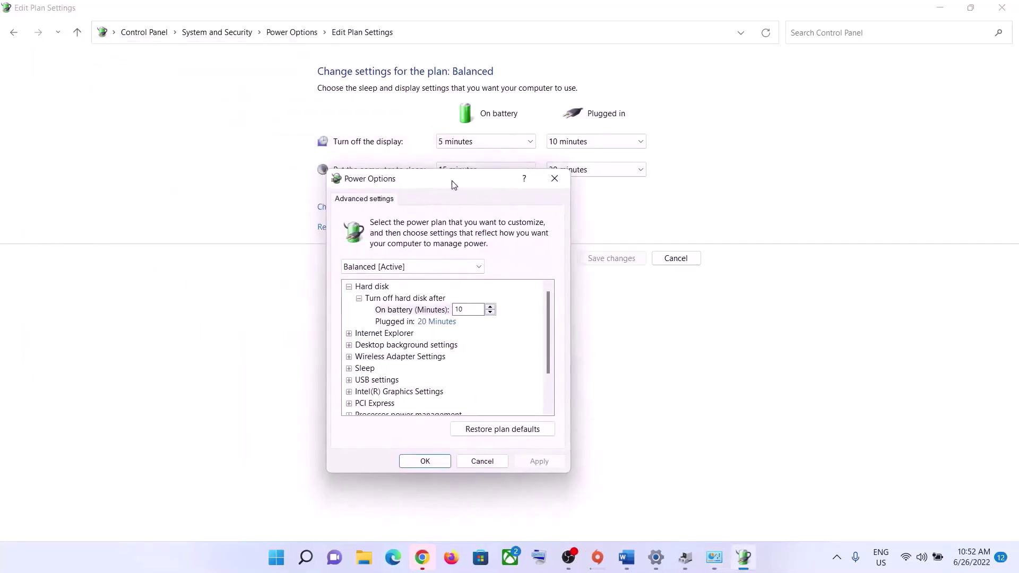
{"action": "left_click", "coordinate": [371, 357]}
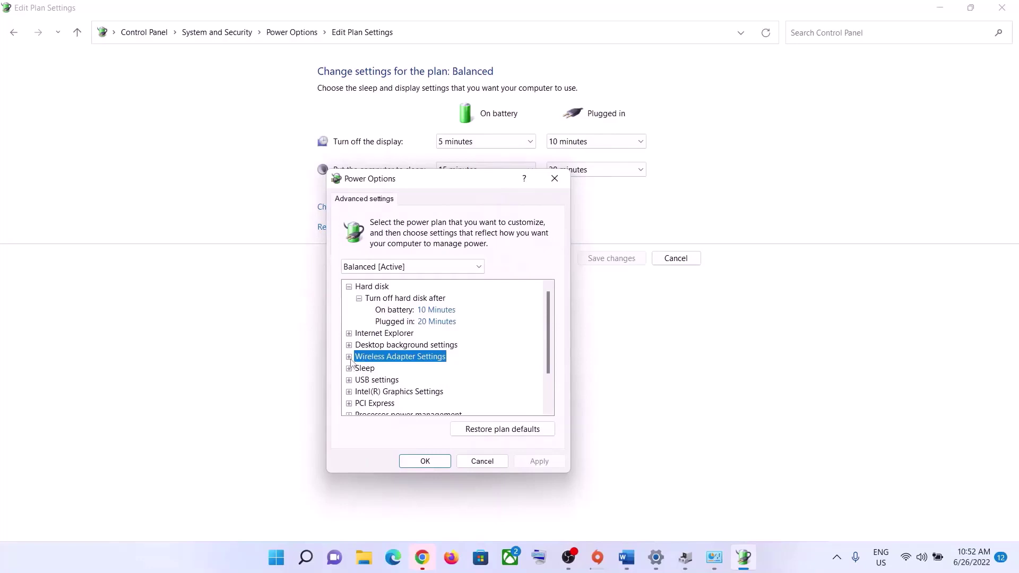
{"action": "left_click", "coordinate": [349, 357]}
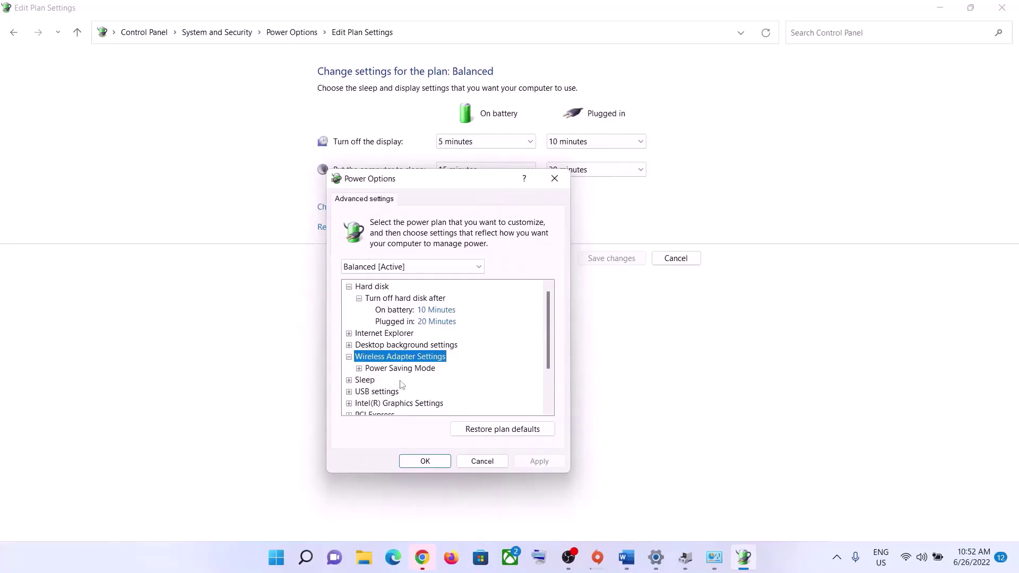
{"action": "left_click", "coordinate": [360, 369]}
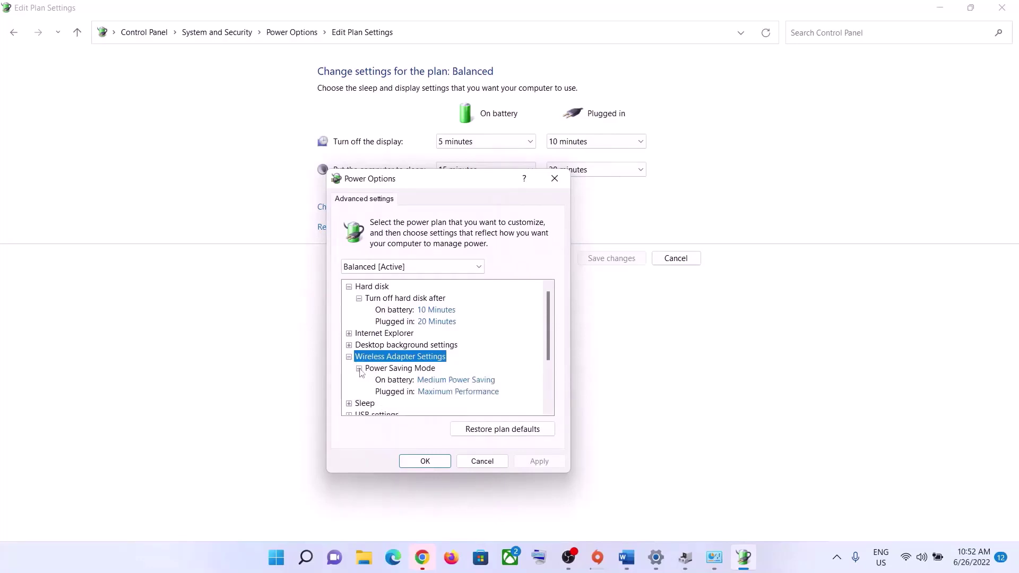
{"action": "left_click", "coordinate": [464, 381]}
{"action": "left_click", "coordinate": [462, 393]}
{"action": "left_click", "coordinate": [478, 381]}
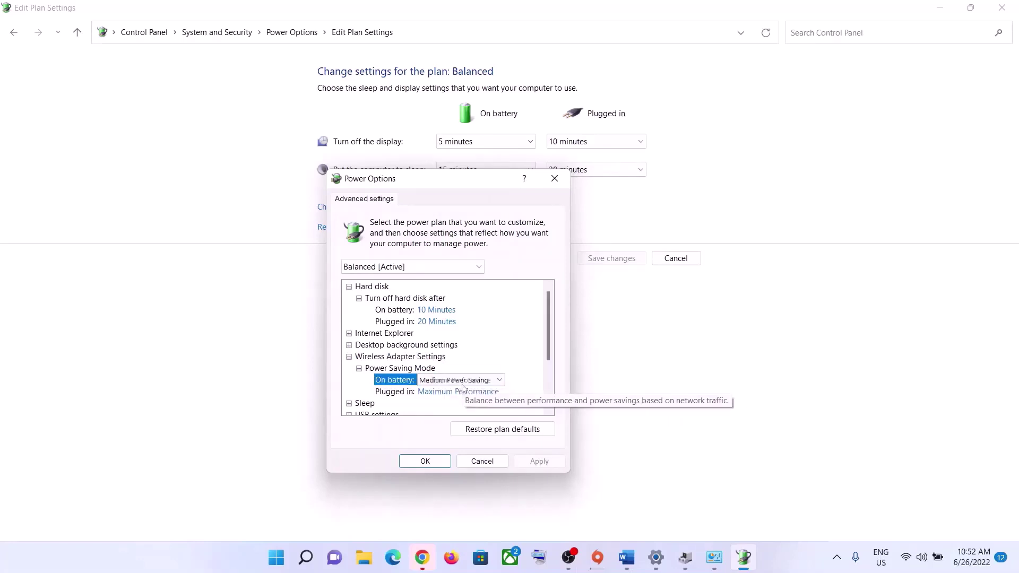
{"action": "left_click", "coordinate": [499, 381]}
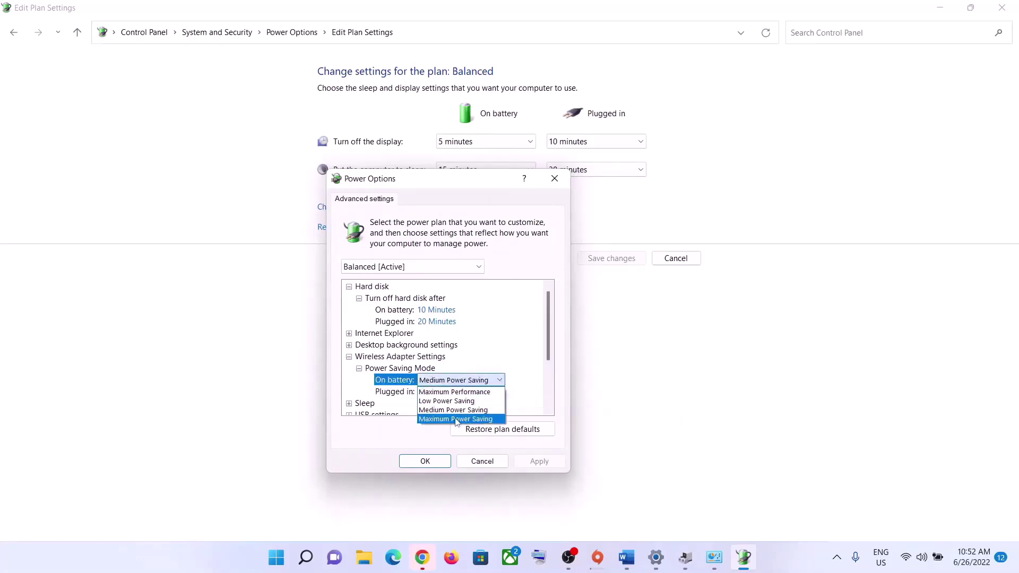
{"action": "left_click", "coordinate": [450, 393]}
Select Maximum Performance for the plugged-in Power Saving Mode, then apply the power settings and close the dialog
{"action": "left_click", "coordinate": [493, 392]}
{"action": "left_click", "coordinate": [500, 392]}
{"action": "left_click", "coordinate": [461, 404]}
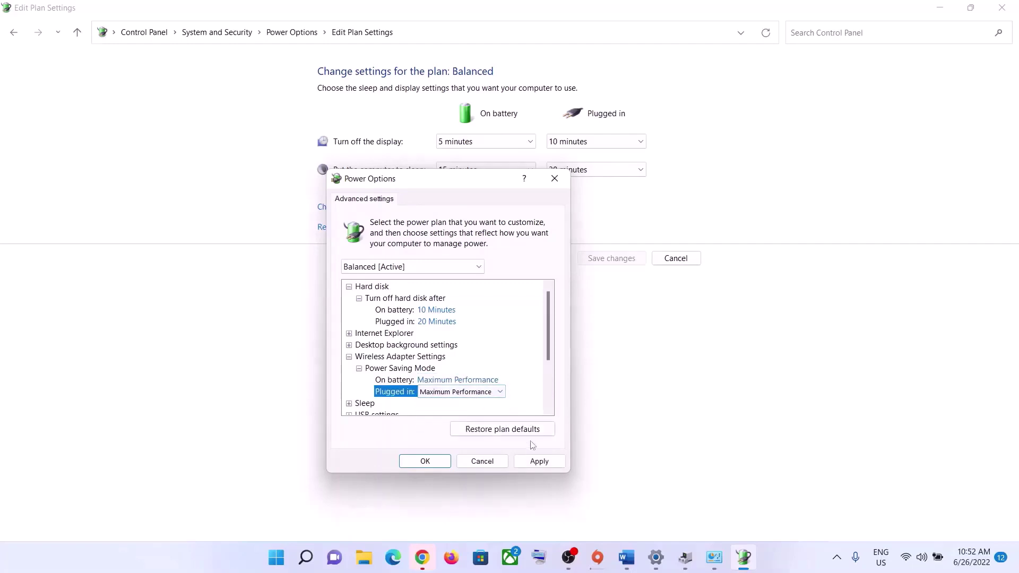
{"action": "left_click", "coordinate": [538, 461]}
{"action": "left_click", "coordinate": [426, 462]}
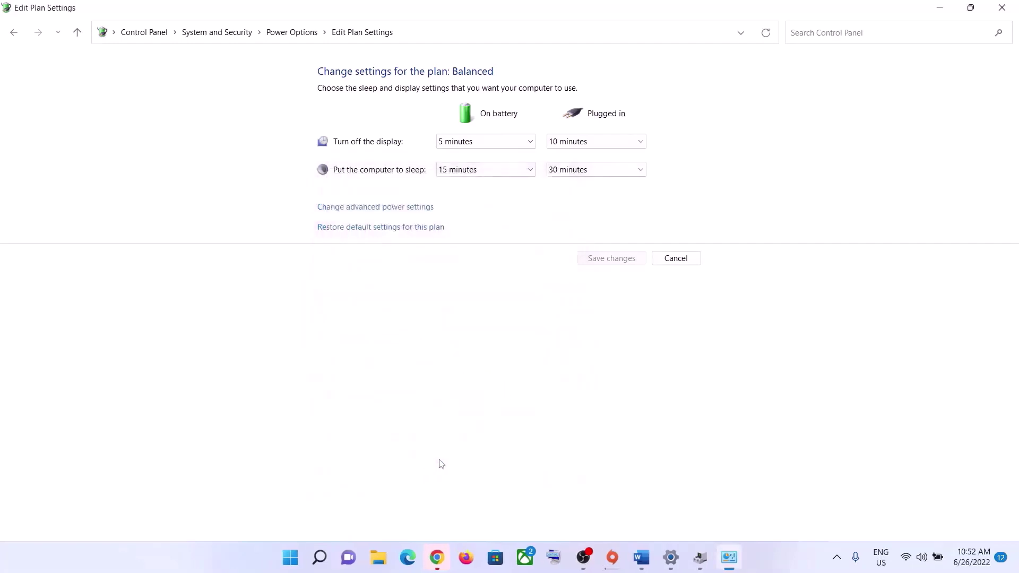
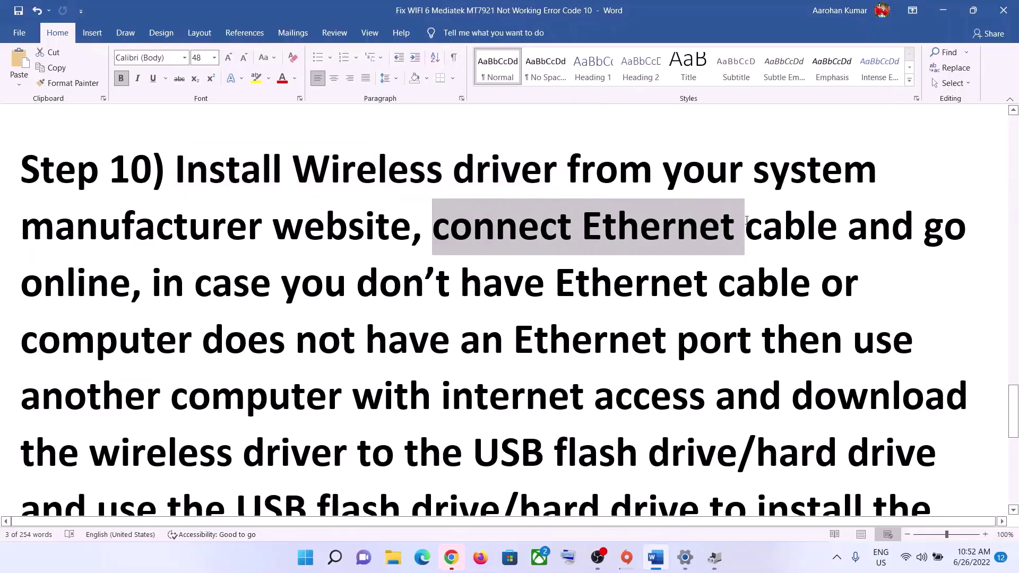
Clear the partial selection and highlight "connect Ethernet cable and go online" in Step 10 of the document
{"action": "left_click", "coordinate": [495, 229]}
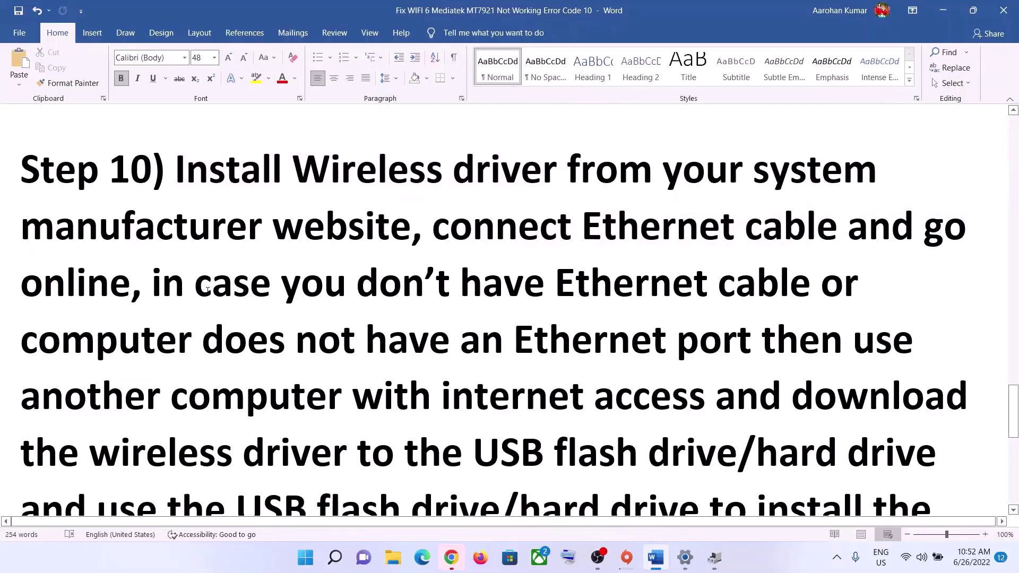
{"action": "left_click_drag", "start_coordinate": [207, 290], "coordinate": [234, 289]}
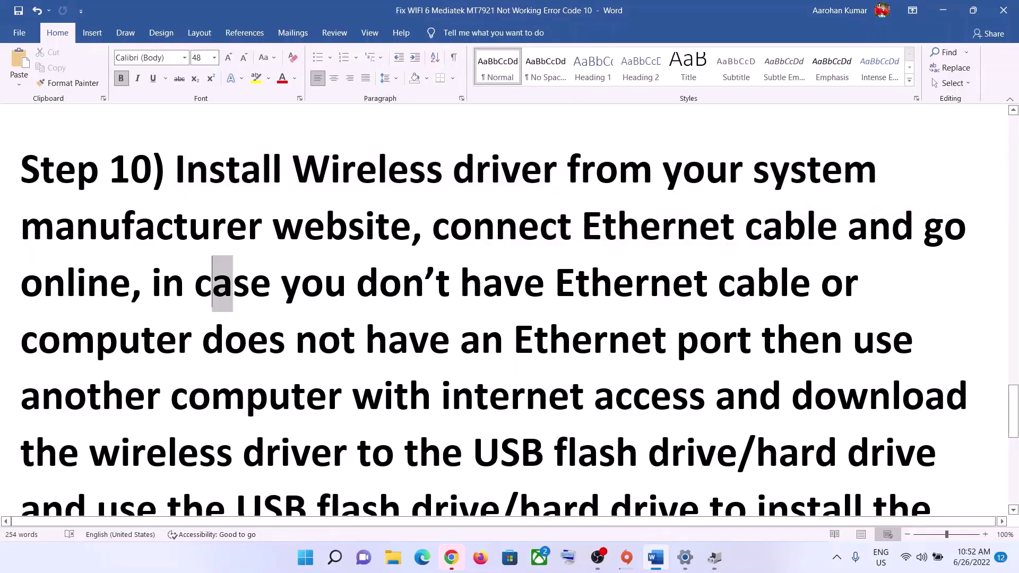
{"action": "left_click", "coordinate": [450, 342]}
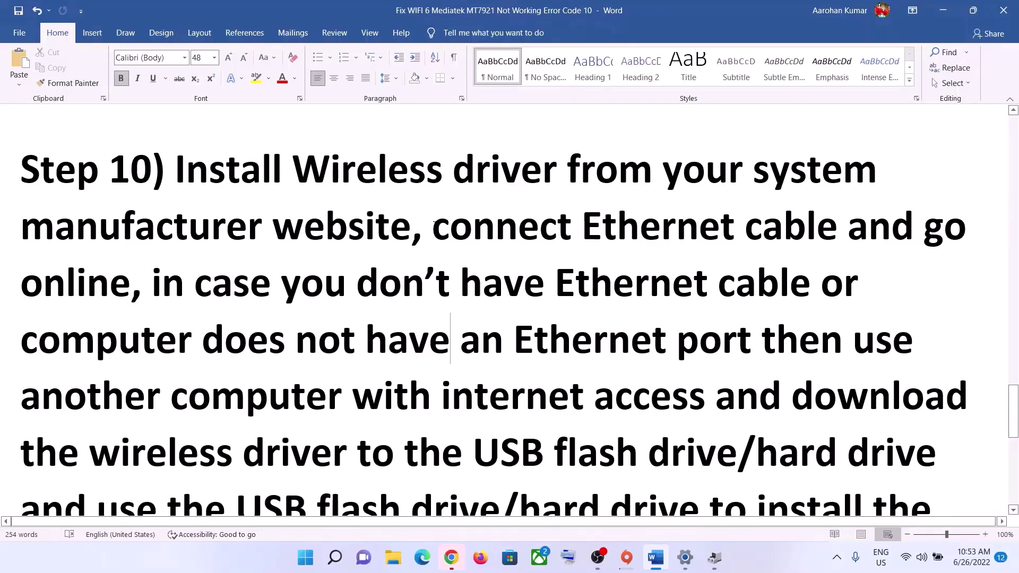
{"action": "left_click_drag", "start_coordinate": [433, 223], "coordinate": [133, 289]}
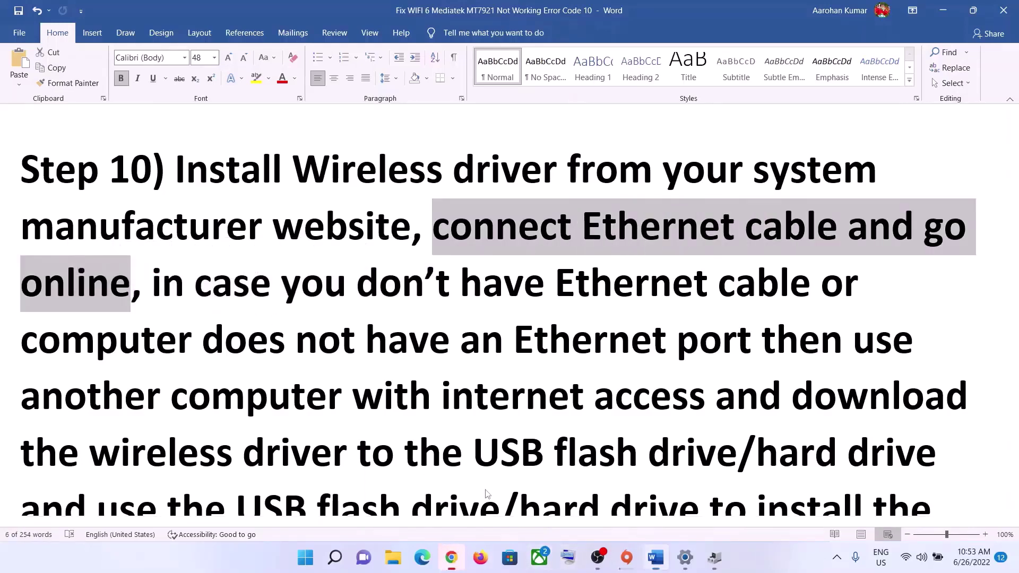
Switch to the Lenovo support page in Chrome and examine the MediaTek MT7921 Wireless Lan Driver listing, highlighting its title
{"action": "key", "text": "alt+Tab"}
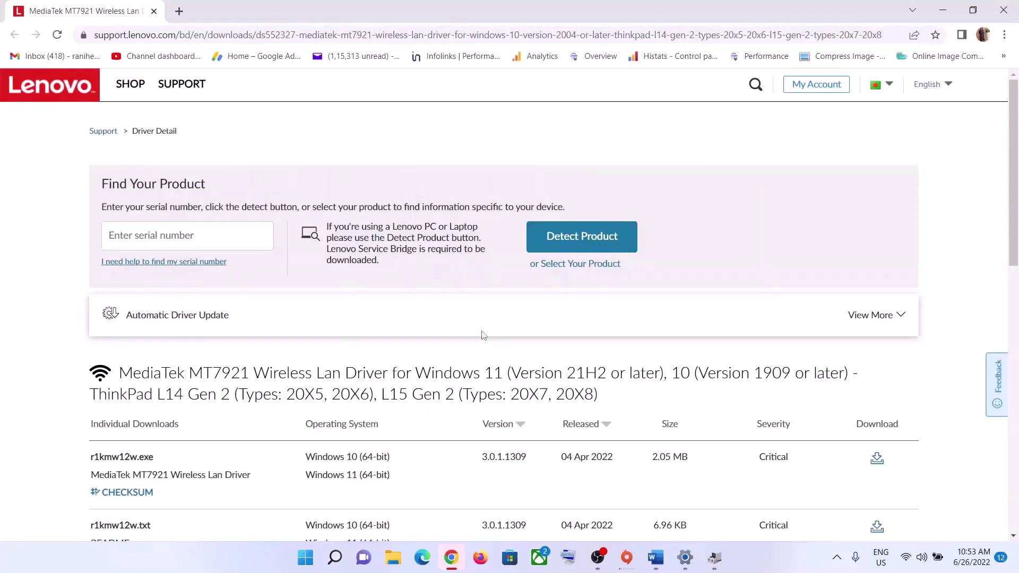
{"action": "scroll", "coordinate": [483, 335], "scroll_direction": "down", "scroll_amount": 1}
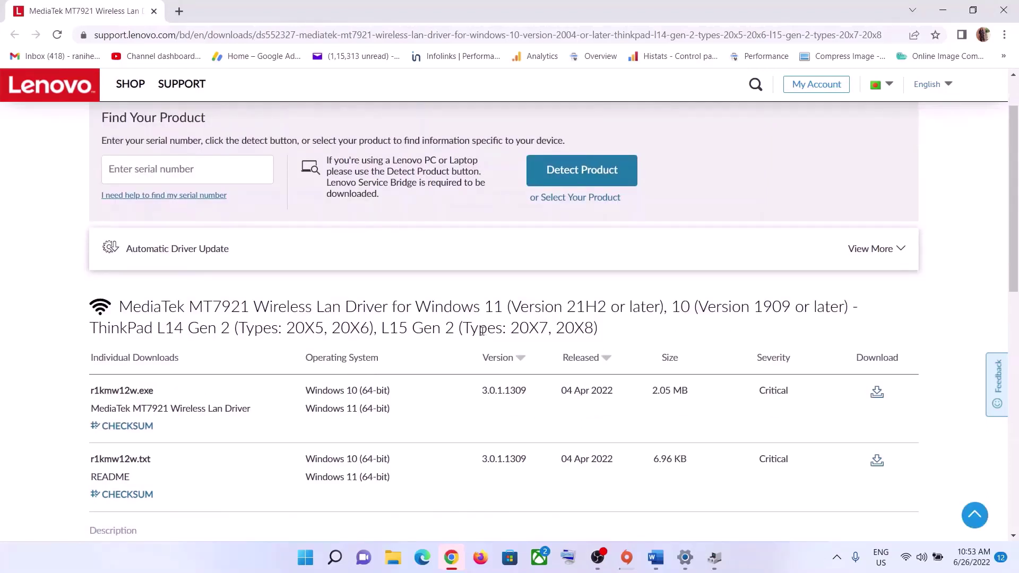
{"action": "scroll", "coordinate": [481, 331], "scroll_direction": "down", "scroll_amount": 2}
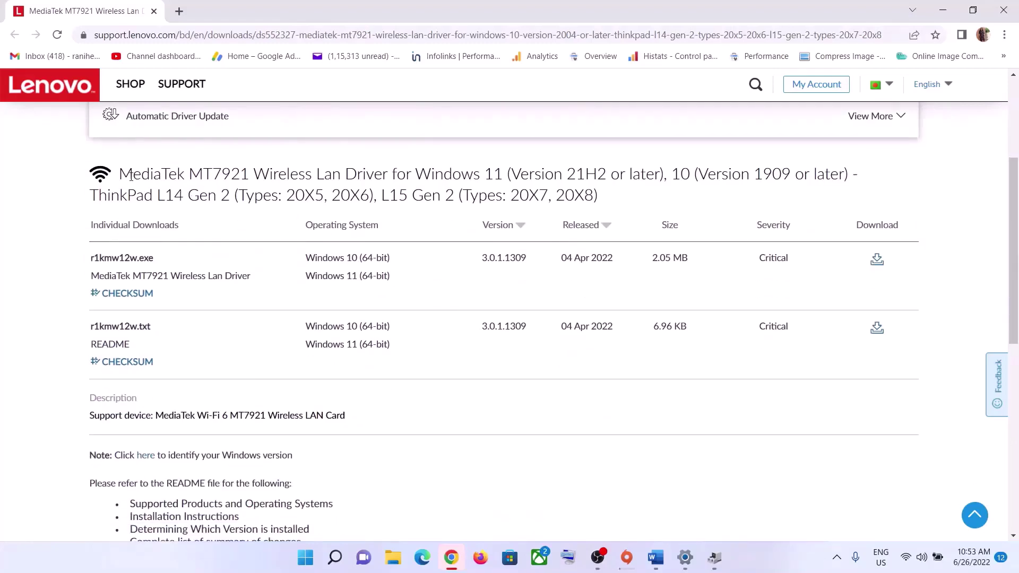
{"action": "left_click_drag", "start_coordinate": [130, 176], "coordinate": [582, 222]}
{"action": "scroll", "coordinate": [579, 359], "scroll_direction": "down", "scroll_amount": 1}
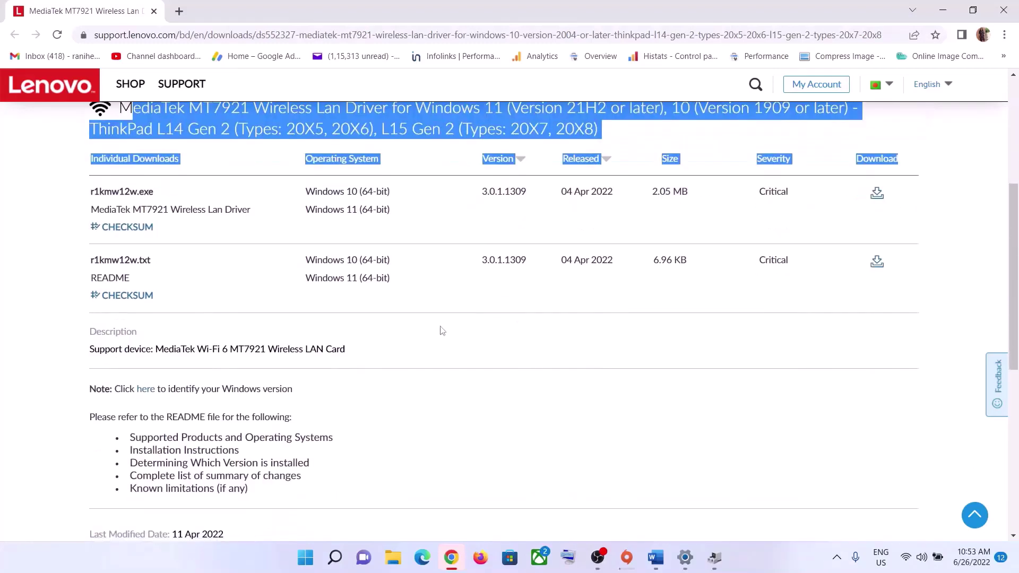
{"action": "left_click", "coordinate": [48, 280]}
Try to download the r1kmw12w.exe wireless driver and refresh the page to reactivate the download link
{"action": "left_click", "coordinate": [876, 194]}
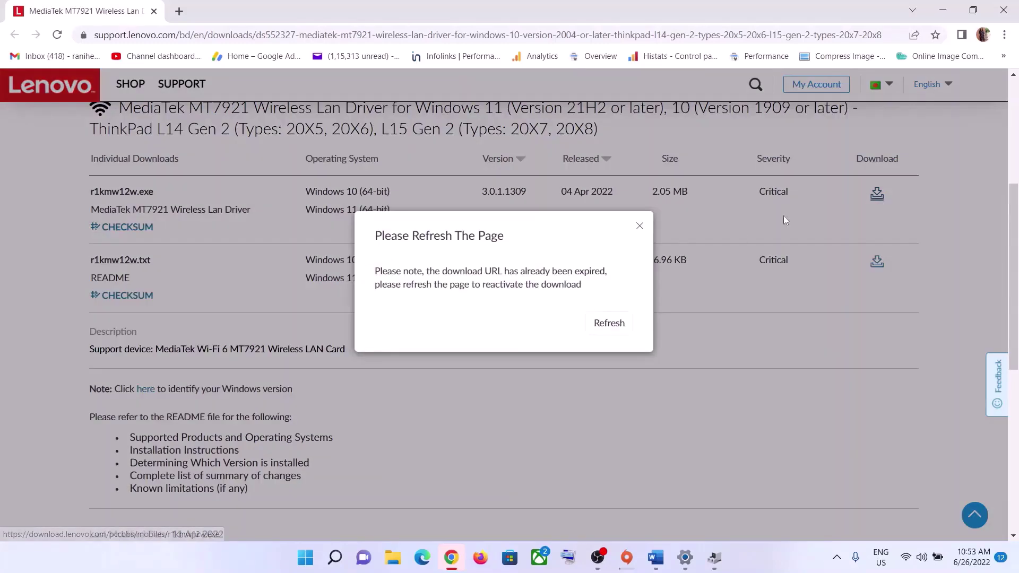
{"action": "left_click", "coordinate": [619, 324]}
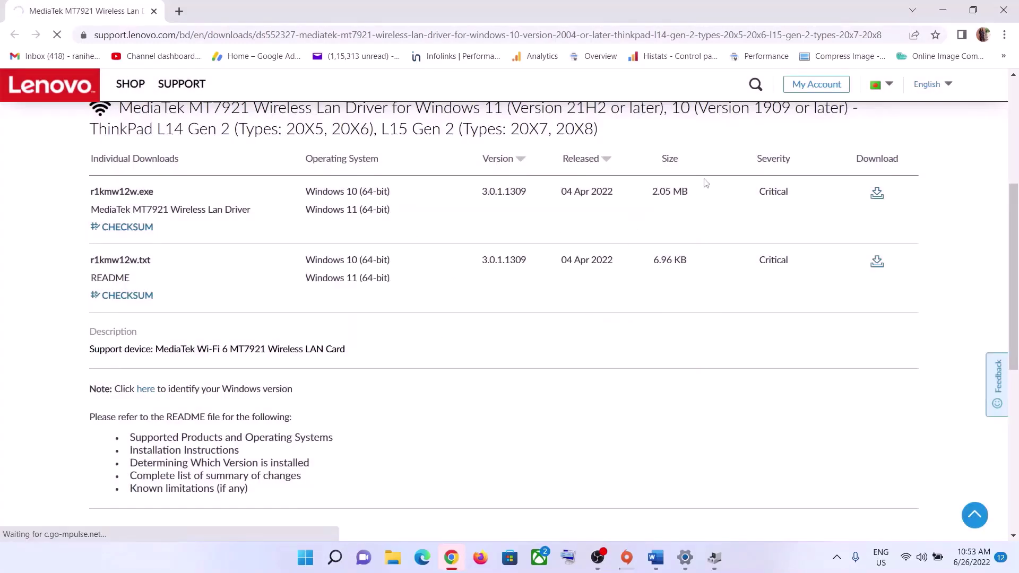
{"action": "left_click", "coordinate": [877, 194]}
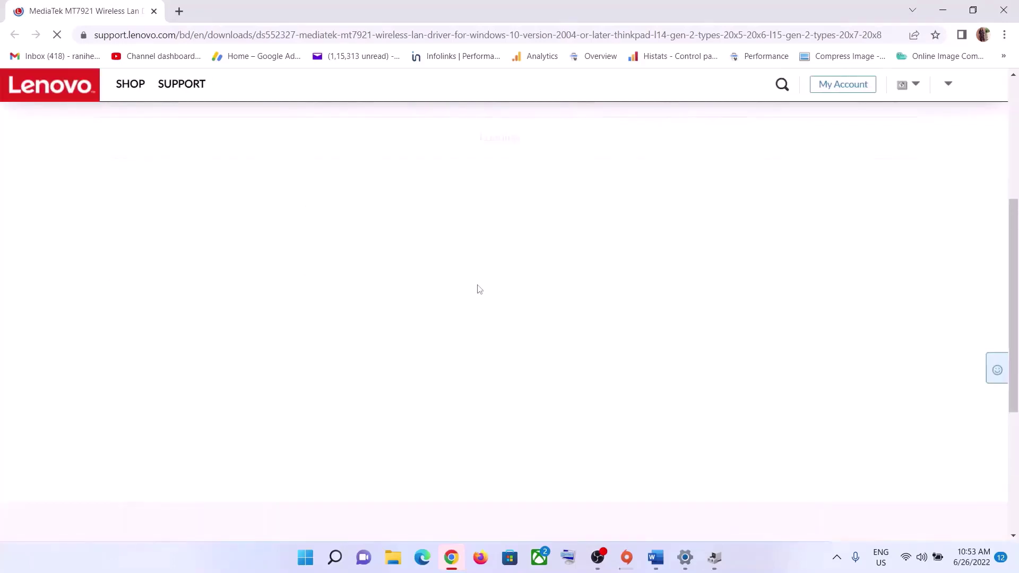
Return to the Word document and highlight Step 10's phrases on installing the wireless driver, the manufacturer website and connecting Ethernet
{"action": "left_click", "coordinate": [656, 557]}
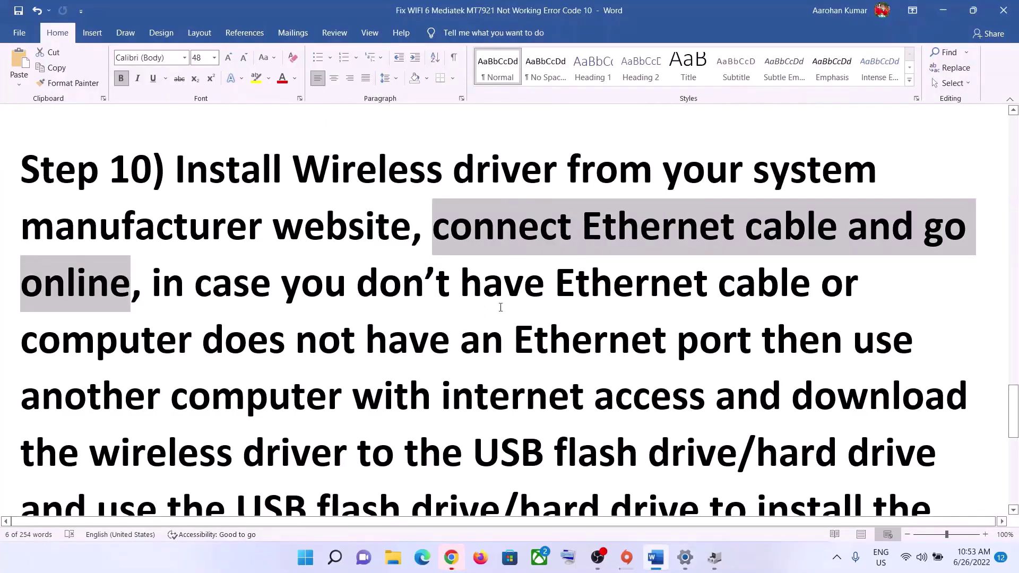
{"action": "left_click", "coordinate": [425, 284]}
{"action": "left_click_drag", "start_coordinate": [431, 231], "coordinate": [843, 239]}
{"action": "left_click", "coordinate": [582, 226]}
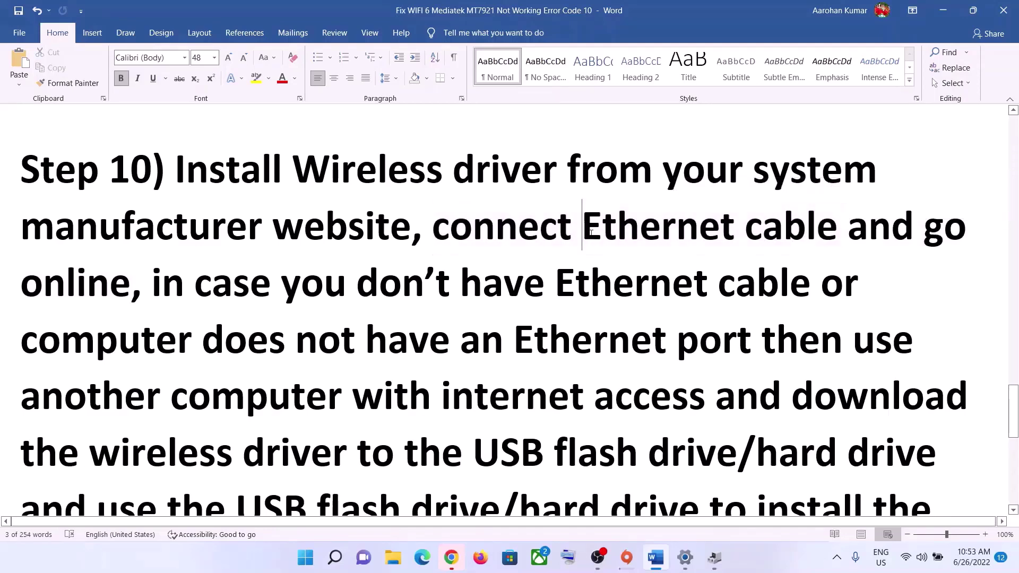
{"action": "left_click_drag", "start_coordinate": [581, 225], "coordinate": [790, 228]}
{"action": "left_click_drag", "start_coordinate": [480, 272], "coordinate": [554, 284]}
{"action": "left_click_drag", "start_coordinate": [176, 170], "coordinate": [563, 170]}
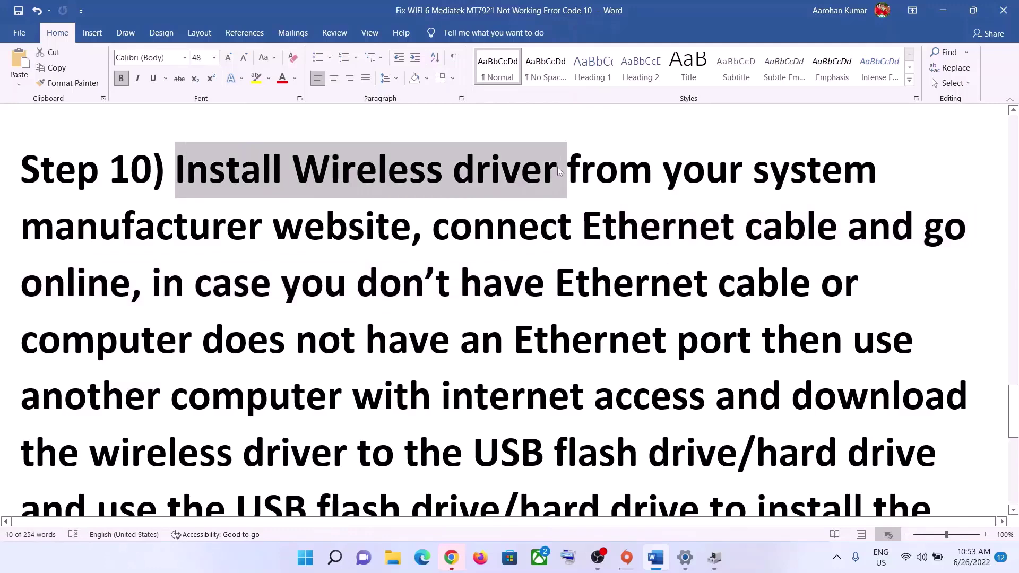
{"action": "left_click_drag", "start_coordinate": [21, 226], "coordinate": [551, 226]}
Highlight "computer does not have an Ethernet port" and "another computer with internet access" in Step 10
{"action": "scroll", "coordinate": [598, 306], "scroll_direction": "down", "scroll_amount": 2}
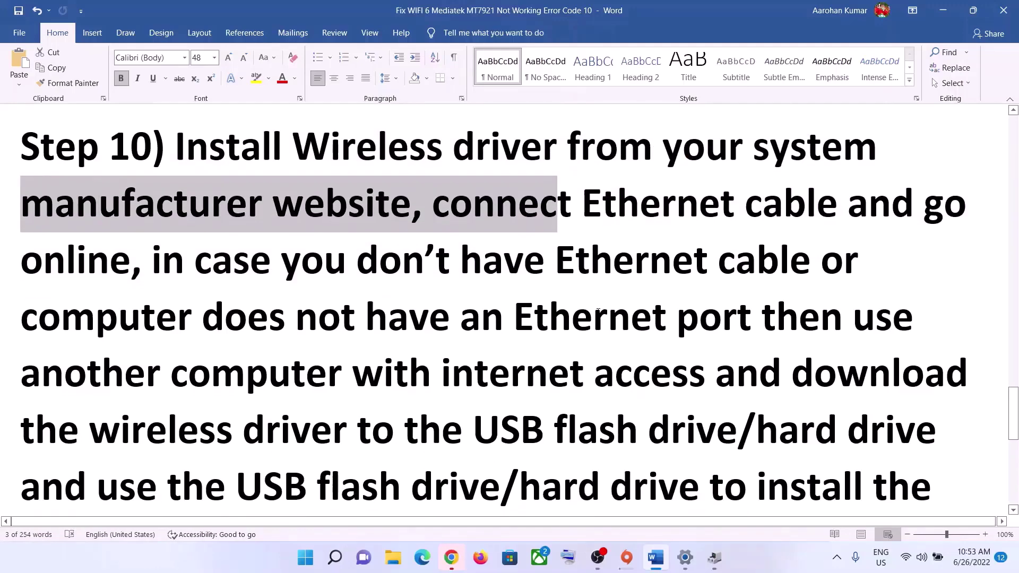
{"action": "left_click_drag", "start_coordinate": [612, 235], "coordinate": [818, 234]}
{"action": "left_click_drag", "start_coordinate": [21, 276], "coordinate": [757, 282]}
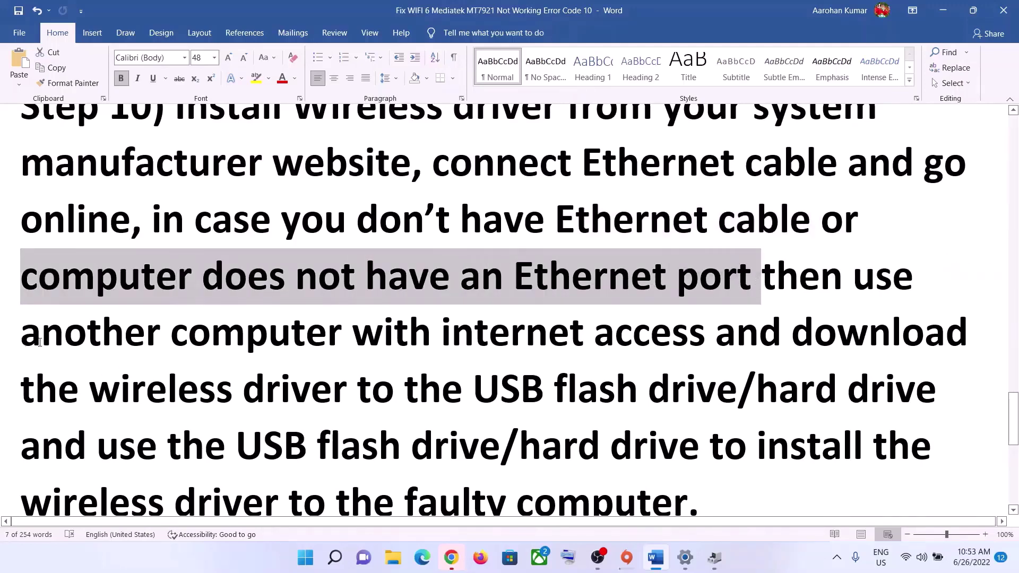
{"action": "left_click_drag", "start_coordinate": [40, 342], "coordinate": [661, 333]}
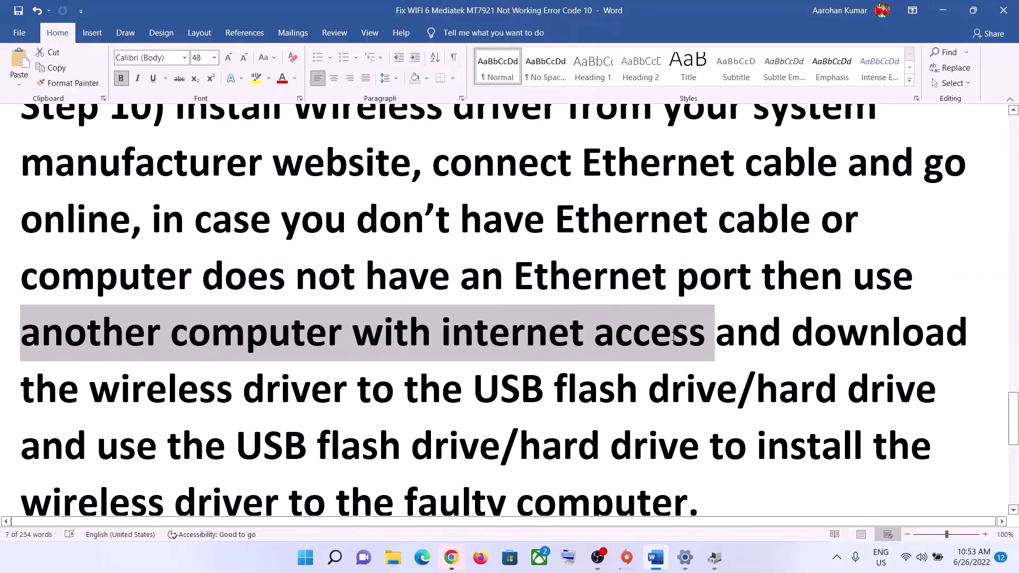
{"action": "left_click", "coordinate": [552, 350]}
Highlight the Step 10 instructions on downloading the wireless driver to a USB flash drive/hard drive and using that drive
{"action": "left_click_drag", "start_coordinate": [716, 334], "coordinate": [658, 390]}
{"action": "scroll", "coordinate": [658, 318], "scroll_direction": "down", "scroll_amount": 2}
{"action": "left_click", "coordinate": [671, 295]}
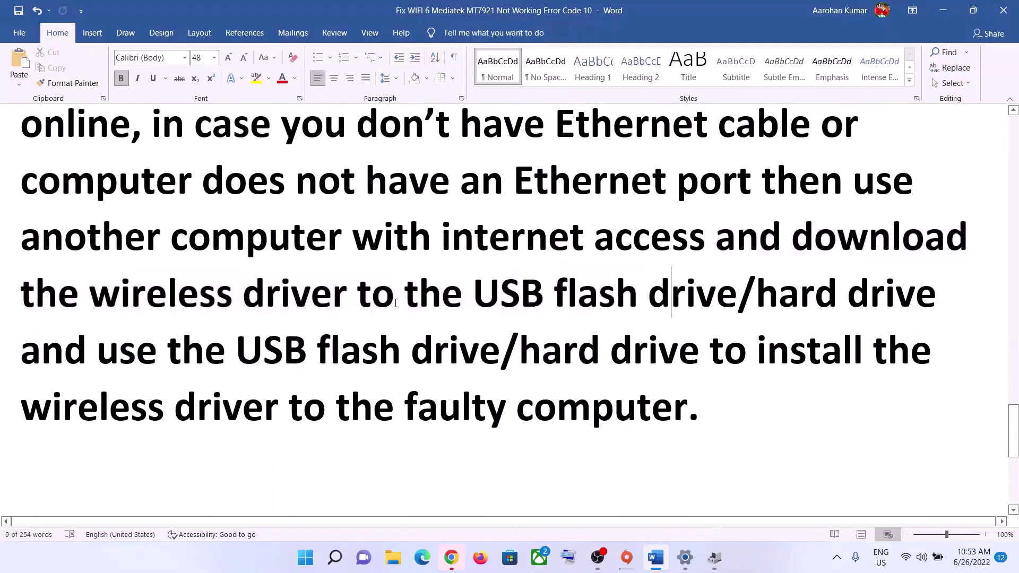
{"action": "left_click_drag", "start_coordinate": [472, 294], "coordinate": [710, 353]}
{"action": "left_click", "coordinate": [212, 410]}
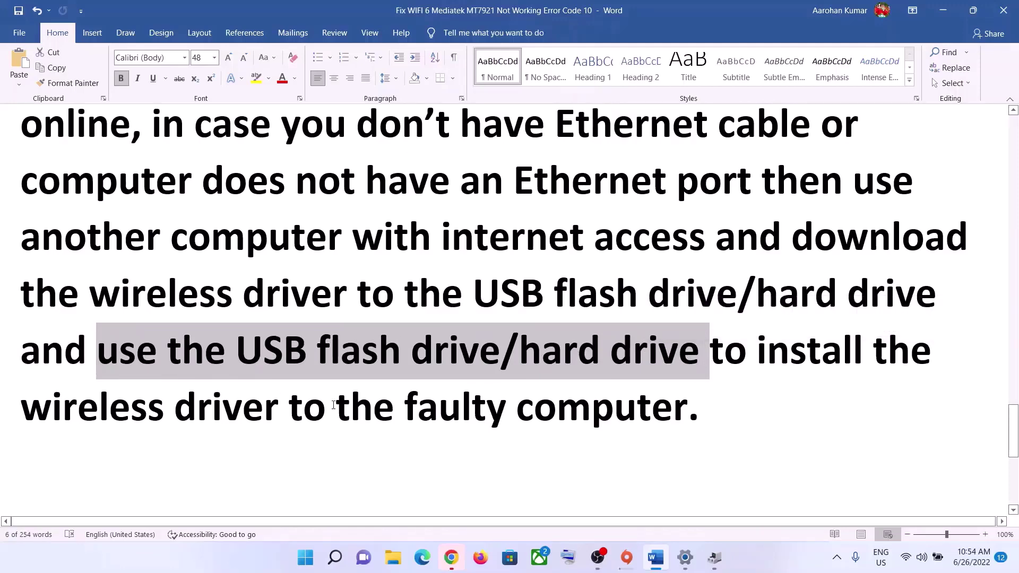
{"action": "left_click", "coordinate": [303, 406]}
{"action": "left_click_drag", "start_coordinate": [229, 348], "coordinate": [708, 351]}
{"action": "left_click", "coordinate": [182, 350]}
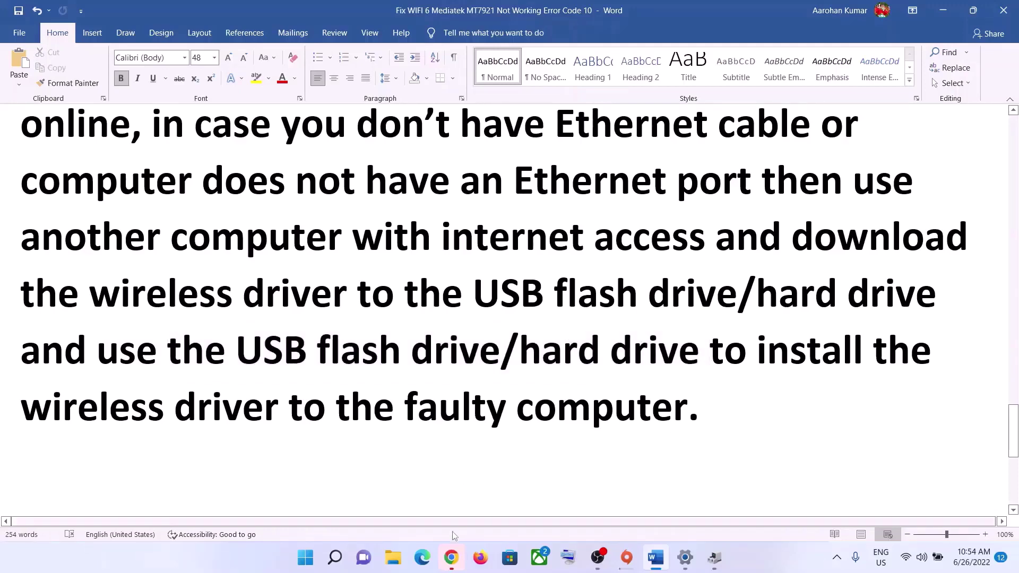
Switch to the Lenovo driver page in Chrome, download r1kmw12w.exe and keep the blocked file
{"action": "key", "text": "alt+Tab"}
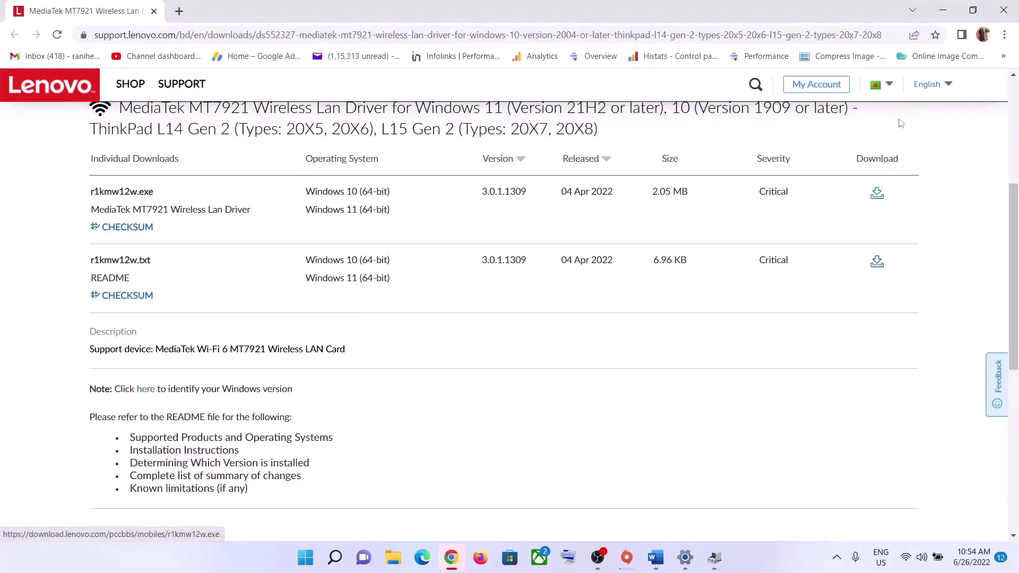
{"action": "left_click", "coordinate": [876, 199]}
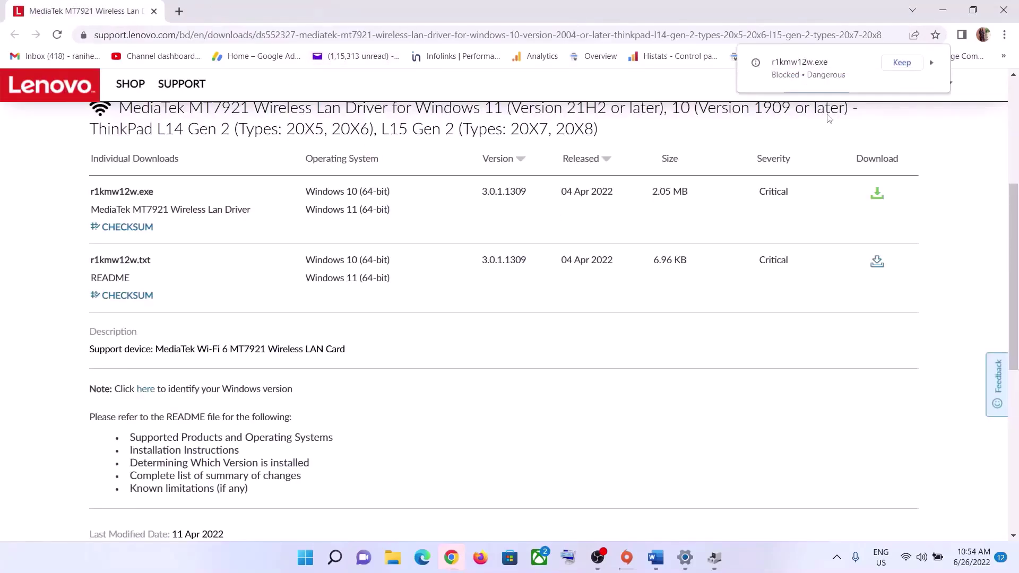
{"action": "left_click", "coordinate": [903, 63]}
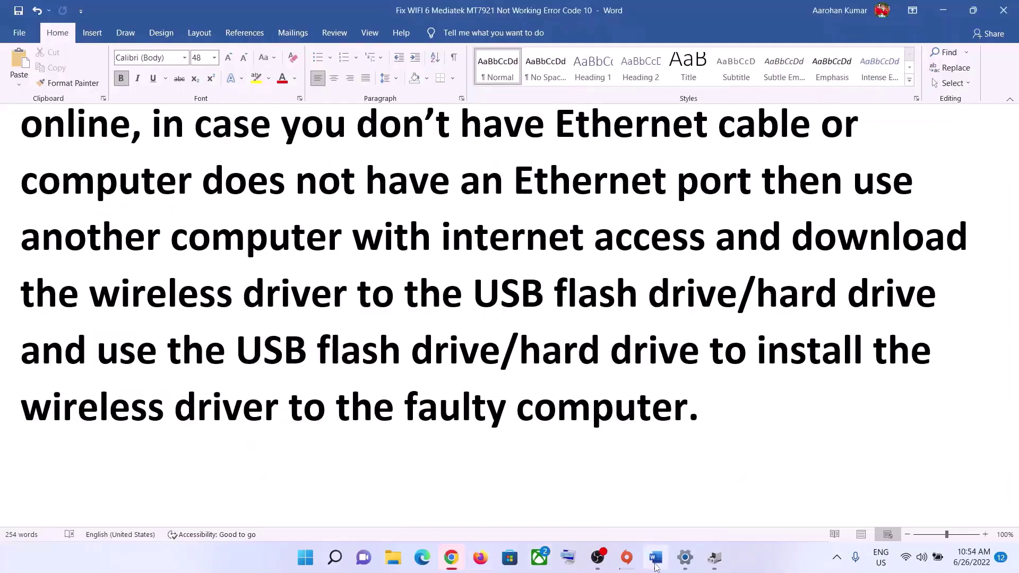
Switch back to the Word document, highlight the end of Step 10 on installing from USB, and check the network status
{"action": "left_click", "coordinate": [656, 563]}
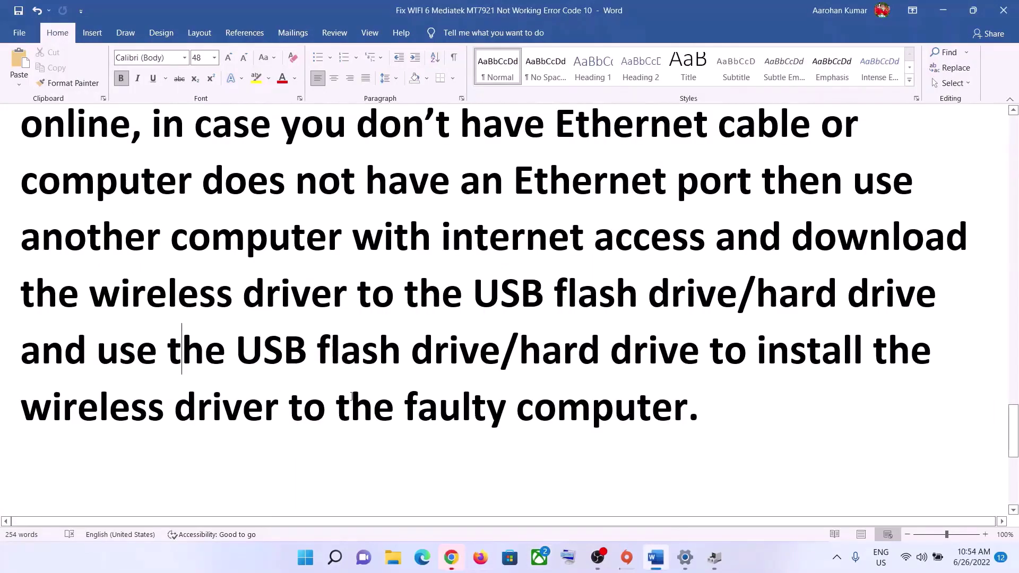
{"action": "left_click_drag", "start_coordinate": [283, 354], "coordinate": [658, 416]}
{"action": "left_click", "coordinate": [374, 419]}
{"action": "left_click", "coordinate": [906, 560]}
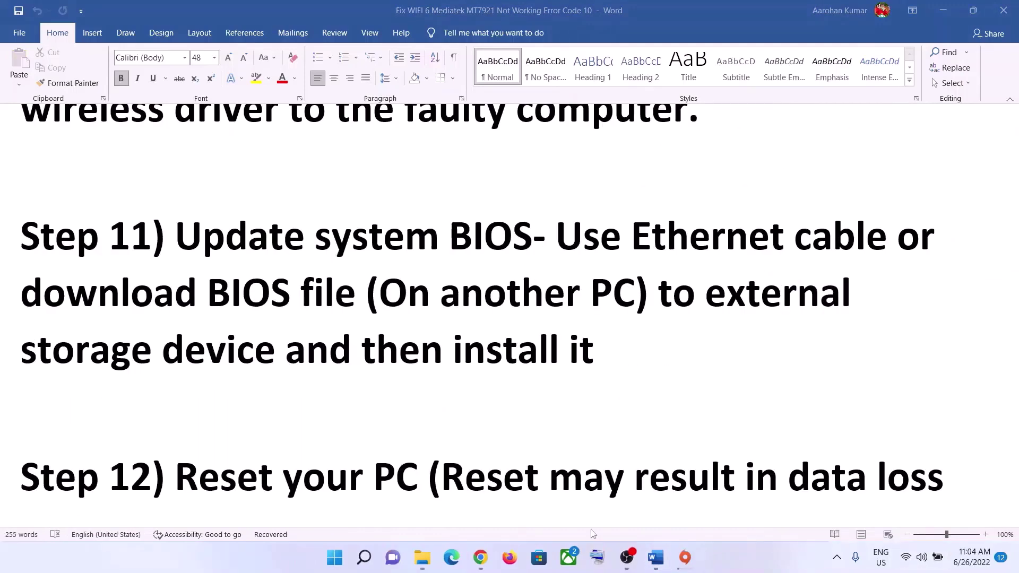
Go to Step 11 and highlight "Update system BIOS" and "Use Ethernet cable"
{"action": "scroll", "coordinate": [347, 415], "scroll_direction": "up", "scroll_amount": 2}
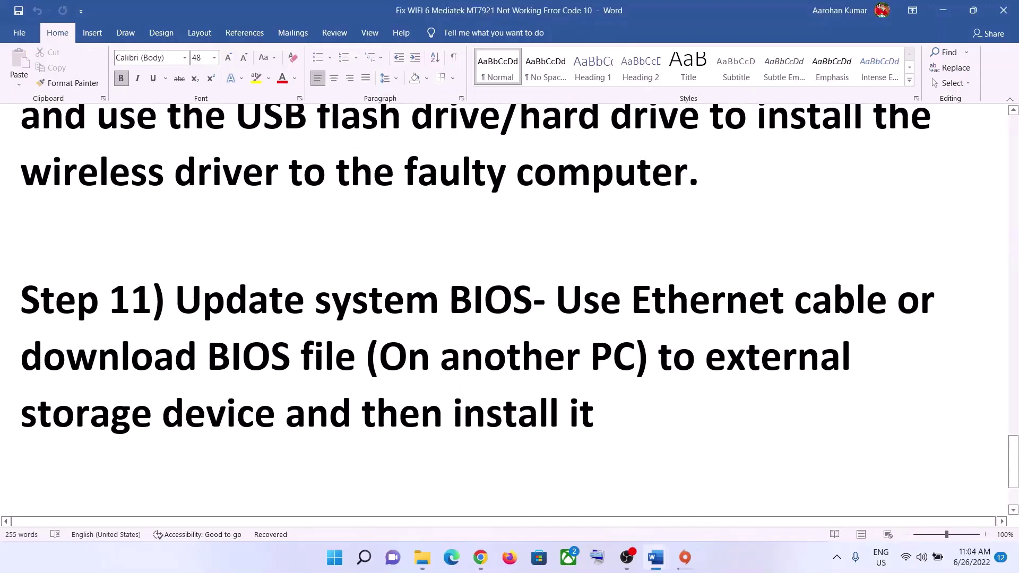
{"action": "left_click_drag", "start_coordinate": [175, 299], "coordinate": [532, 313]}
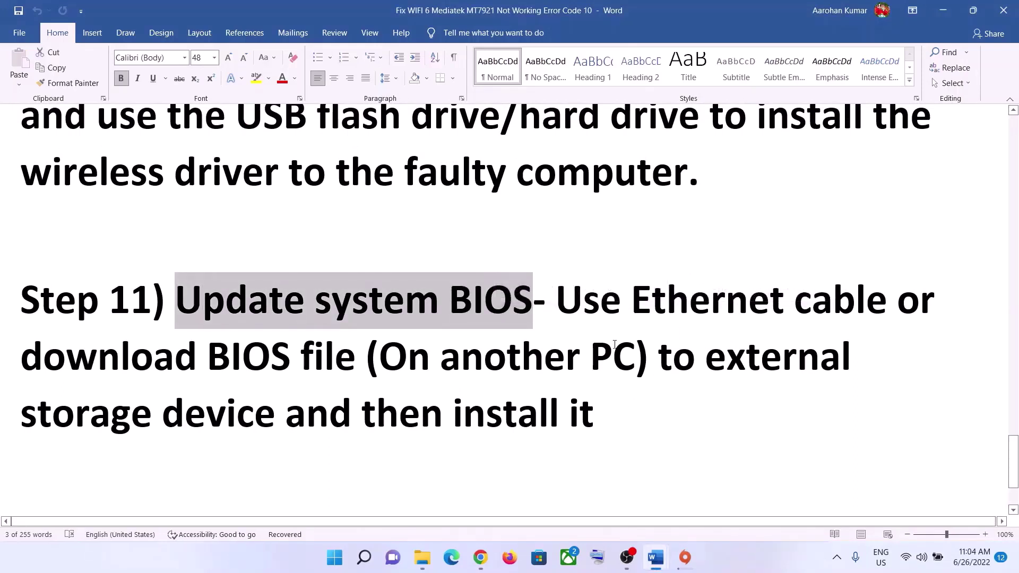
{"action": "left_click_drag", "start_coordinate": [558, 298], "coordinate": [801, 318]}
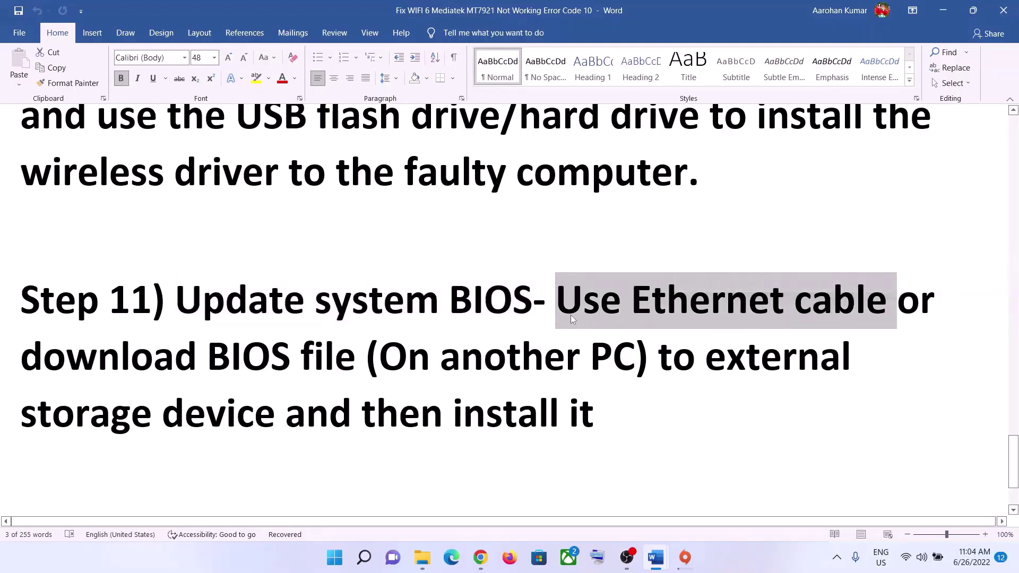
{"action": "left_click_drag", "start_coordinate": [555, 318], "coordinate": [792, 312]}
Switch to Dell's Inspiron 11 3179 Drivers & Downloads page in Chrome and expand the manual driver search
{"action": "key", "text": "alt+Tab"}
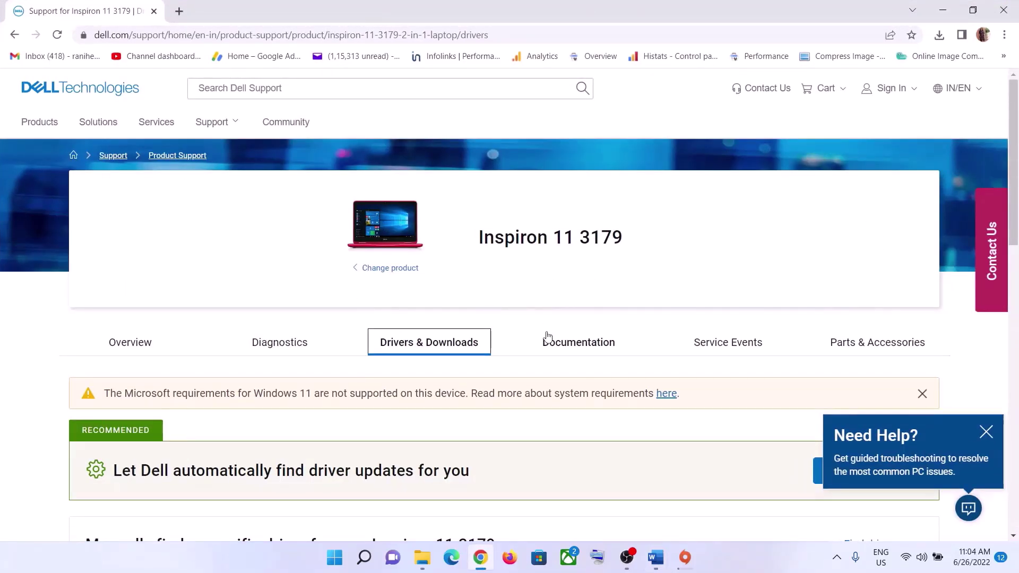
{"action": "scroll", "coordinate": [545, 336], "scroll_direction": "down", "scroll_amount": 4}
{"action": "scroll", "coordinate": [365, 366], "scroll_direction": "up", "scroll_amount": 4}
{"action": "scroll", "coordinate": [511, 243], "scroll_direction": "down", "scroll_amount": 3}
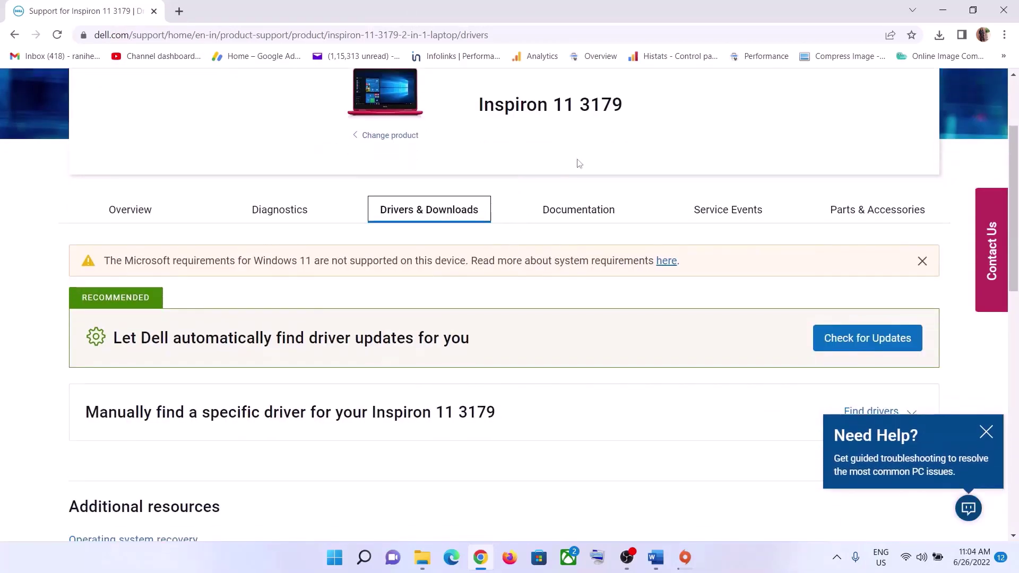
{"action": "scroll", "coordinate": [466, 250], "scroll_direction": "down", "scroll_amount": 7}
{"action": "scroll", "coordinate": [859, 293], "scroll_direction": "up", "scroll_amount": 3}
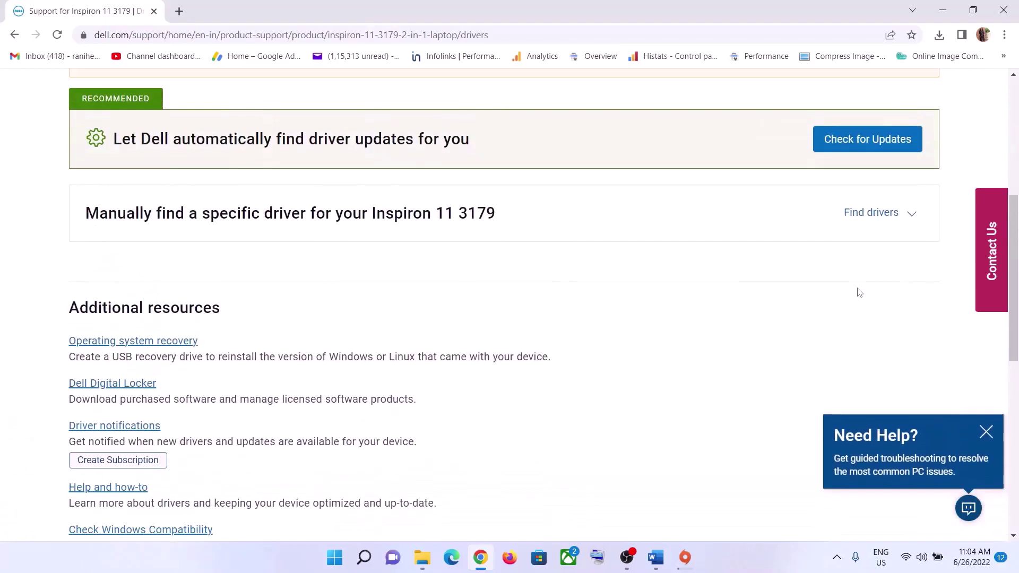
{"action": "left_click", "coordinate": [912, 212]}
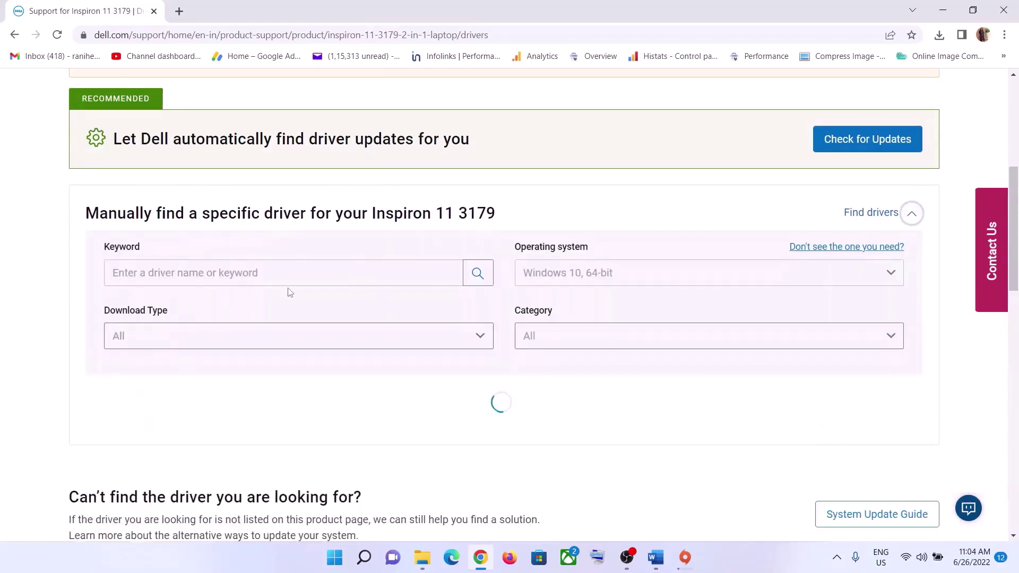
{"action": "scroll", "coordinate": [238, 287], "scroll_direction": "down", "scroll_amount": 1}
Filter the download type to System BIOS, then download the Dell Inspiron 3179 System BIOS and keep the file
{"action": "left_click", "coordinate": [189, 273]}
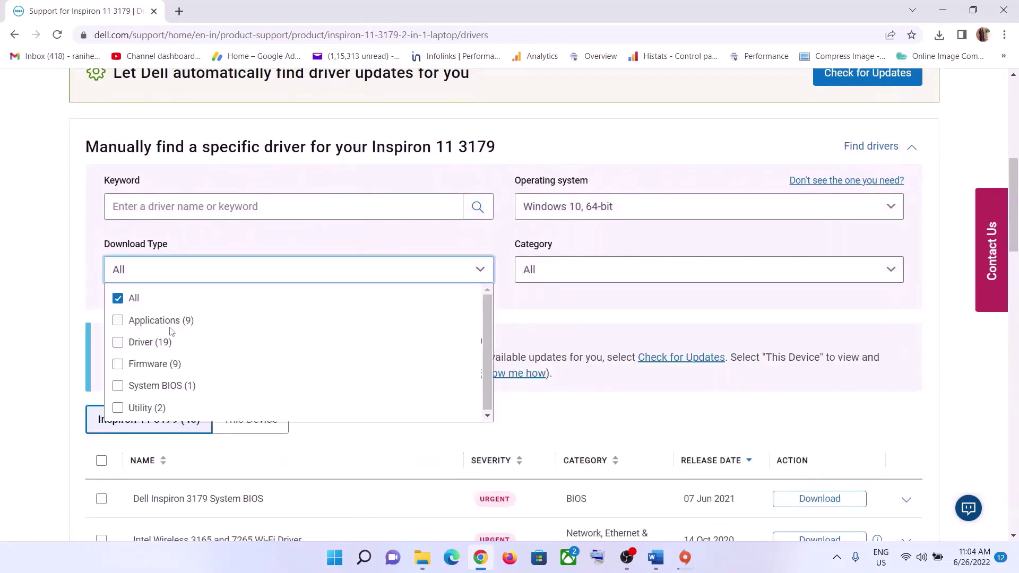
{"action": "left_click", "coordinate": [138, 387]}
{"action": "left_click", "coordinate": [675, 332]}
{"action": "scroll", "coordinate": [636, 379], "scroll_direction": "down", "scroll_amount": 3}
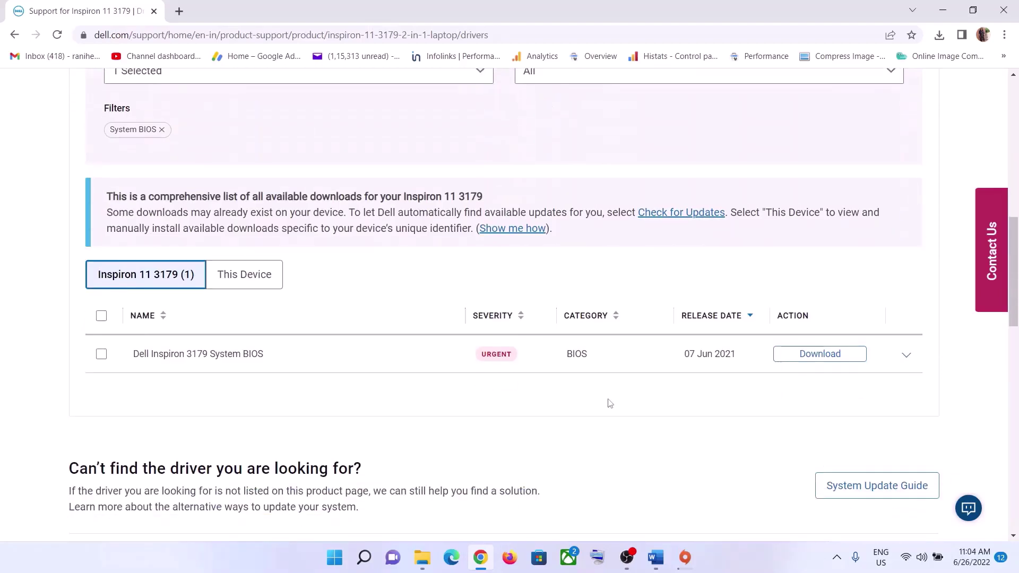
{"action": "left_click", "coordinate": [828, 355]}
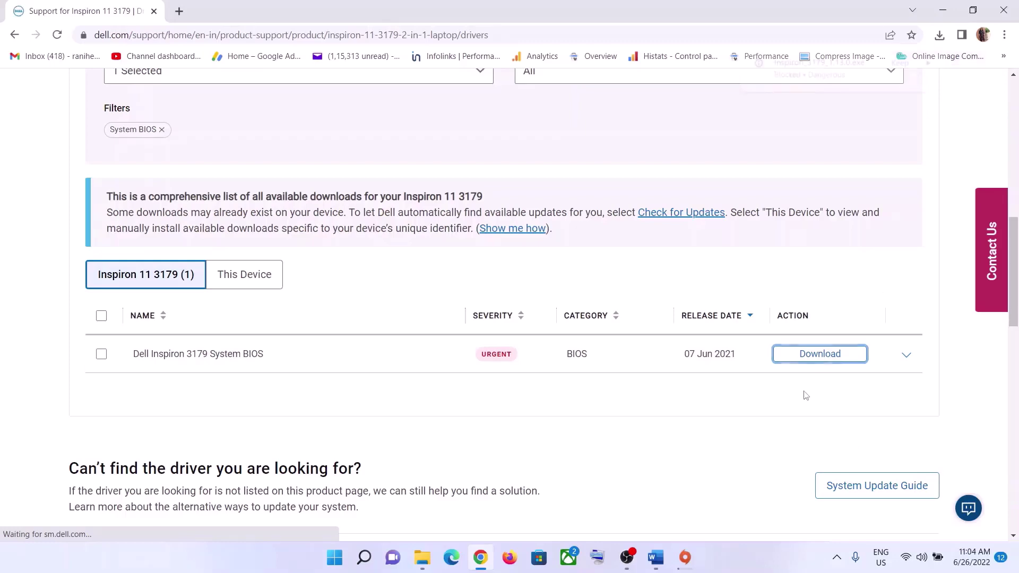
{"action": "left_click", "coordinate": [901, 63]}
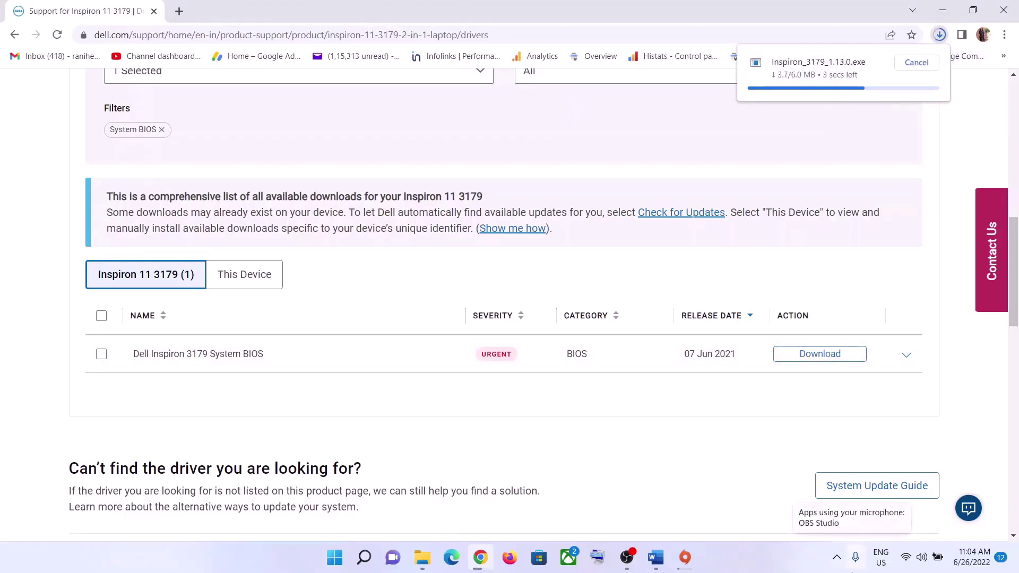
Show the Wi-Fi quick settings, then switch back to the Word document at Step 11
{"action": "left_click", "coordinate": [921, 557]}
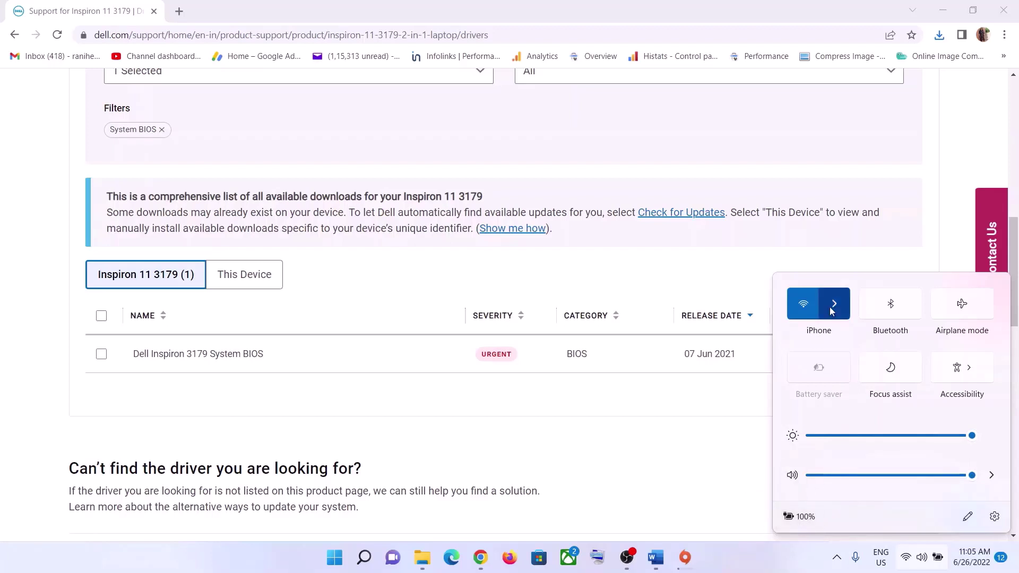
{"action": "mouse_move", "coordinate": [656, 557]}
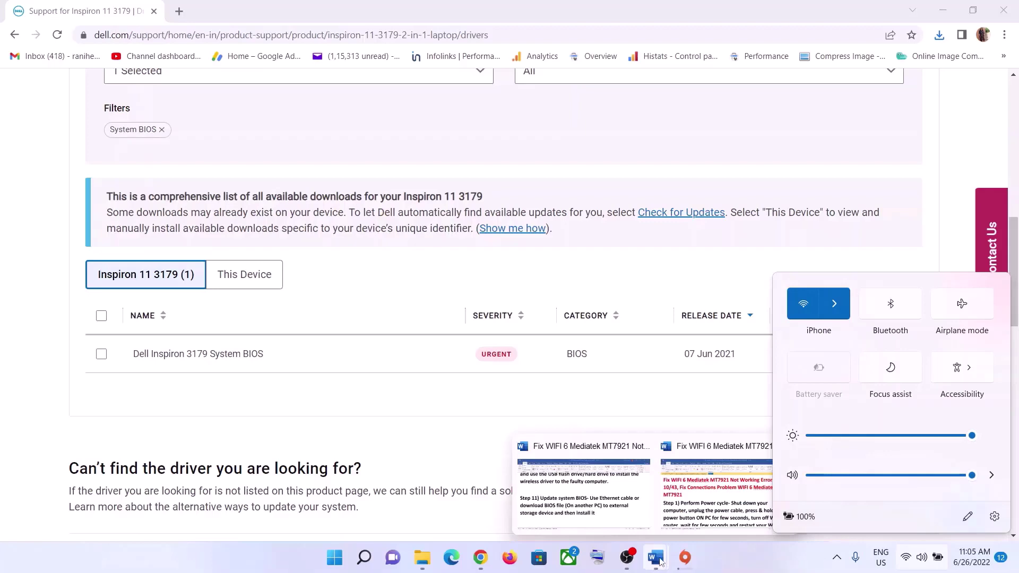
{"action": "left_click", "coordinate": [581, 494]}
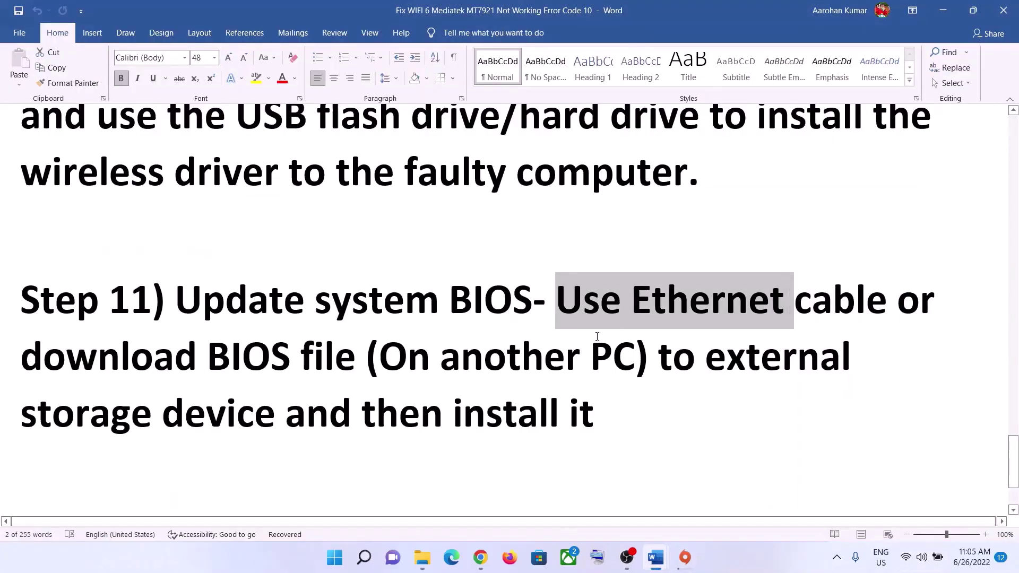